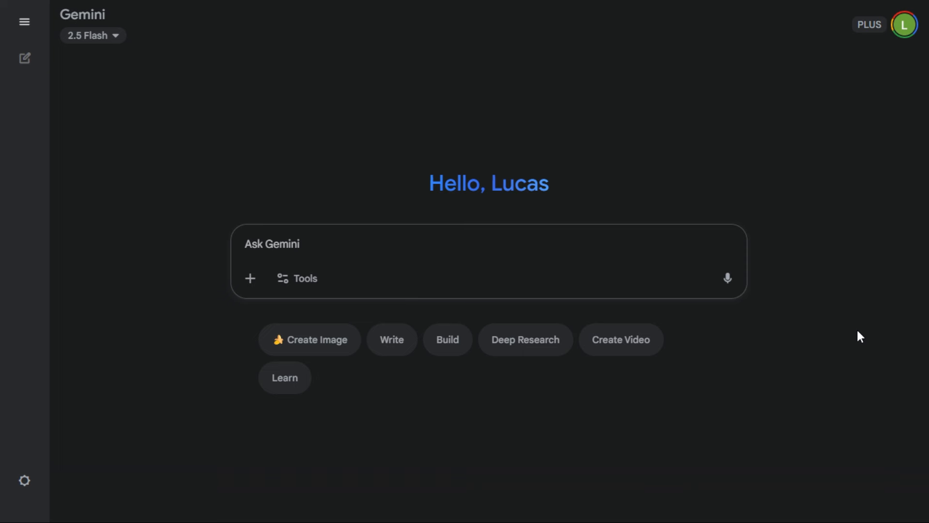
Step: Write a prompt for a realistic, full-body man in an elegant suit adjusting his watch, looking off camera, white background, studio lighting, eye level
text(make a realistic character with a nice elegant suit, adjusting his watch while looking slightly off camera, against a white background, studio lighting, eye level, full body.)
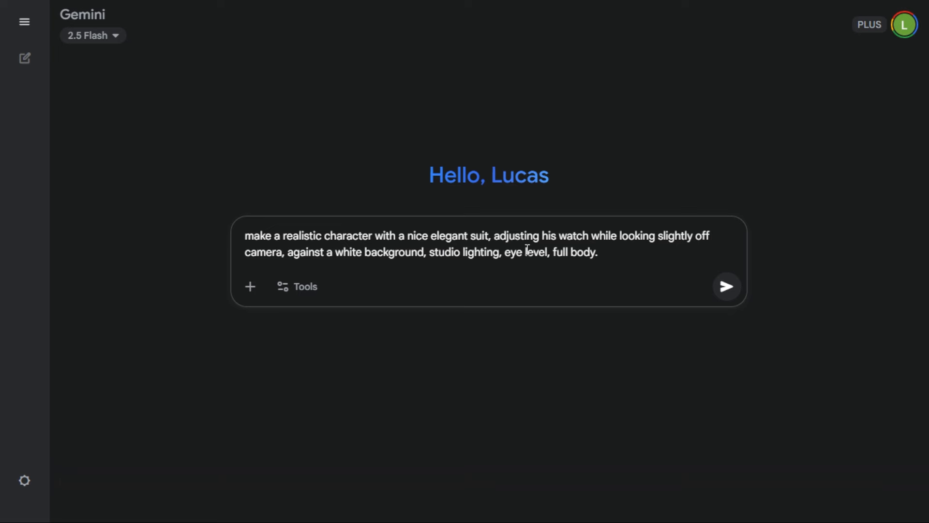
drag(245, 236, 657, 232)
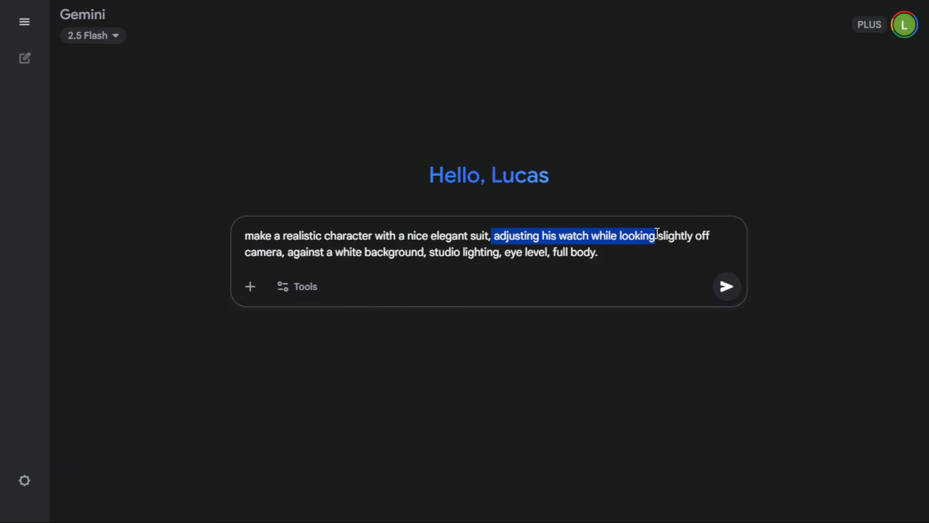
drag(287, 252, 616, 251)
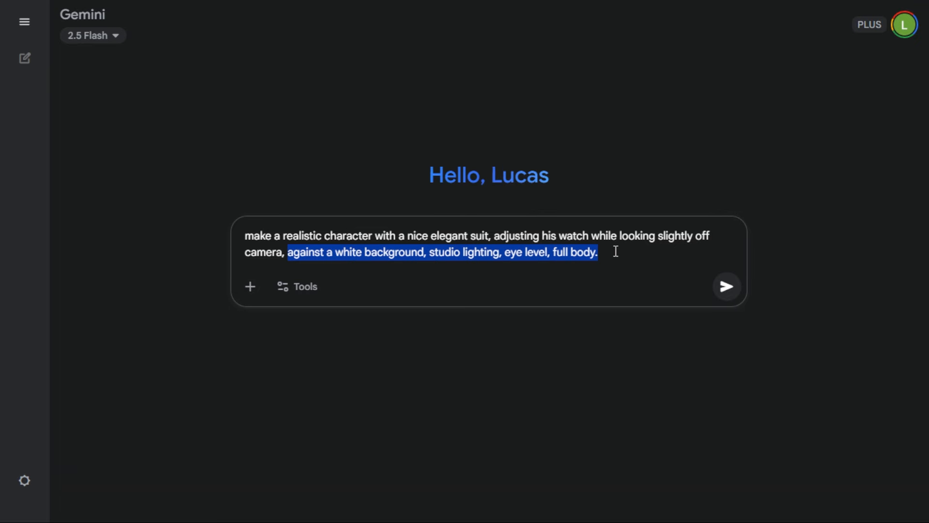
click(616, 251)
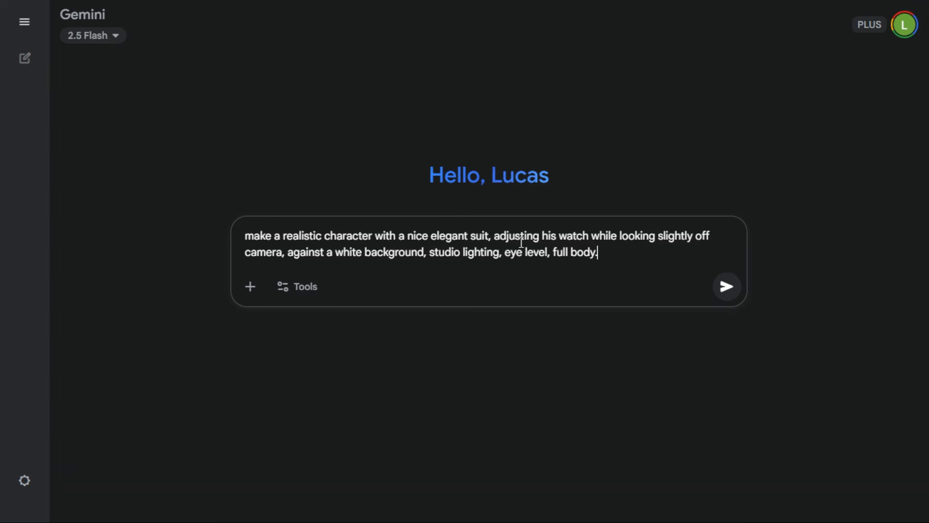
drag(494, 236, 695, 237)
click(679, 255)
click(297, 299)
click(323, 297)
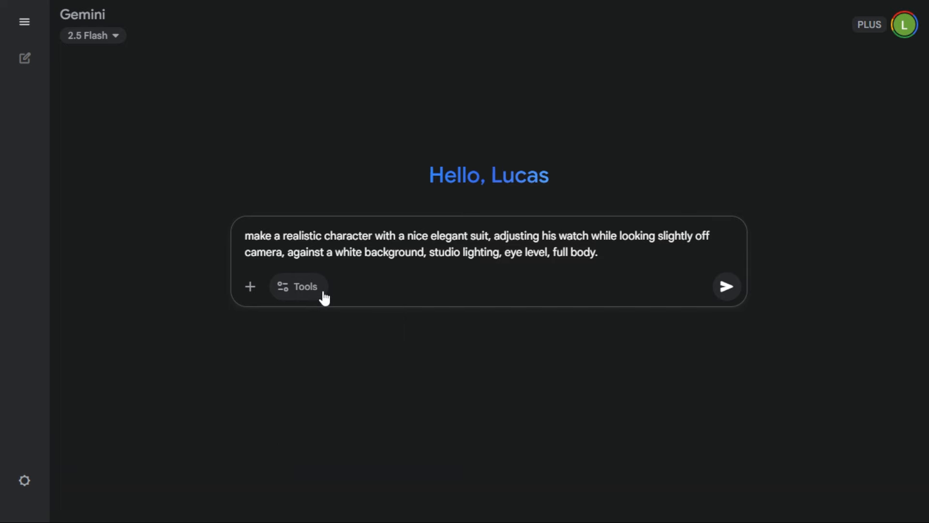
Step: Turn on image creation for the prompt and generate the character image
click(300, 290)
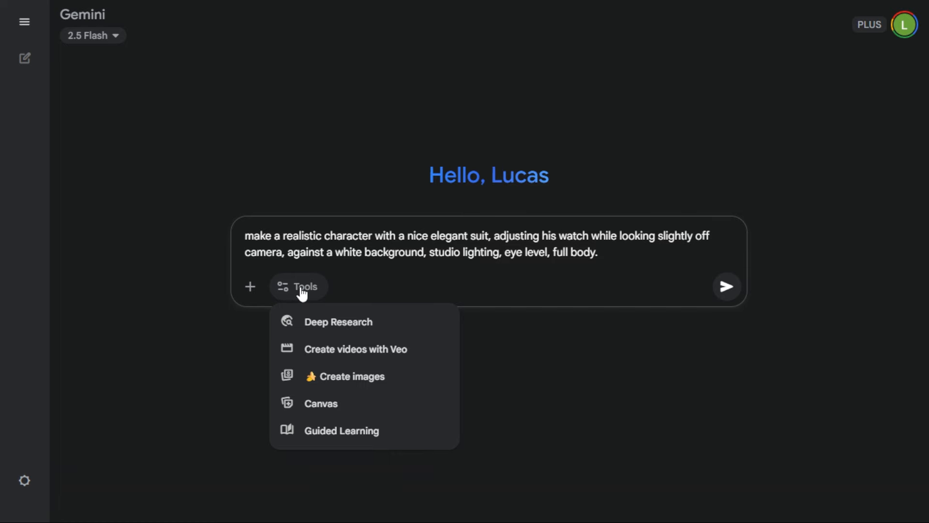
click(328, 381)
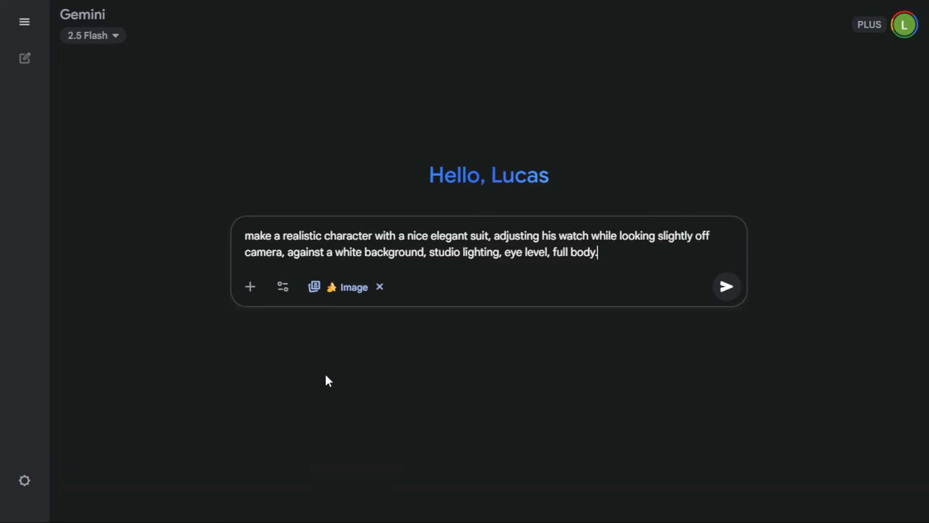
click(727, 287)
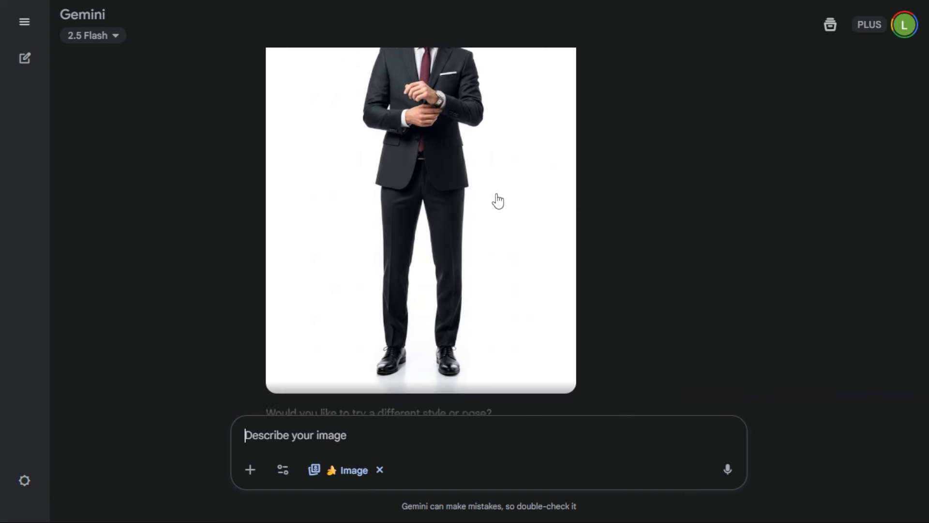
Step: Review the generated character and request another image of the same character in the T-pose
scroll(494, 201, up, 3)
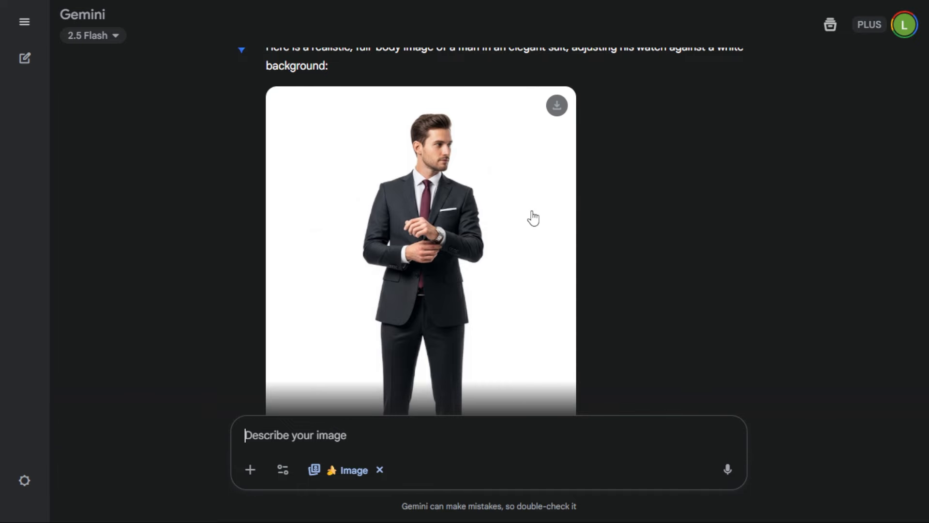
scroll(560, 252, down, 1)
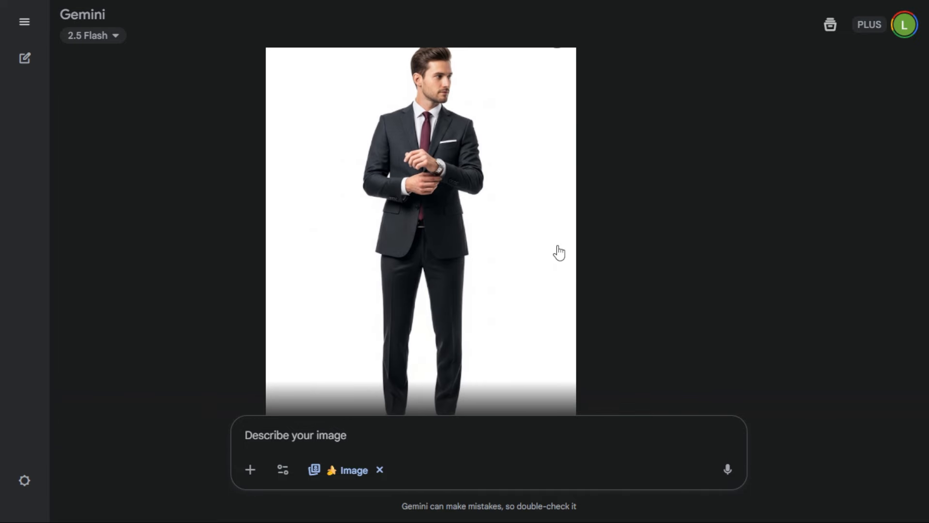
scroll(559, 252, down, 2)
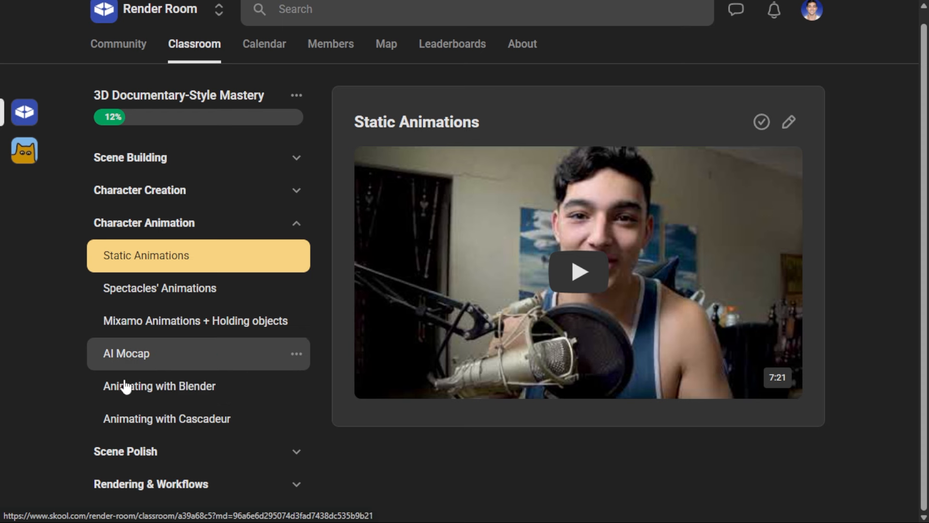
scroll(282, 348, up, 1)
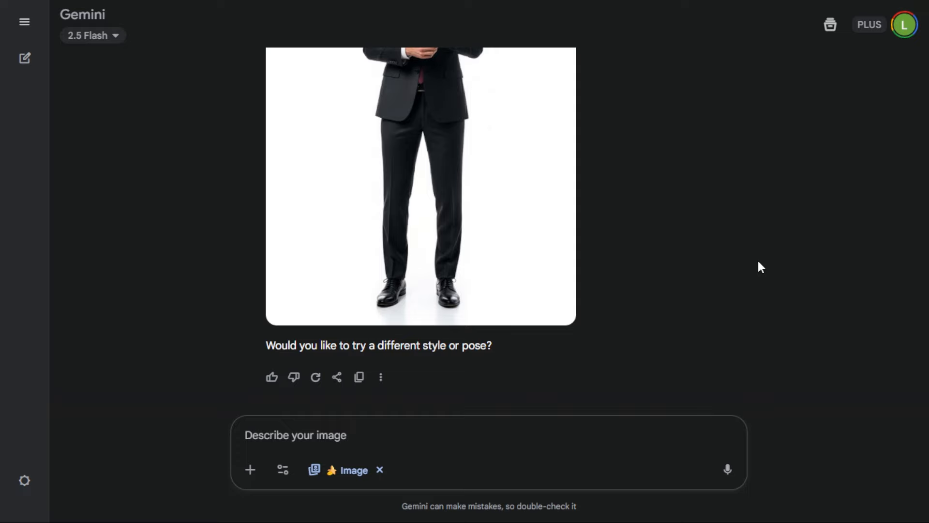
text(make another image of the same character, but this time in the T-pose)
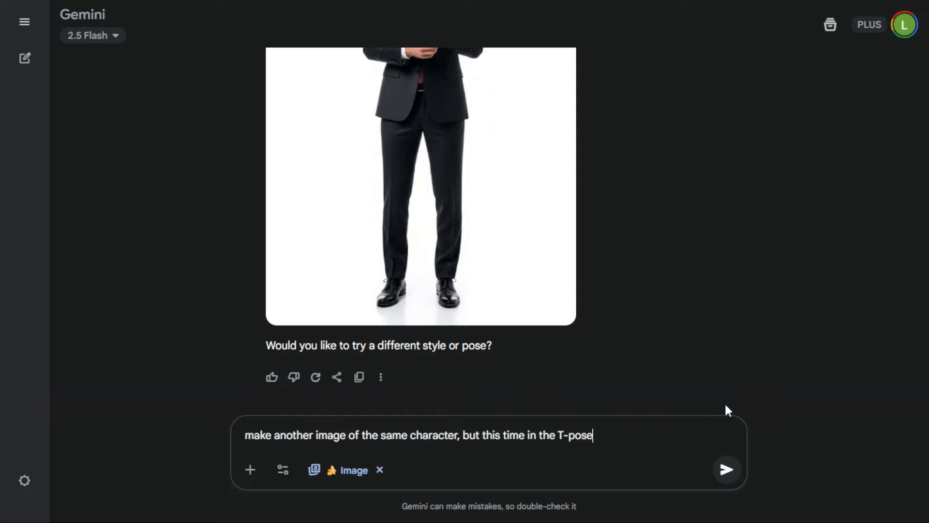
click(726, 471)
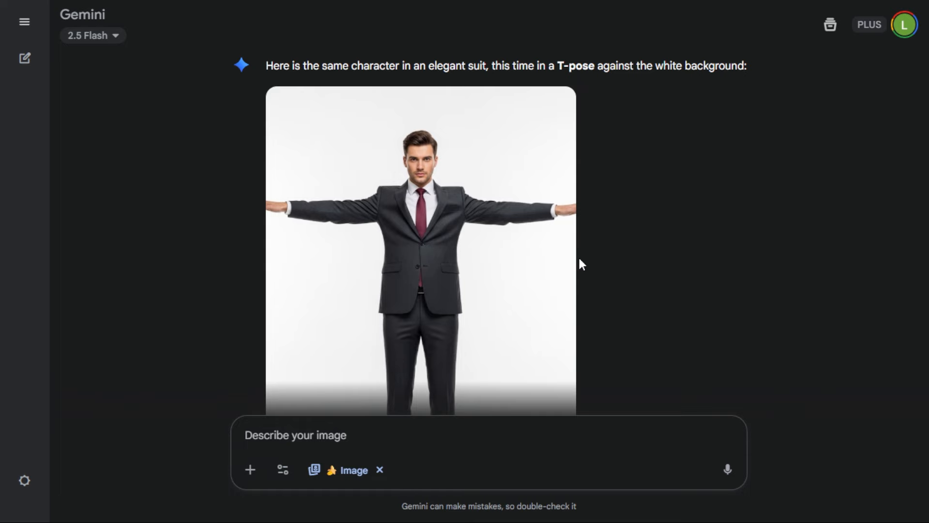
Step: Ask for the T-pose image to be zoomed out a little so the hands don't get cut
scroll(580, 264, down, 4)
text(zoom out the image a little bit so the hands don't get cut)
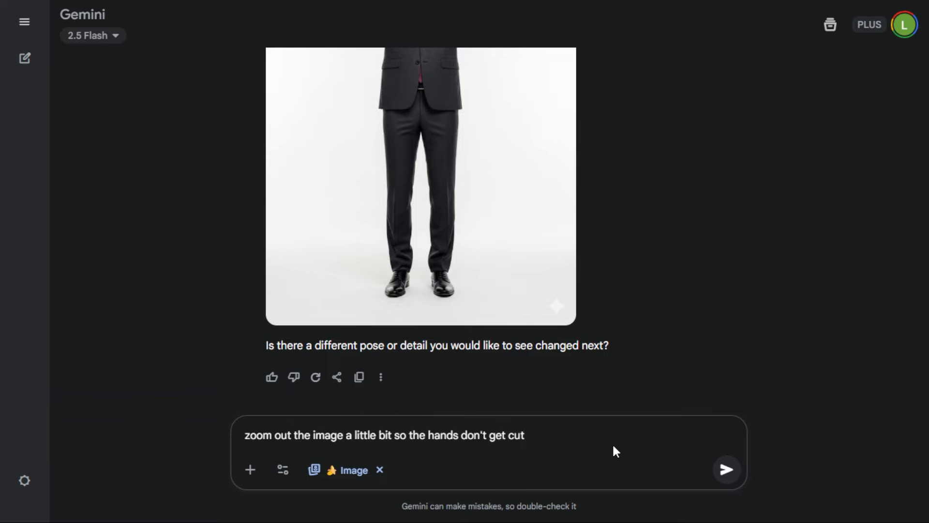
click(735, 470)
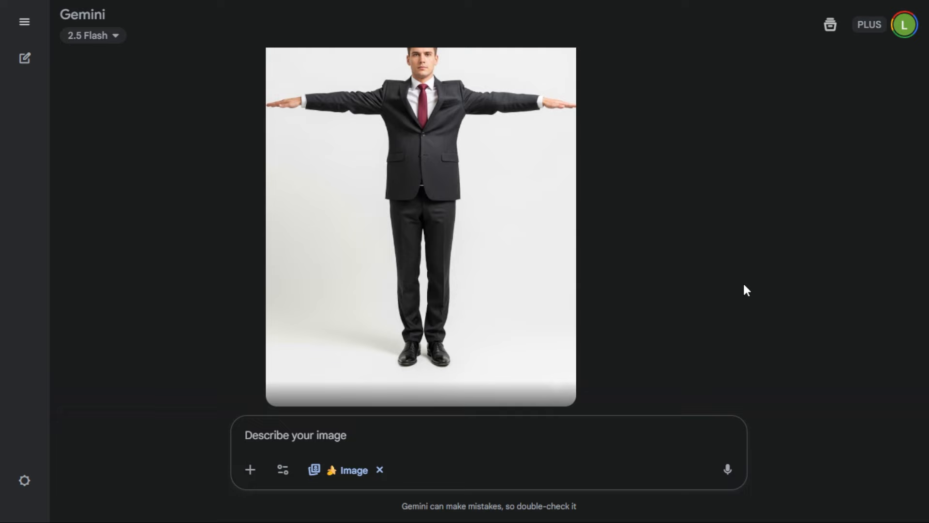
Step: Compare the generated images and download the first one, with the man adjusting his watch
scroll(494, 242, up, 5)
scroll(493, 277, up, 1)
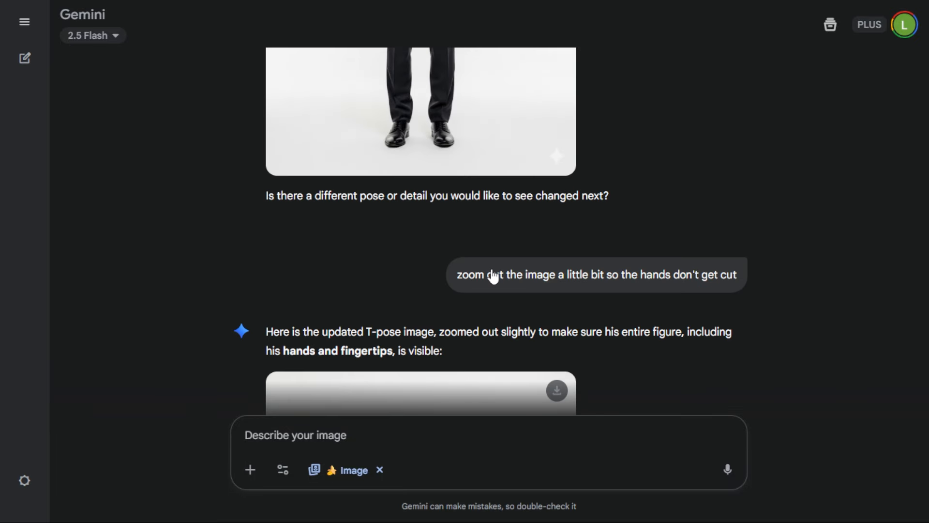
scroll(491, 268, down, 7)
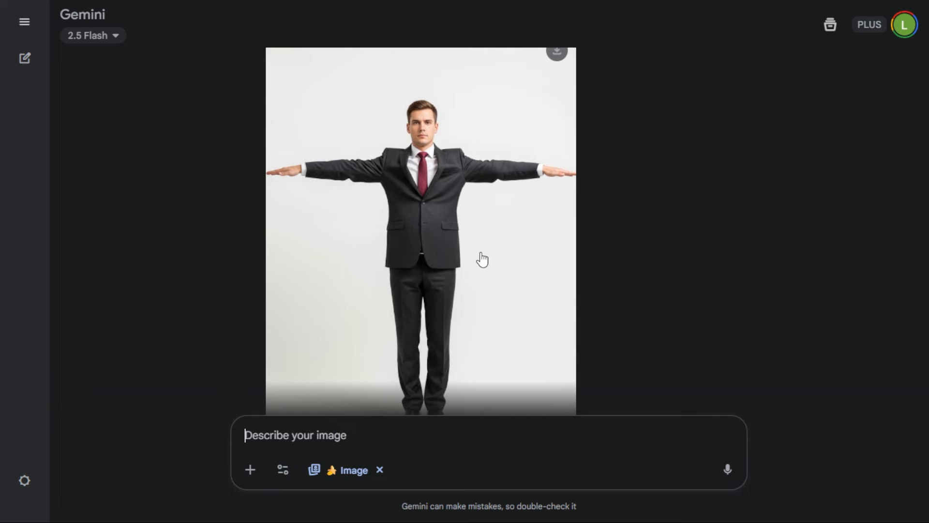
scroll(479, 260, up, 15)
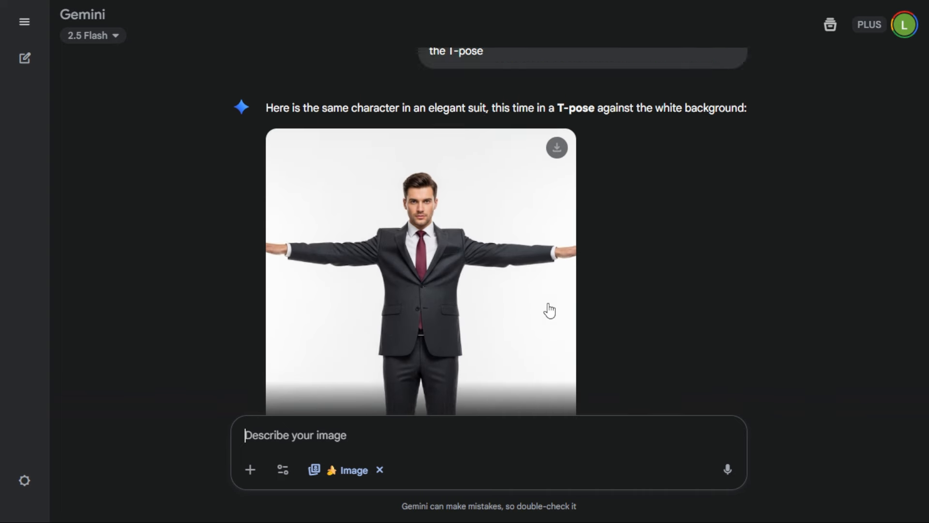
scroll(550, 311, up, 10)
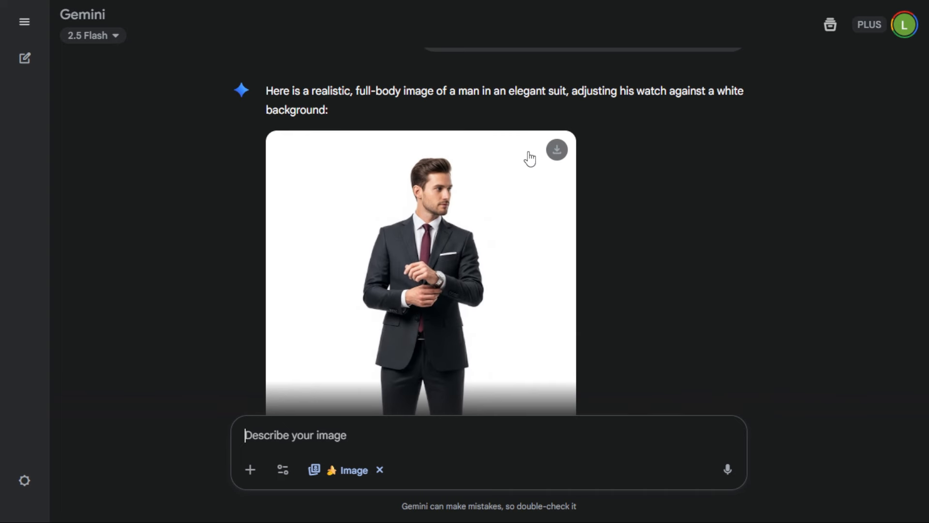
click(557, 151)
scroll(614, 244, down, 10)
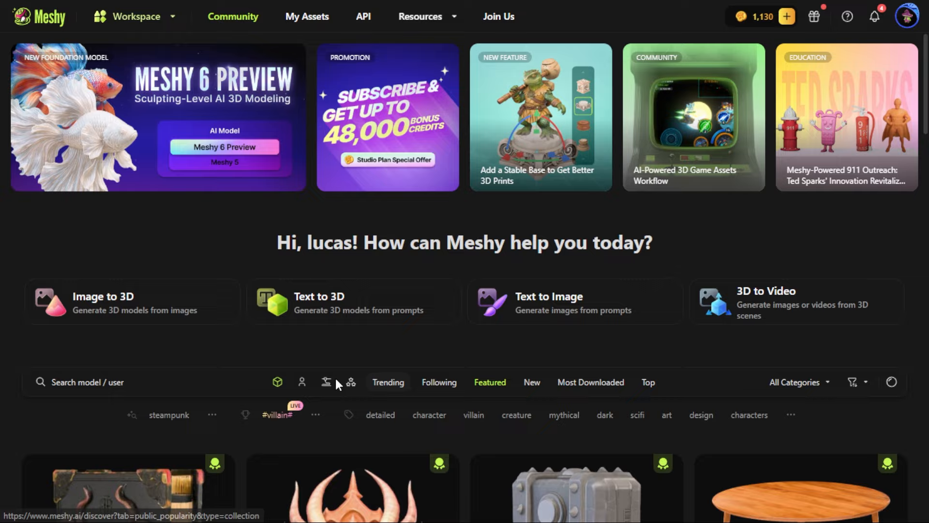
Step: Switch to Meshy, start an Image to 3D model and load the watch-adjusting character image, using the Meshy 6 Preview model
click(164, 319)
drag(399, 236, 467, 248)
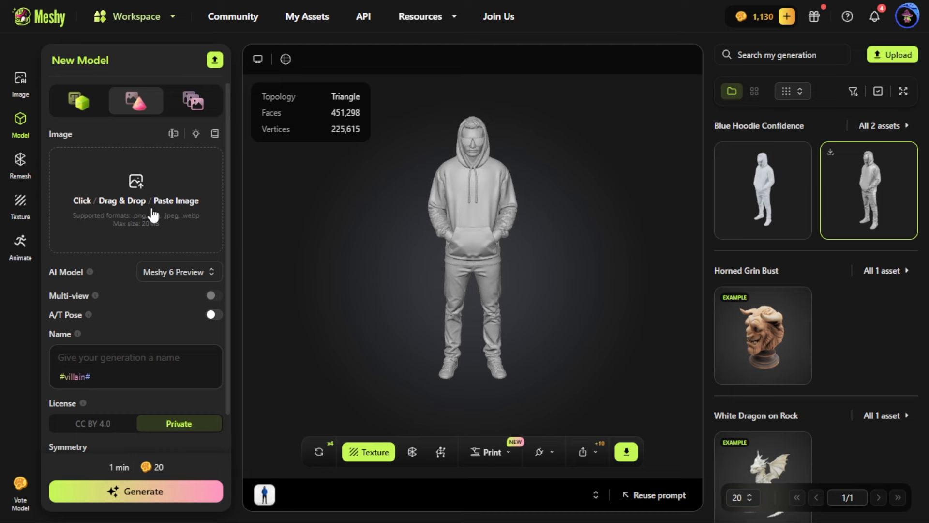
click(182, 273)
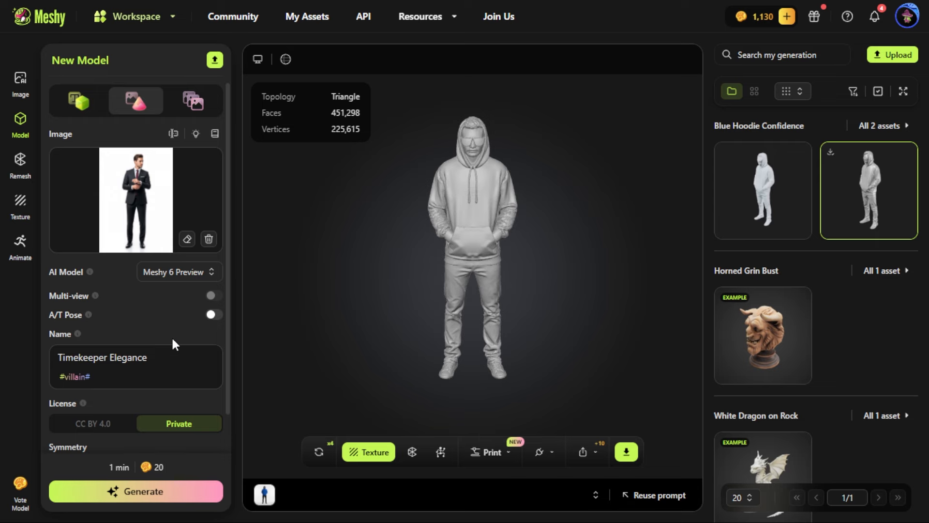
Step: Keep the license Private and symmetry on Auto, and generate the 3D model from the character image
scroll(171, 336, down, 1)
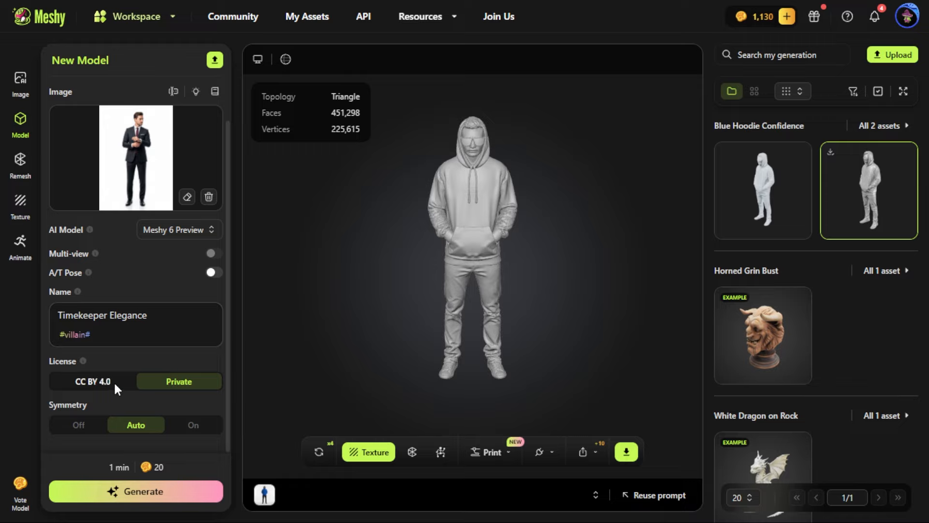
click(89, 386)
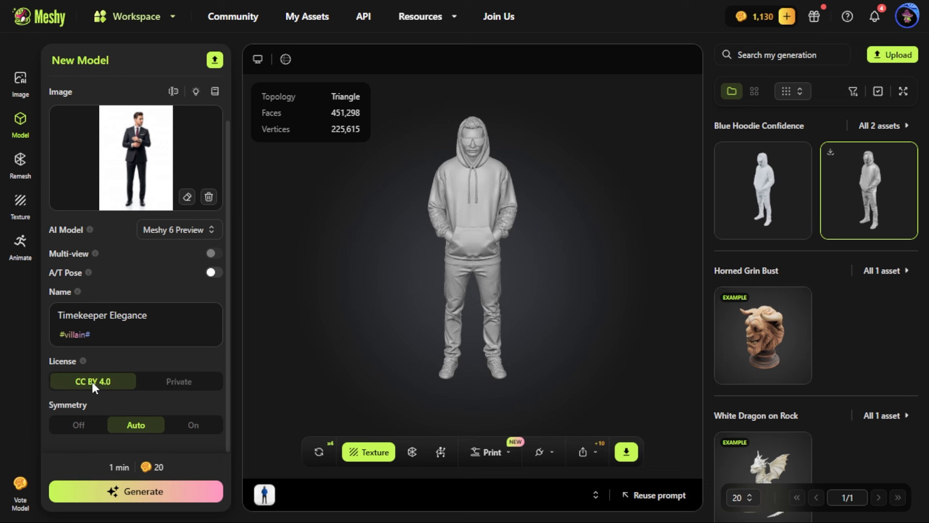
click(181, 379)
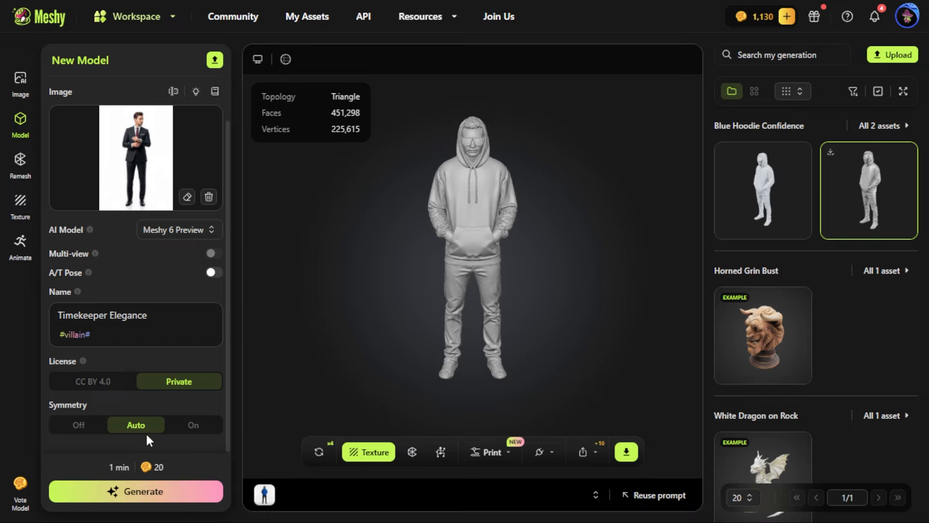
click(157, 491)
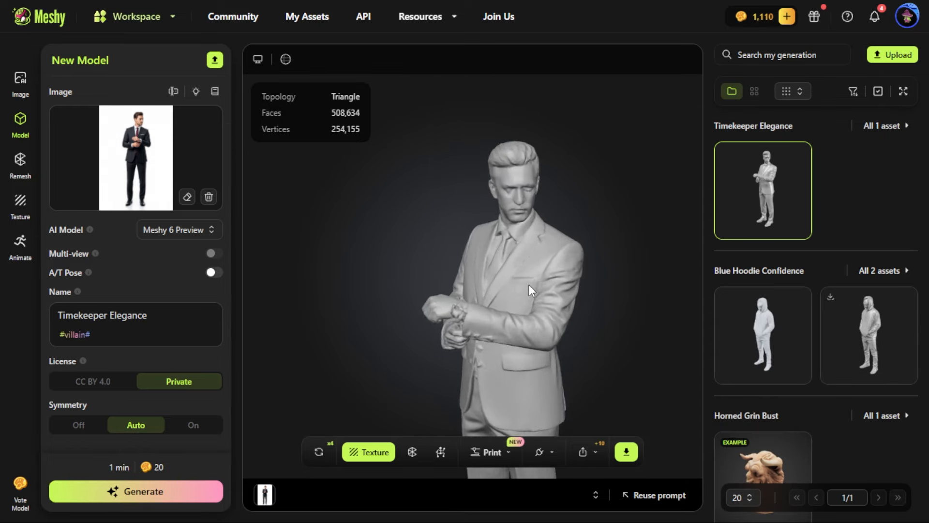
Step: Inspect the generated suited character, then enable resizing in its download settings with a height of 180 cm
scroll(529, 283, up, 2)
drag(498, 291, 574, 263)
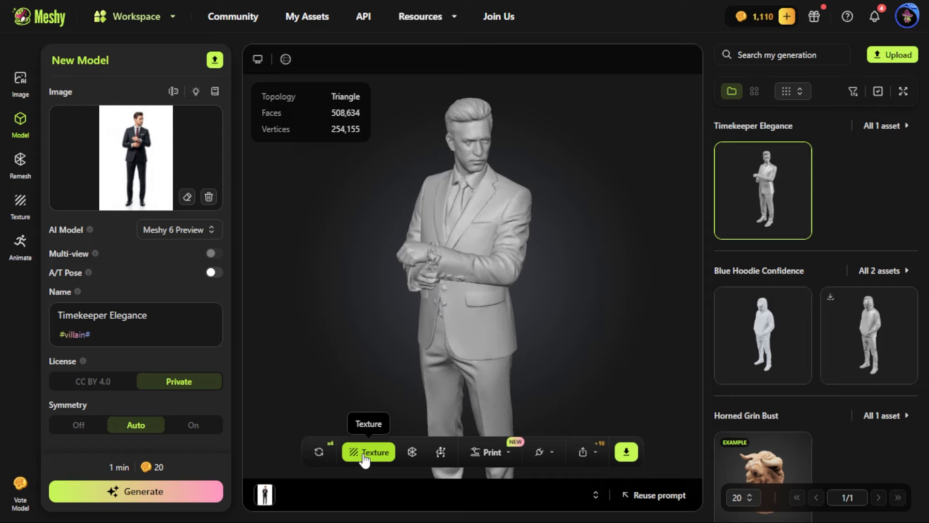
click(629, 455)
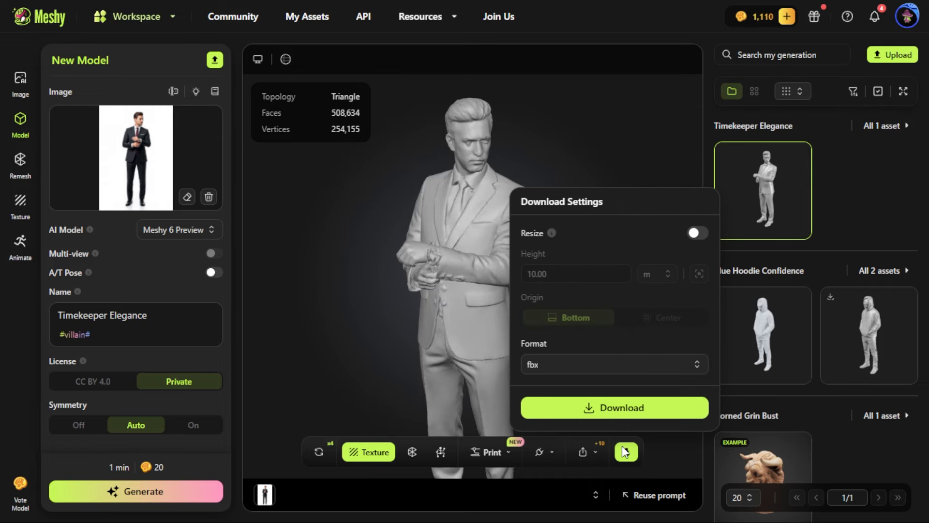
click(701, 235)
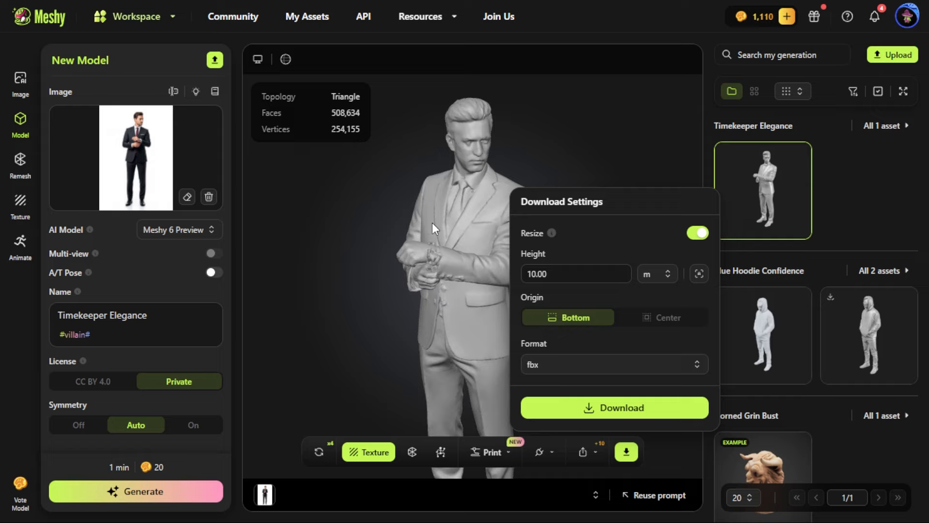
click(664, 284)
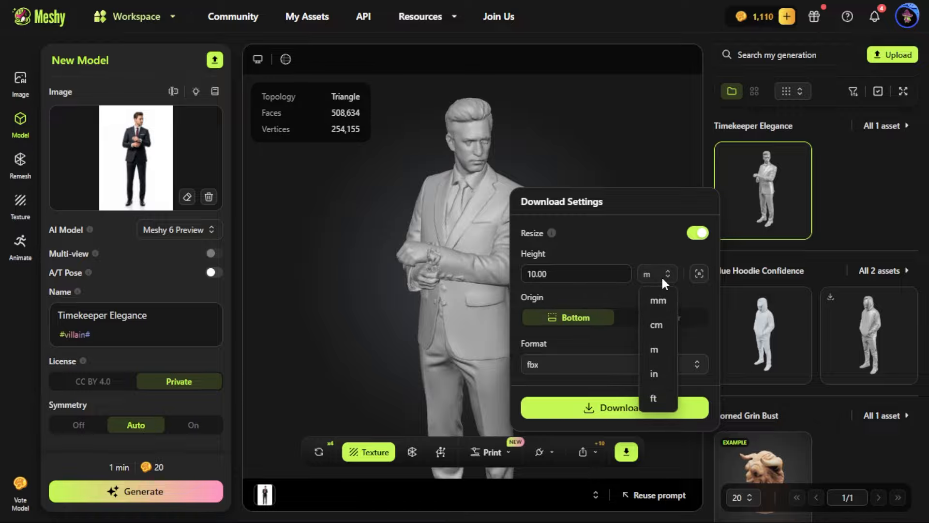
click(657, 325)
click(557, 271)
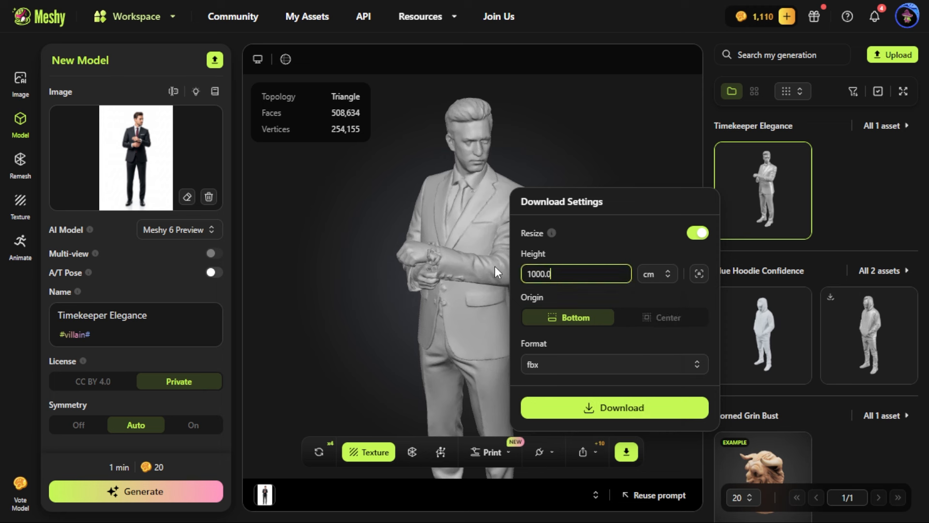
drag(556, 268, 516, 272)
text(180)
click(661, 273)
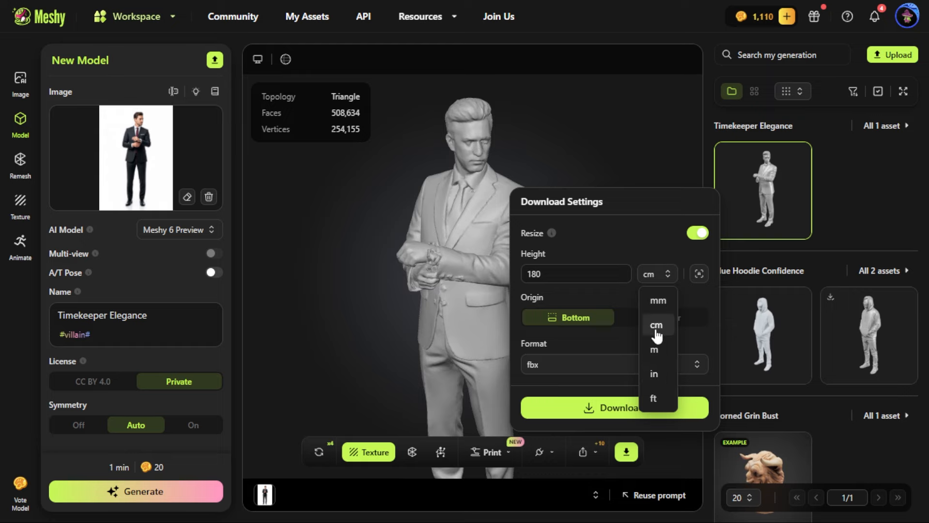
click(548, 274)
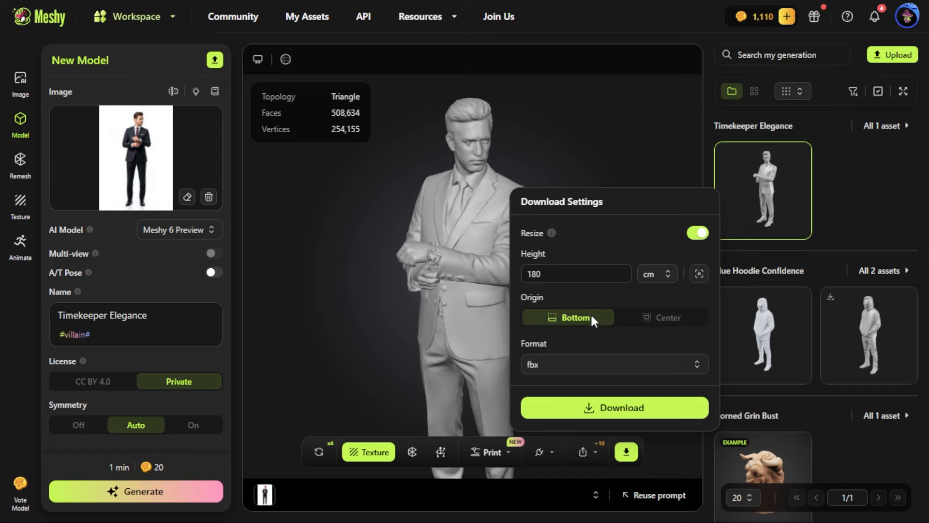
Step: Download the resized suited character in fbx format with its origin at the bottom
click(592, 363)
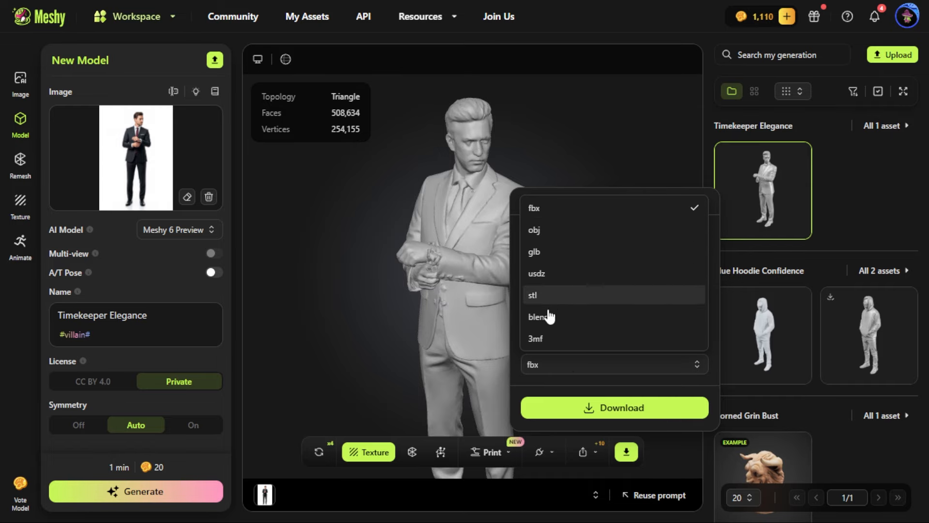
click(555, 206)
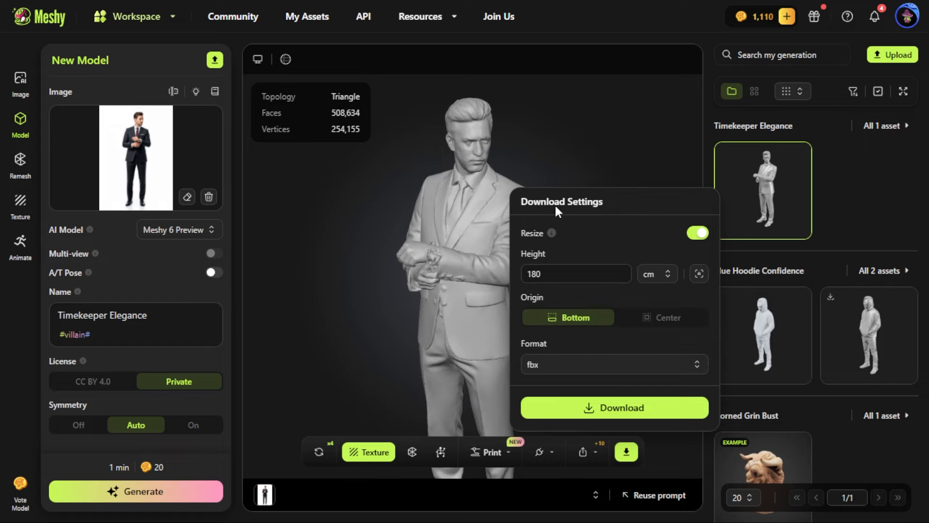
click(670, 417)
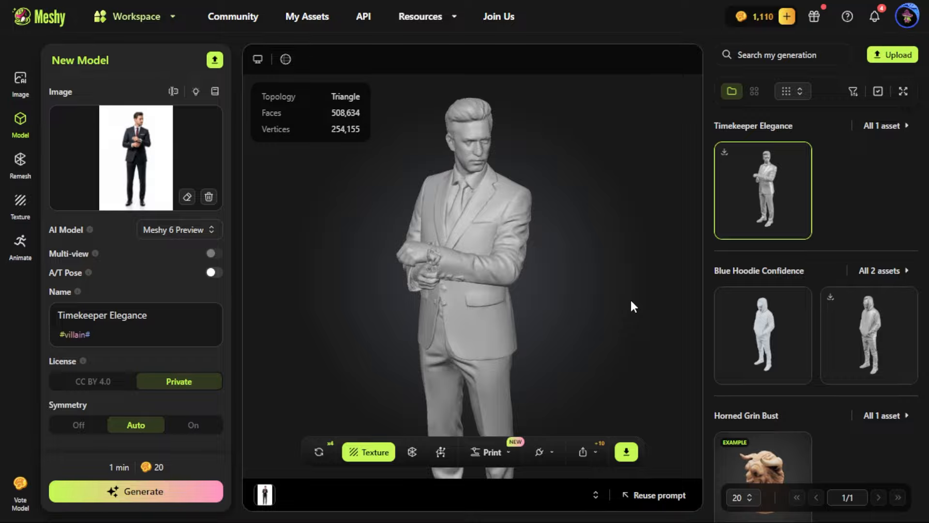
Step: Replace the source image with the T-pose picture of the suited man and generate its 3D model
click(209, 196)
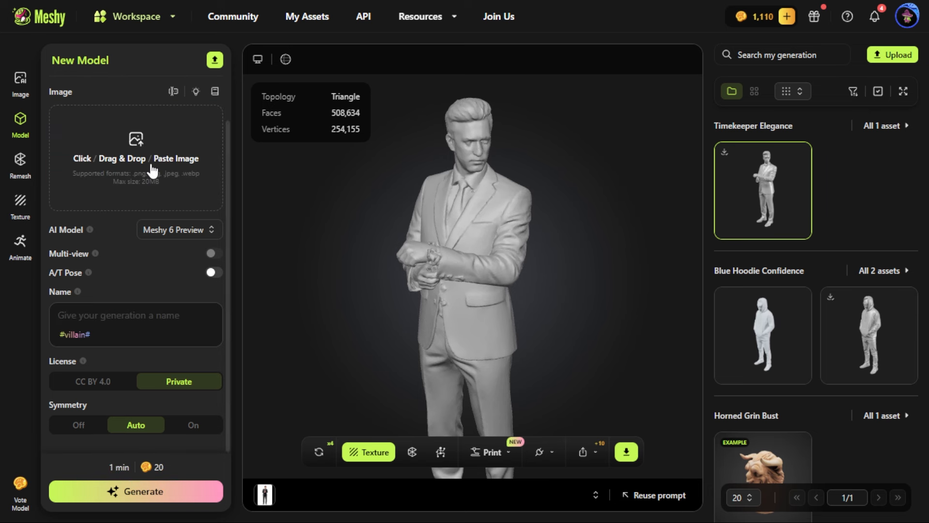
click(136, 164)
click(160, 145)
click(586, 361)
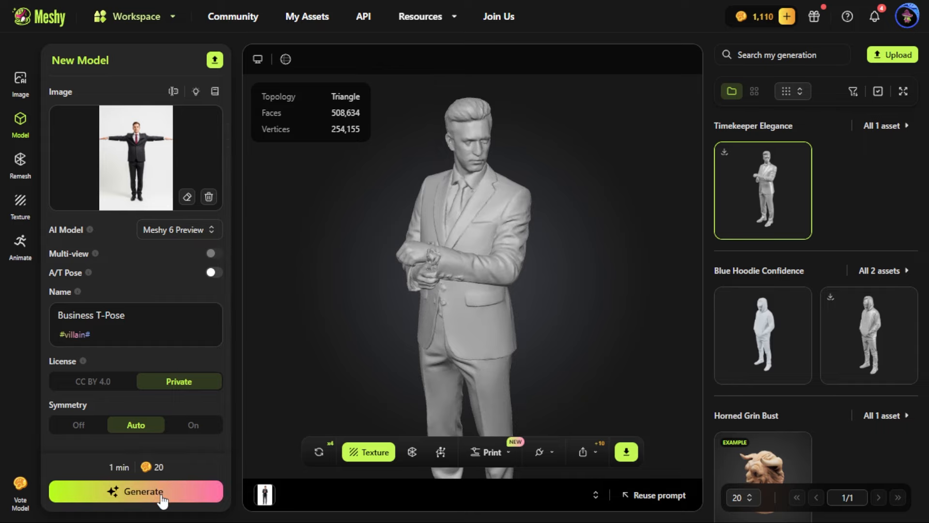
click(145, 491)
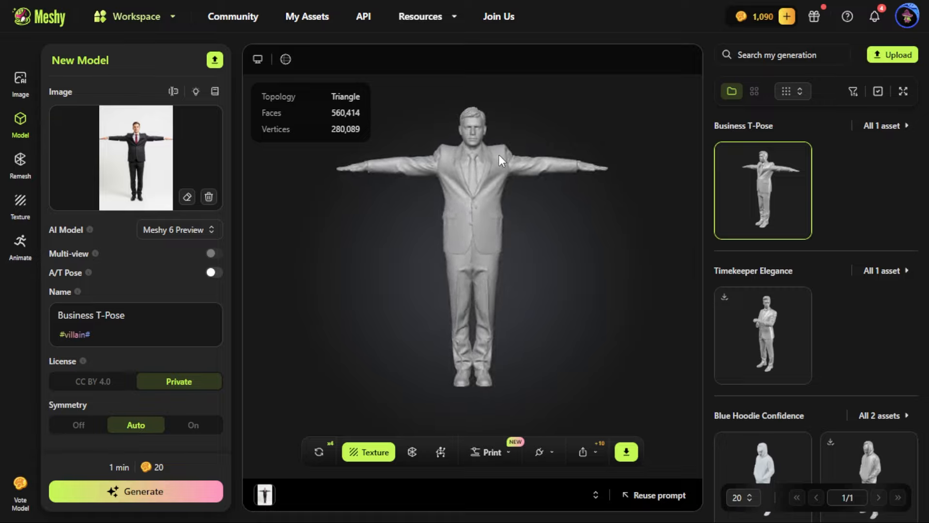
Step: Inspect the generated T-pose character and open its remesh options
scroll(498, 155, up, 5)
drag(492, 140, 501, 159)
scroll(501, 159, down, 5)
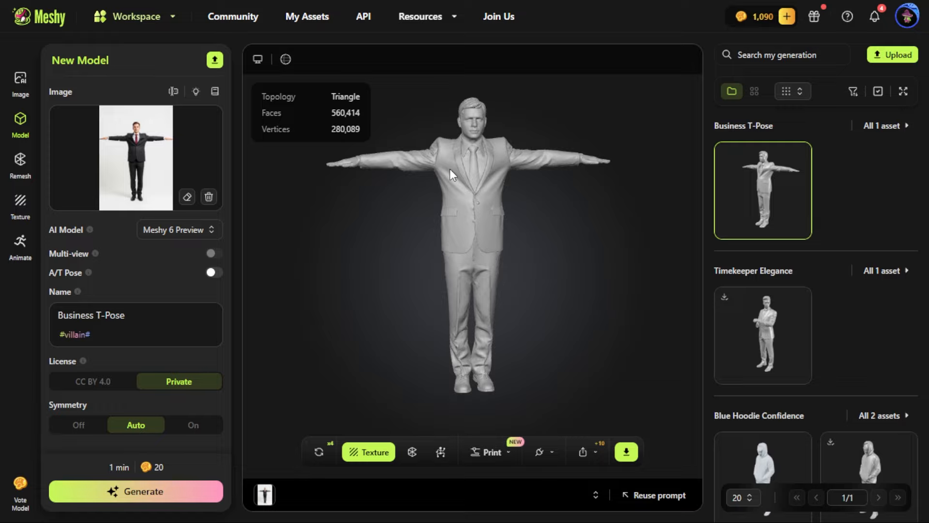
click(414, 453)
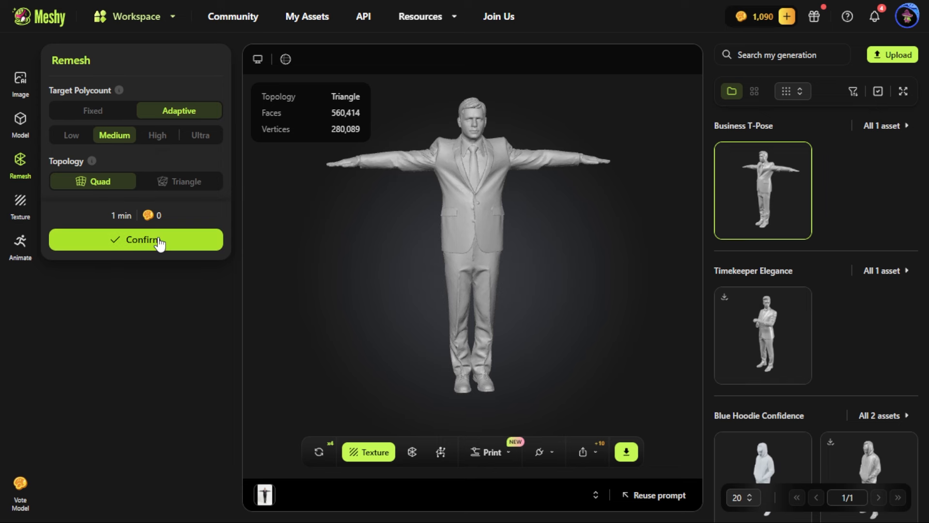
Step: Rig the T-pose model as a humanoid, keeping zero rotation, 1.7 m height and the symmetric joint markers as placed
click(441, 453)
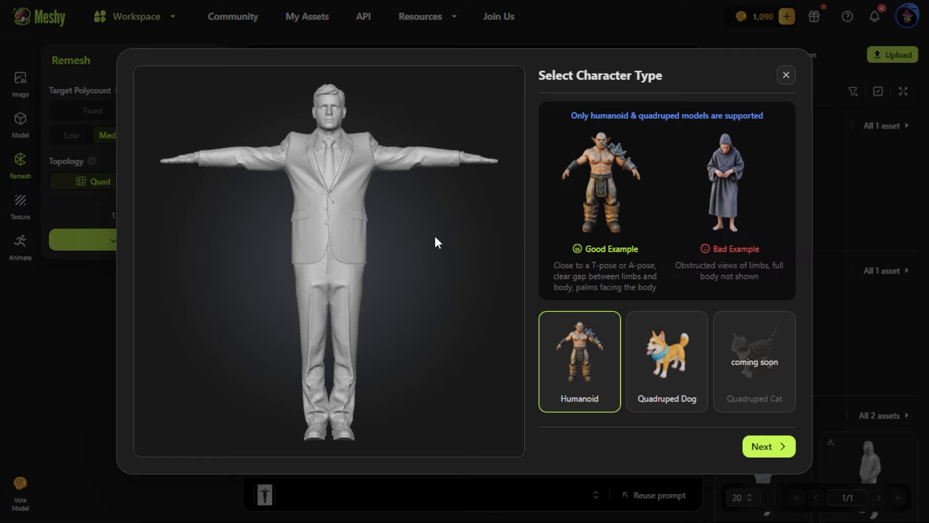
click(776, 448)
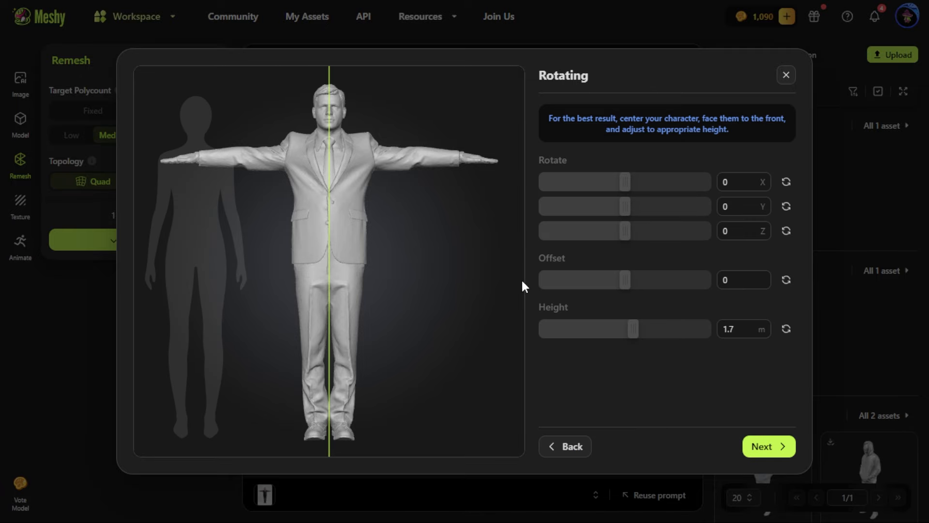
click(762, 446)
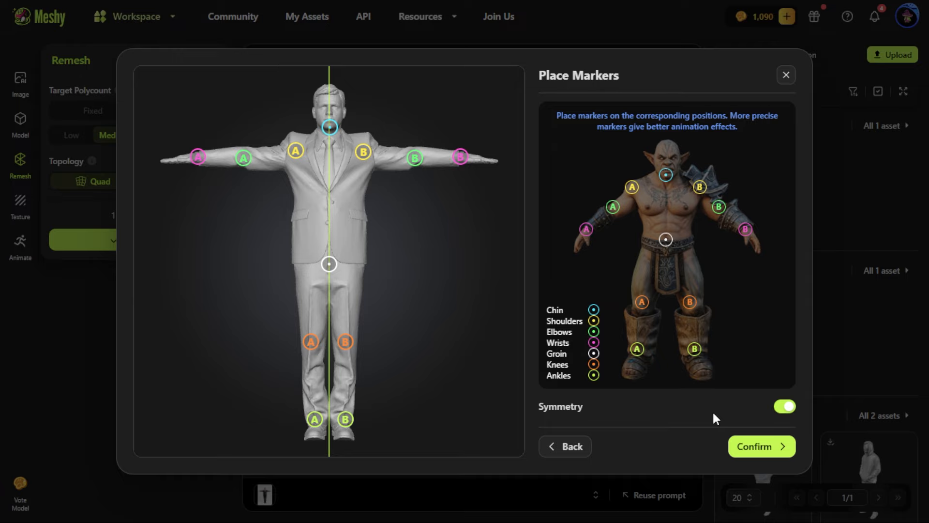
click(763, 450)
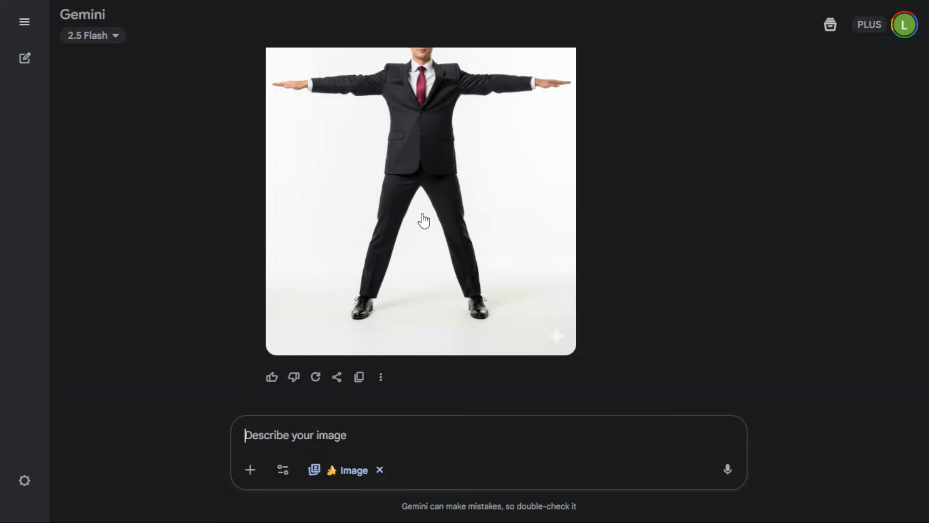
Step: Review the wide-stance T-pose image in Gemini, switch to Meshy and examine the rigged Timekeeper Elegance v2 character's animation
scroll(496, 247, up, 3)
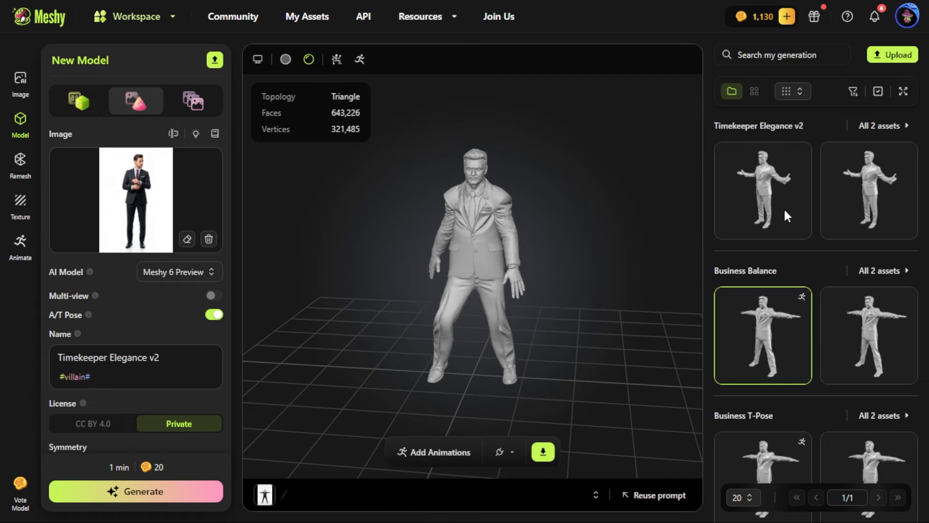
click(771, 189)
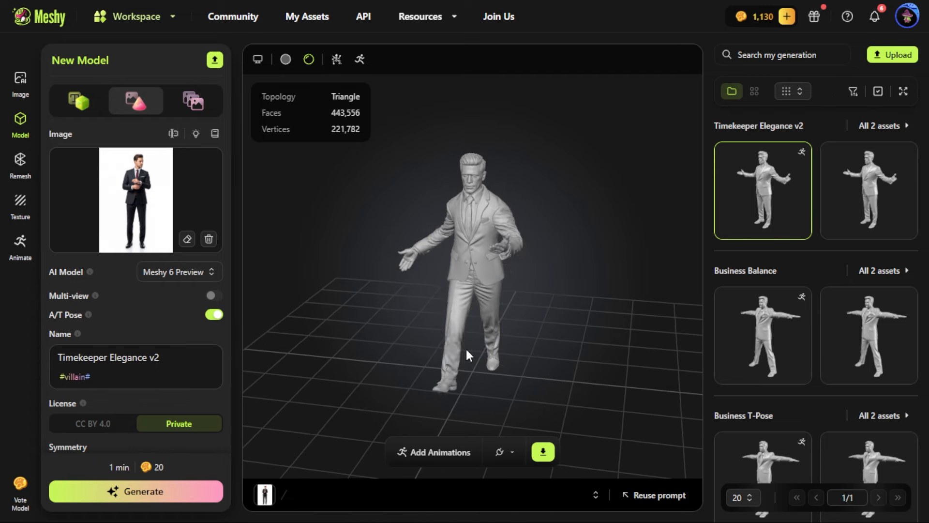
drag(466, 348, 535, 310)
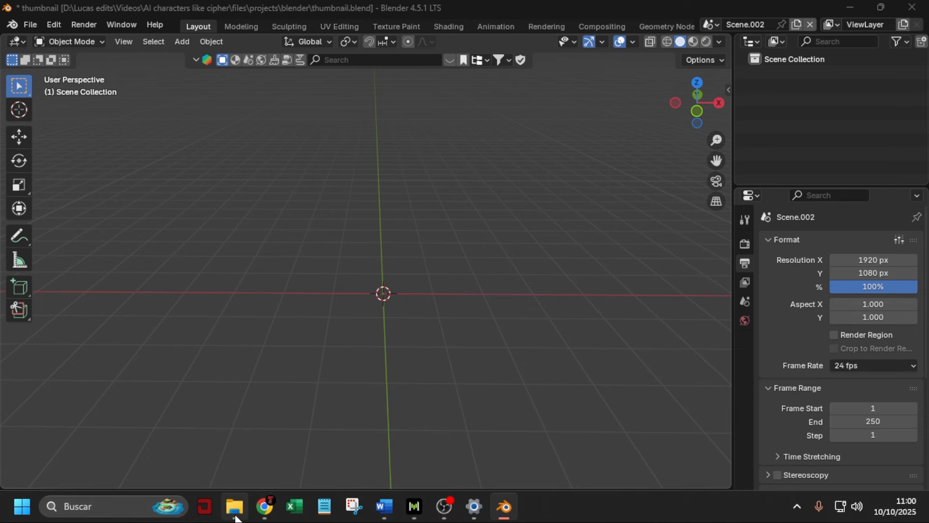
Step: Switch to Blender, import the downloaded watch-adjusting character from File Explorer into the empty scene, and inspect it
click(238, 516)
drag(361, 191, 545, 451)
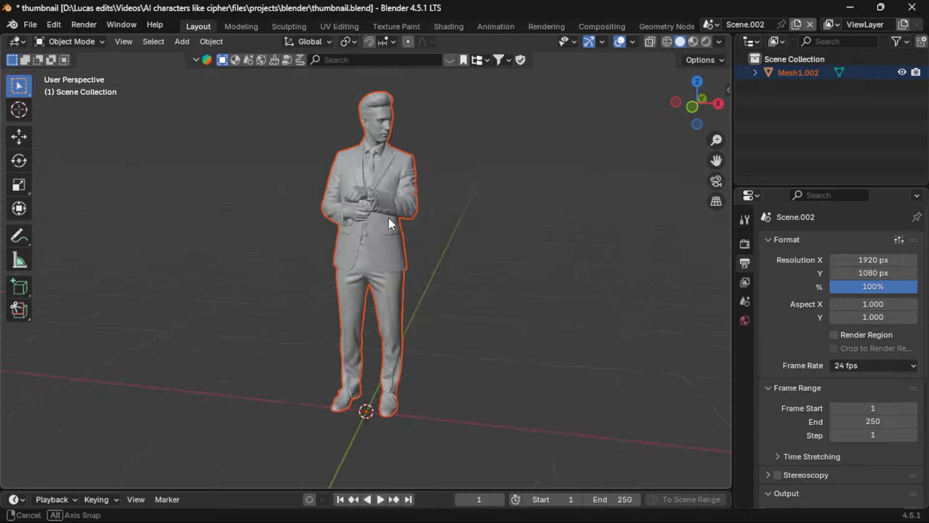
scroll(417, 217, up, 3)
middle_drag(388, 217, 417, 302)
scroll(452, 247, up, 2)
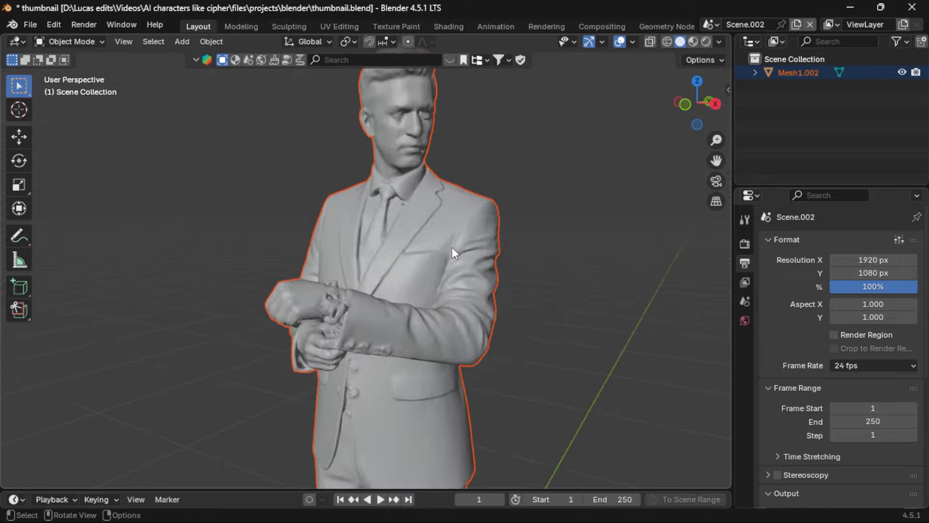
scroll(454, 249, down, 4)
Step: Add a Decimate modifier to the suited character mesh with a collapse ratio of 0.05
click(455, 263)
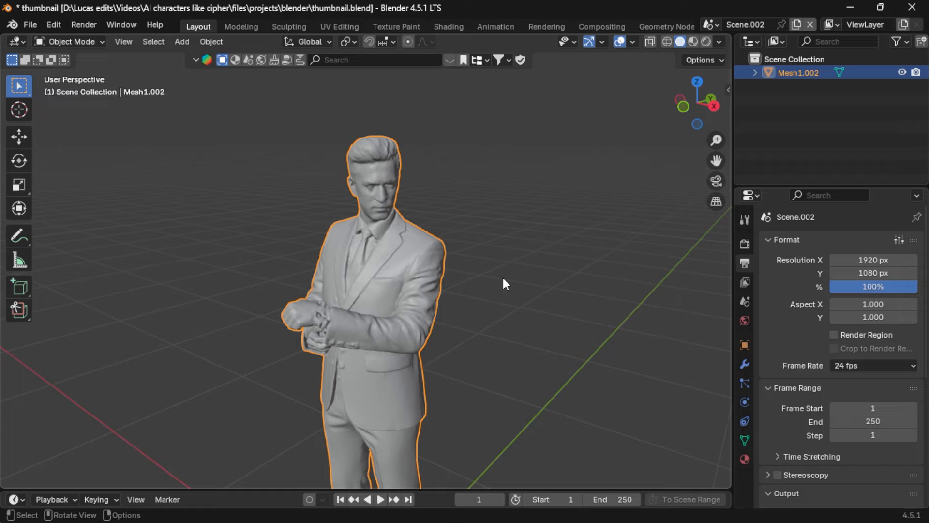
click(748, 362)
click(873, 242)
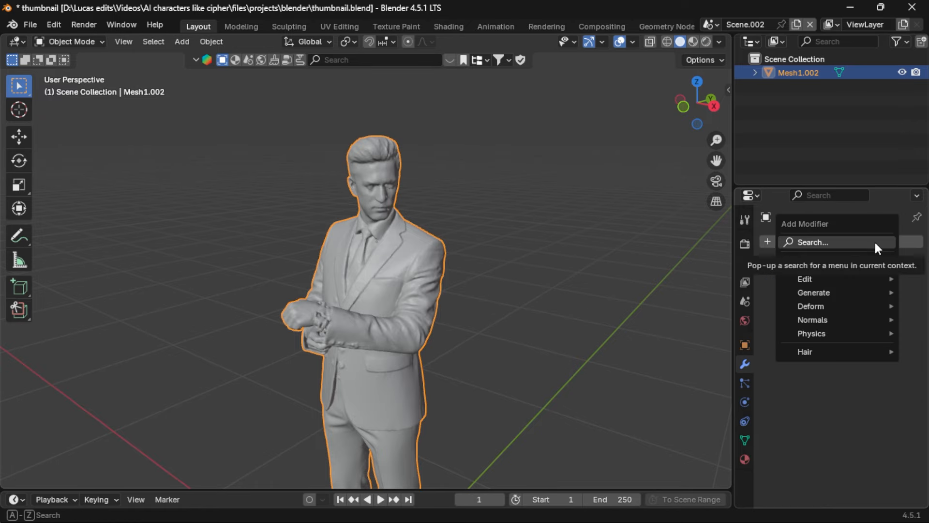
click(874, 241)
text(dec)
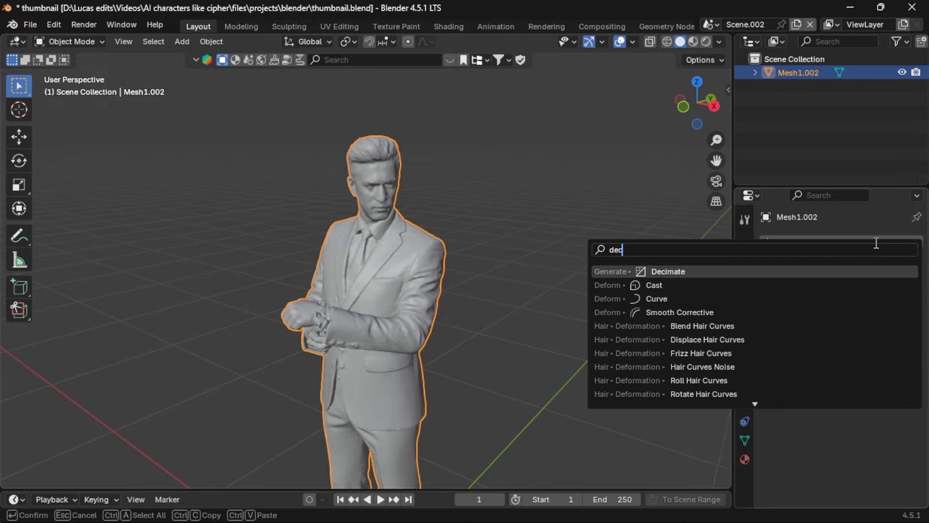
key(Return)
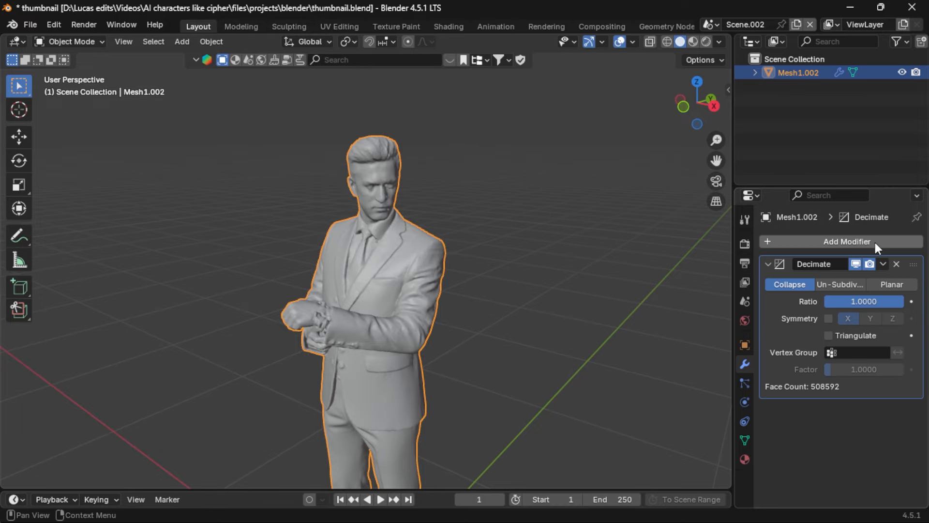
click(871, 301)
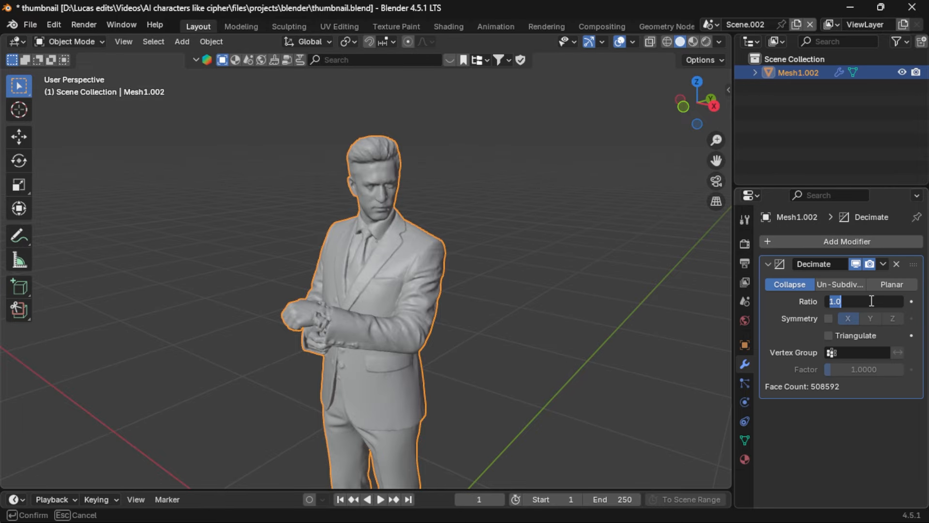
key(Return)
Step: Inspect the decimated face and suit, and apply flat shading to the character
scroll(394, 202, up, 6)
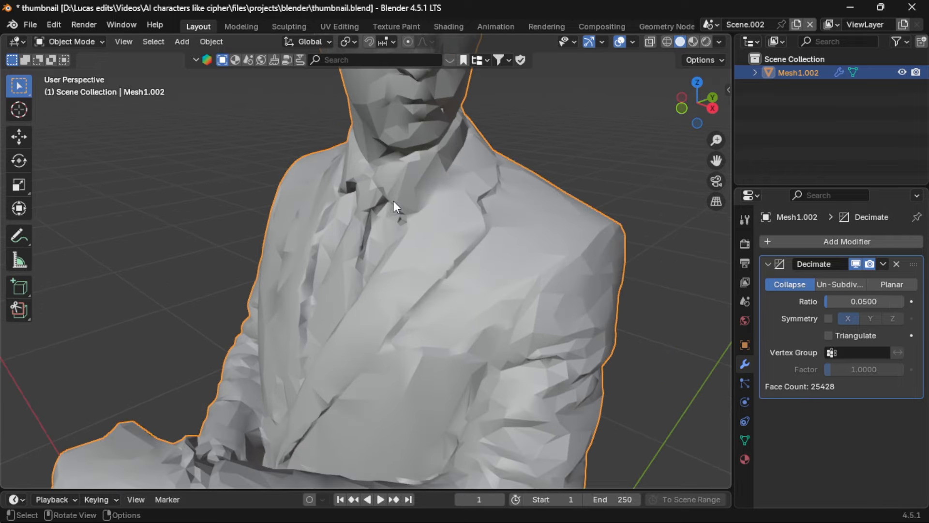
shift+middle_drag(393, 201, 469, 286)
scroll(414, 276, down, 2)
scroll(469, 287, up, 2)
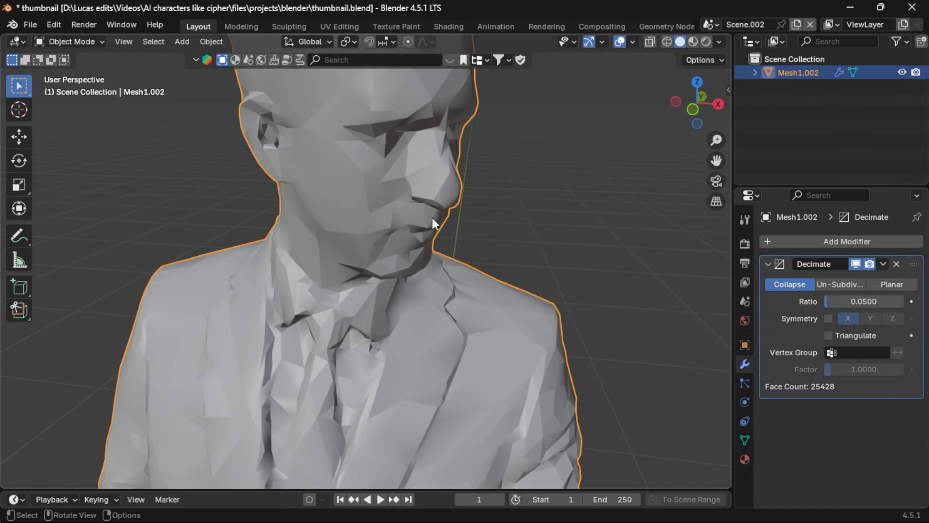
middle_drag(422, 230, 379, 241)
right_click(387, 194)
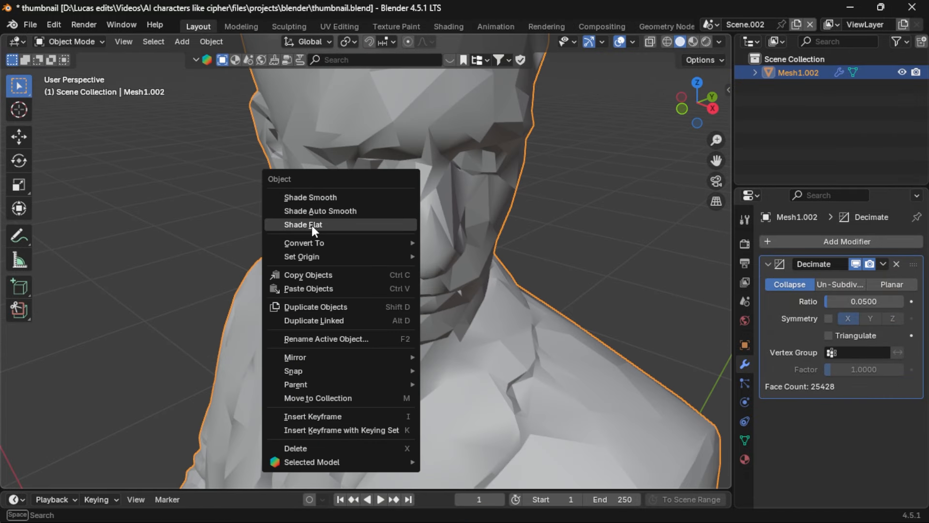
click(358, 224)
scroll(526, 275, down, 6)
shift+middle_drag(526, 275, 438, 256)
scroll(419, 334, up, 4)
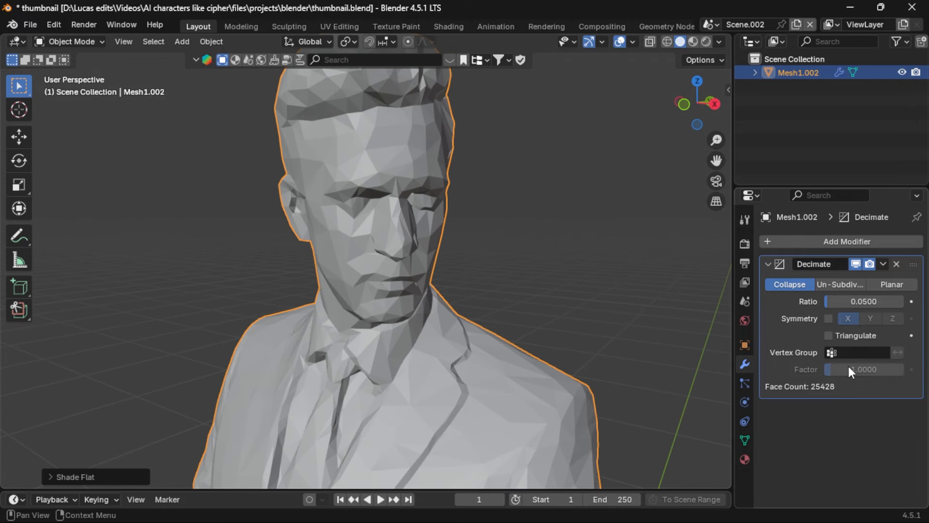
Step: Set the Decimate ratio to 0.025, check the low-poly result from several angles, and apply the modifier
click(861, 301)
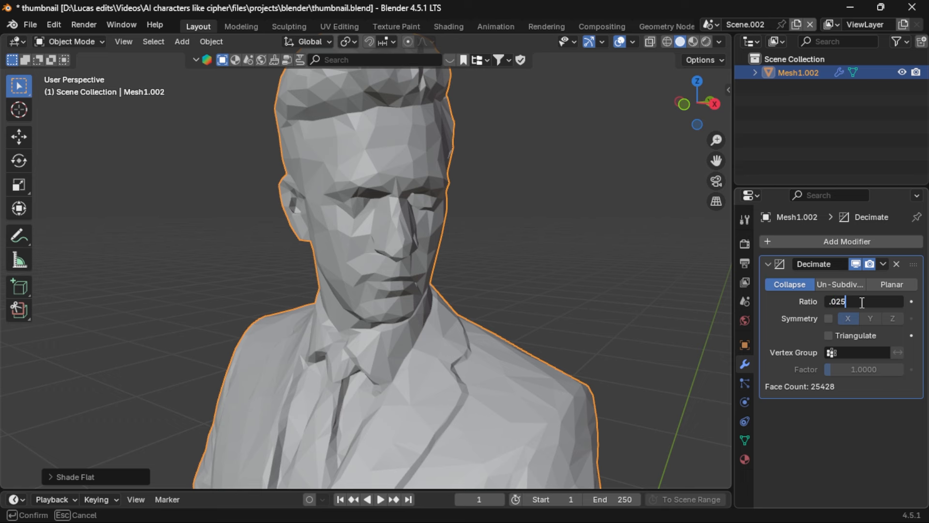
key(Return)
scroll(532, 276, down, 3)
middle_drag(532, 276, 489, 271)
shift+middle_drag(489, 271, 472, 300)
scroll(472, 301, up, 6)
middle_drag(528, 292, 571, 247)
scroll(468, 283, down, 2)
scroll(491, 279, down, 4)
scroll(511, 239, down, 4)
shift+middle_drag(570, 247, 527, 373)
scroll(537, 334, up, 5)
middle_drag(547, 291, 486, 292)
scroll(486, 292, down, 3)
click(882, 264)
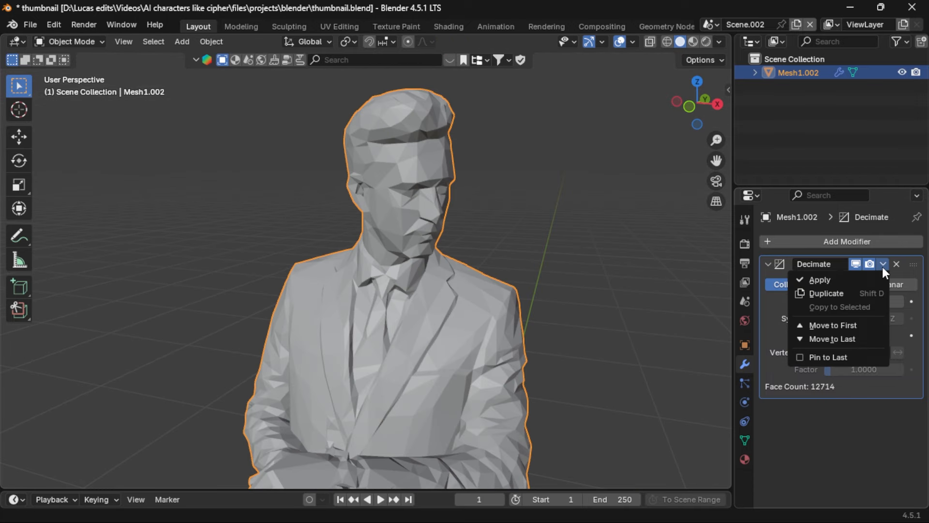
click(850, 279)
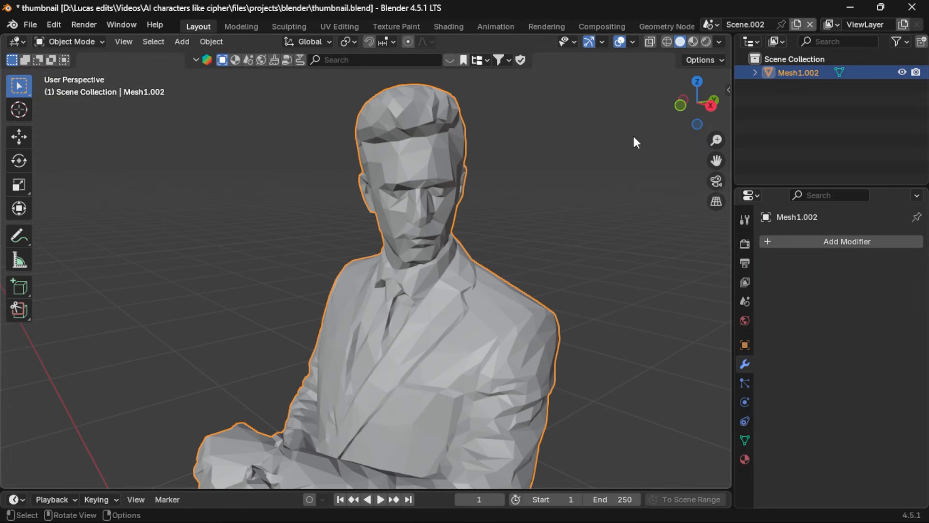
Step: Show the scene in Material Preview shading, split the viewport vertically and turn the new area into a Shader Editor
click(692, 42)
mouse_move(543, 287)
middle_down()
mouse_move(417, 342)
mouse_move(228, 470)
middle_up()
drag(3, 487, 334, 419)
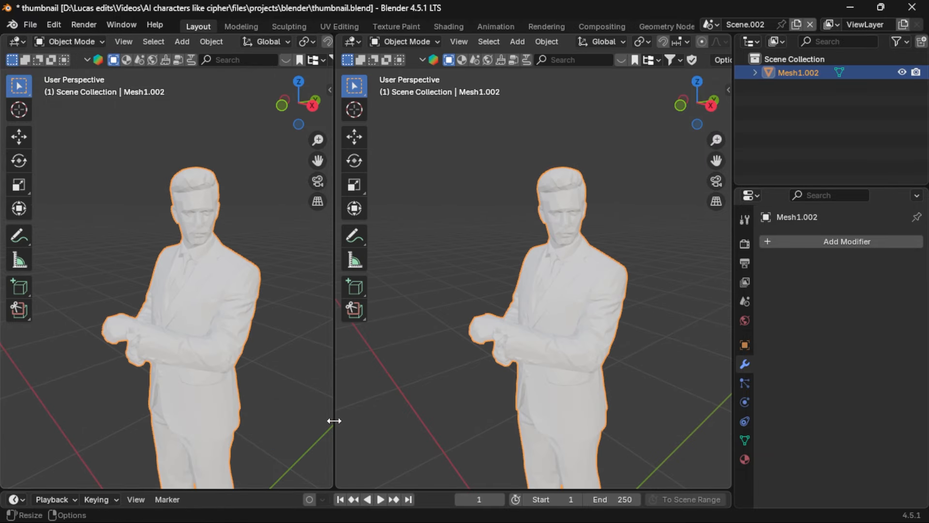
click(17, 42)
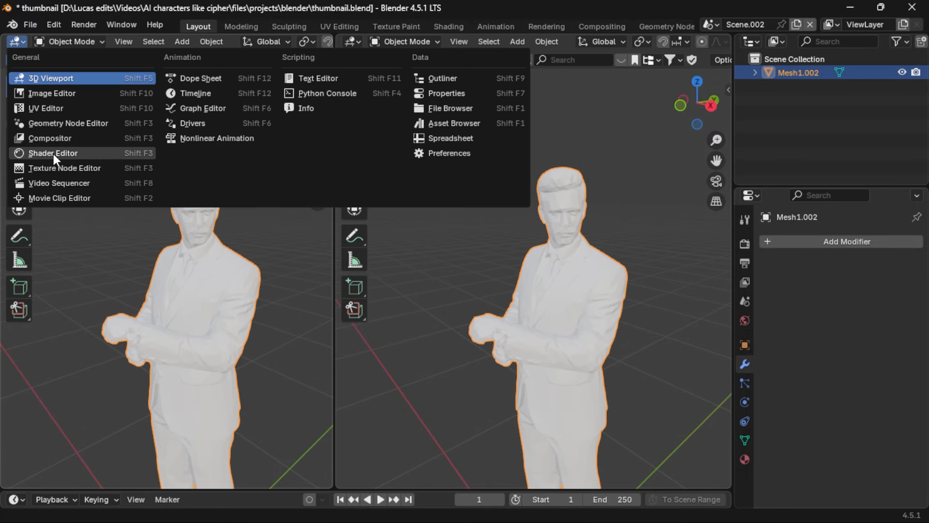
click(30, 152)
scroll(266, 43, right, 5)
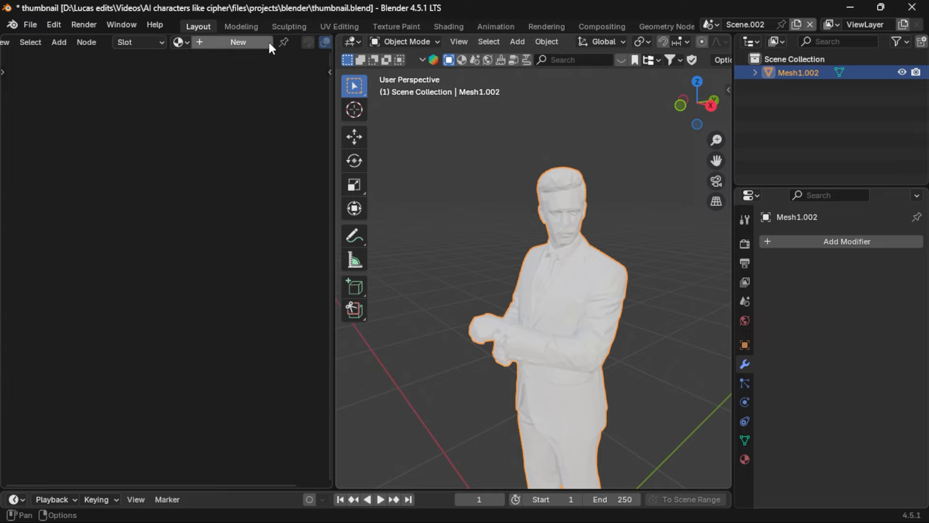
Step: Create a new material on the suited character and name it skin
click(244, 45)
click(287, 42)
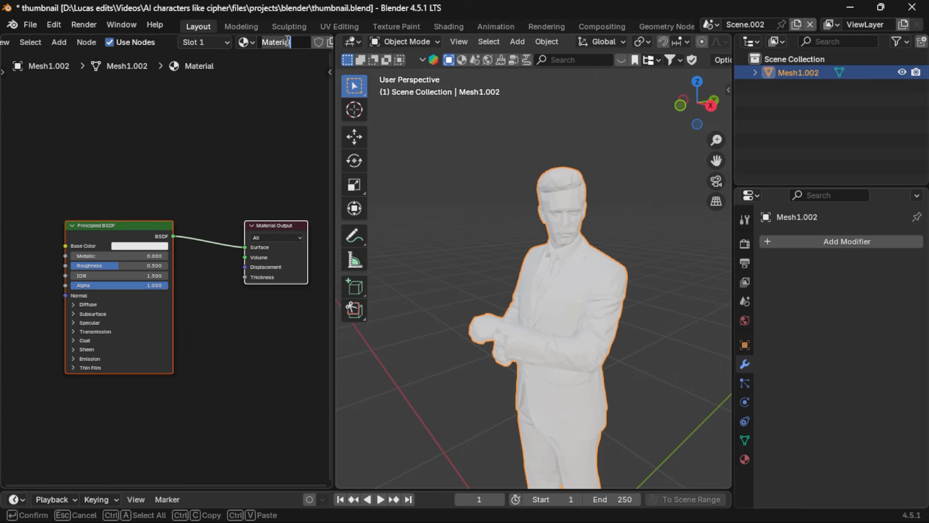
text(skin)
key(Return)
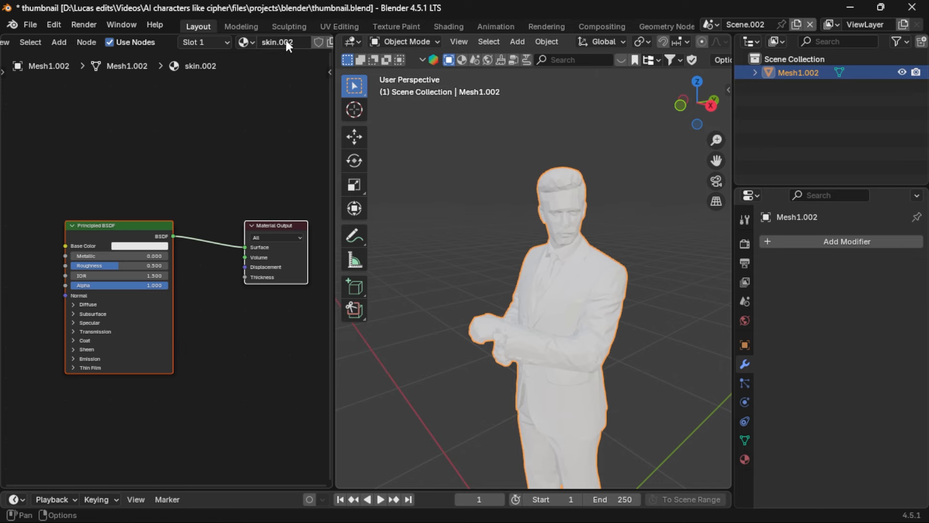
Step: Set the Roughness of the skin material's Principled BSDF to 0.1
key(KP_Decimal)
double_click(159, 218)
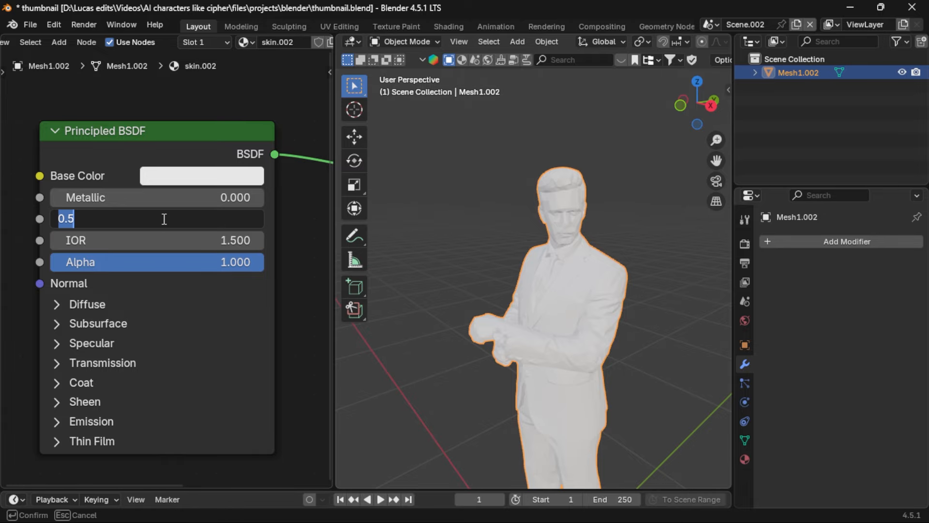
text(.1)
key(Return)
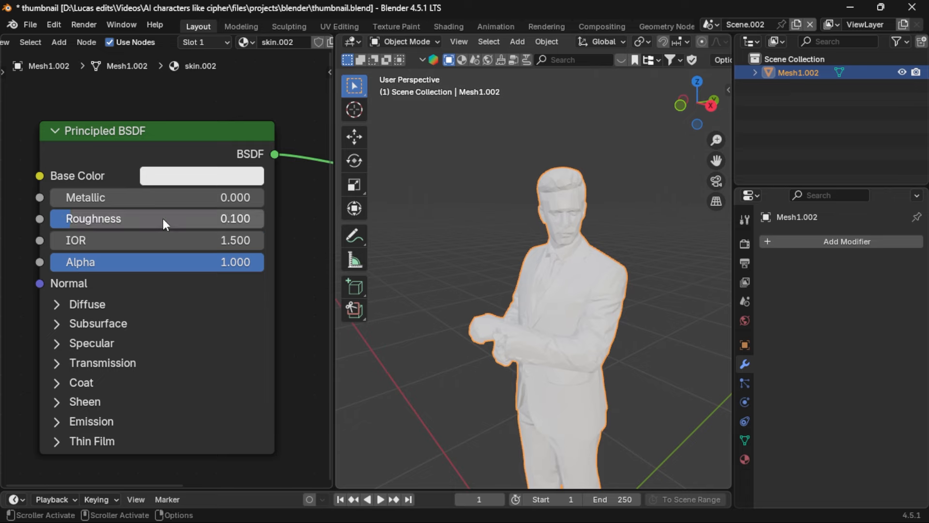
Step: Try a pale blue base color on the skin material and check it on the face
click(186, 179)
click(231, 265)
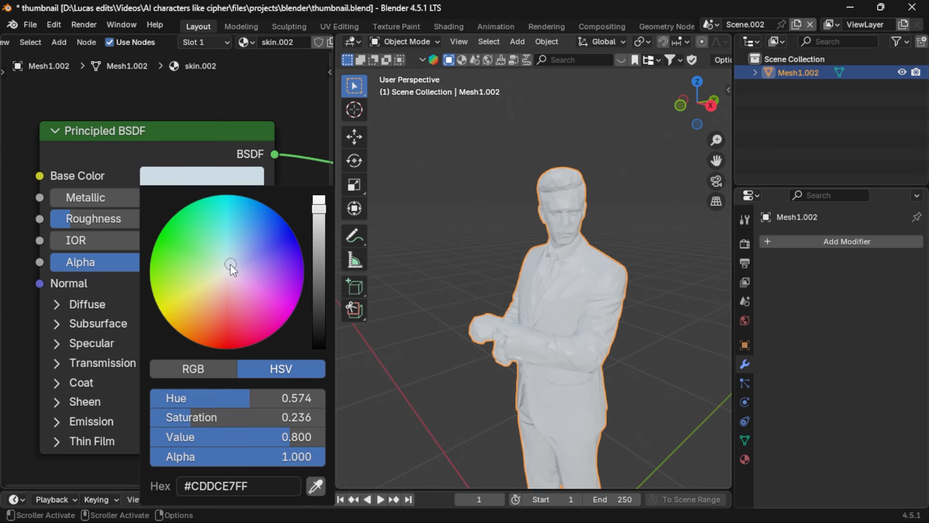
click(232, 257)
middle_drag(640, 279, 632, 254)
scroll(615, 279, up, 5)
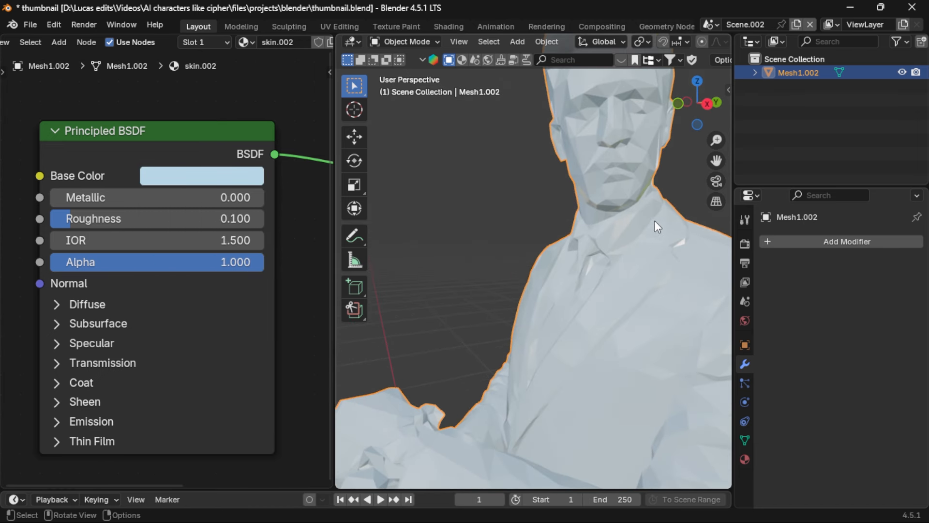
middle_drag(654, 222, 581, 223)
Step: Set the skin material's base color to a light orange skin tone with reduced saturation
click(167, 181)
drag(212, 294, 175, 328)
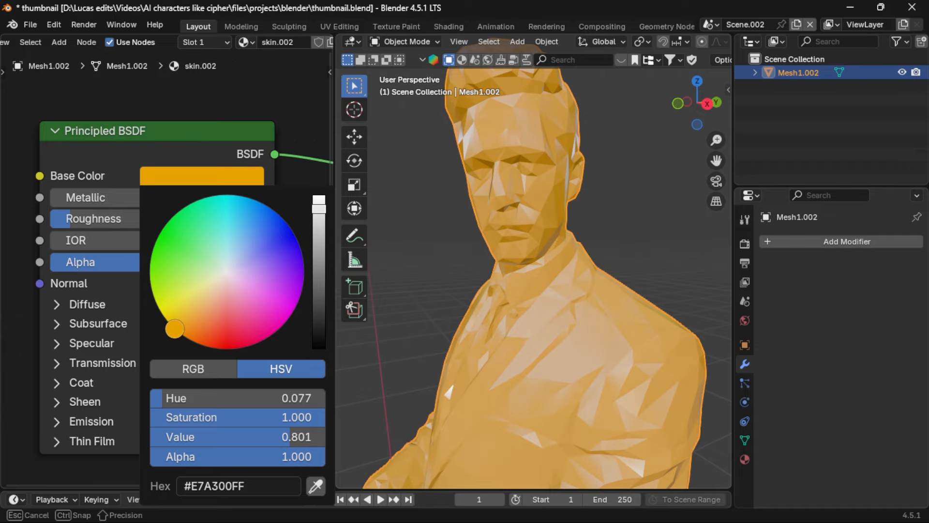
drag(218, 417, 187, 417)
scroll(559, 278, down, 1)
middle_drag(547, 286, 494, 305)
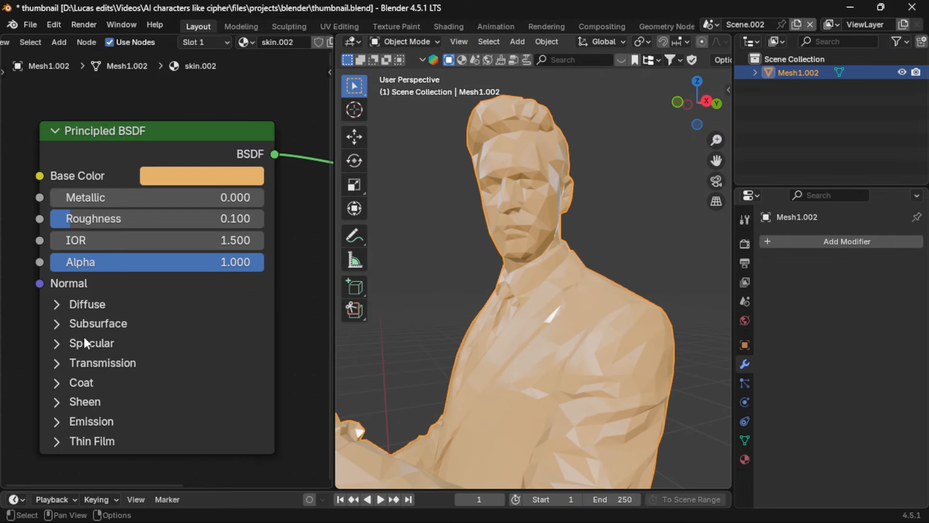
Step: Set the skin material's Subsurface weight to 1 and all three Subsurface radius values to 1
click(58, 324)
scroll(145, 319, down, 1)
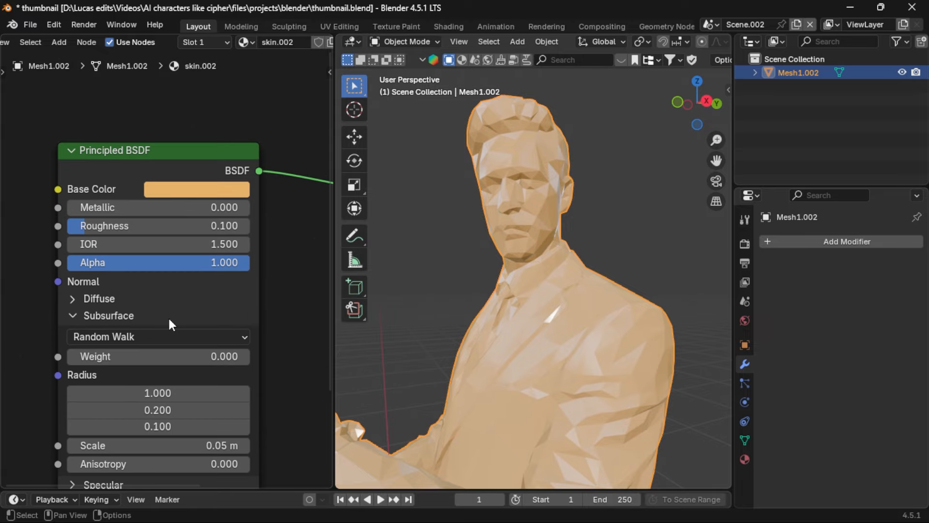
middle_drag(167, 315, 170, 263)
drag(124, 278, 201, 277)
middle_drag(454, 251, 480, 258)
mouse_move(213, 317)
mouse_down()
mouse_move(213, 347)
mouse_move(217, 322)
mouse_up()
key(Return)
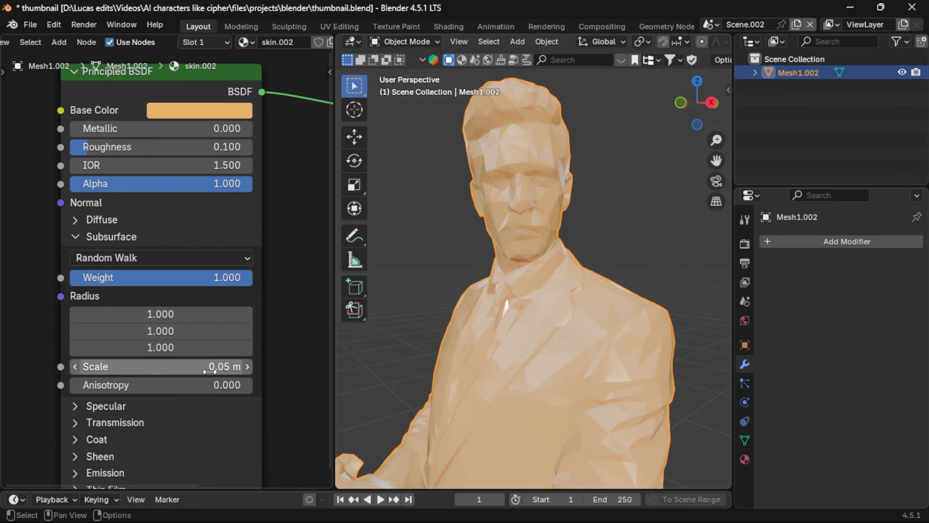
Step: Set the render engine to Cycles with the Experimental feature set and GPU Compute as the device
scroll(555, 308, down, 2)
shift+middle_drag(556, 308, 562, 315)
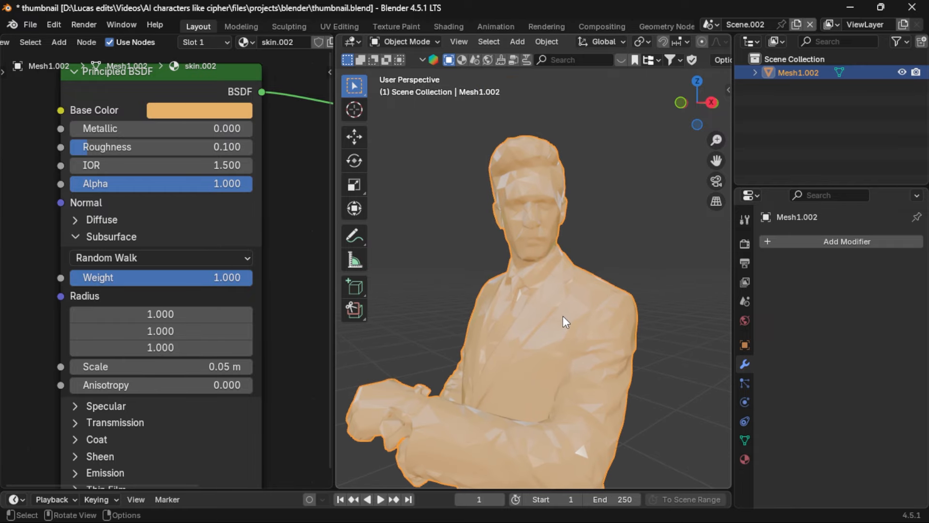
click(745, 244)
click(873, 244)
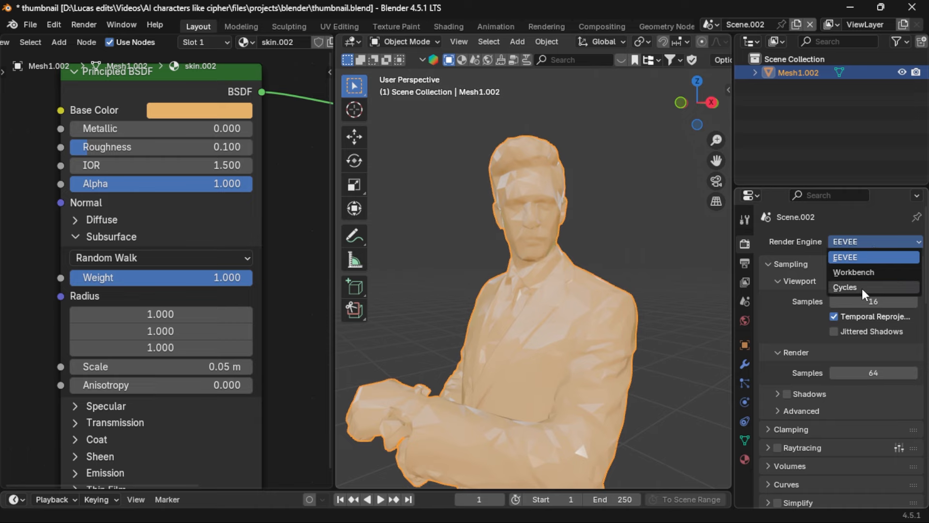
click(862, 288)
click(871, 261)
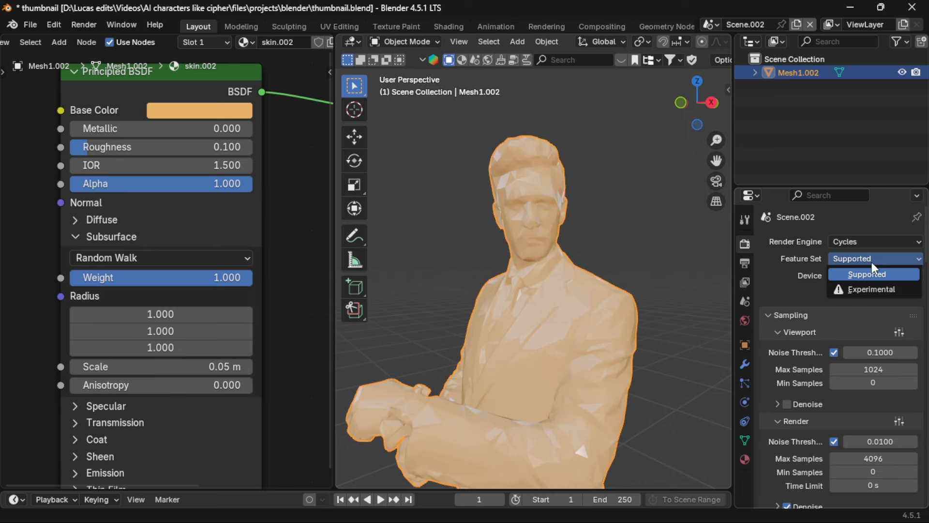
click(879, 288)
click(872, 275)
click(856, 309)
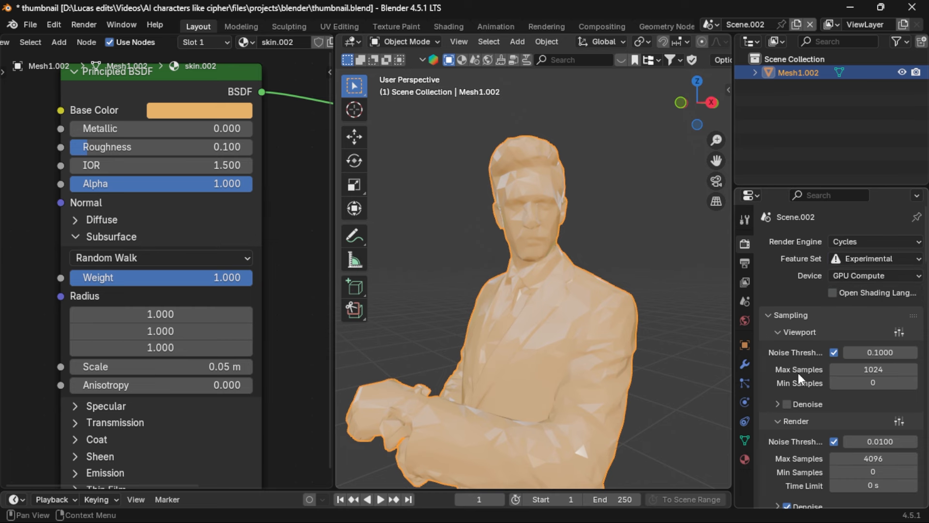
Step: Enable viewport denoising and set the viewport's maximum samples to 50
scroll(798, 372, down, 3)
click(787, 349)
click(873, 314)
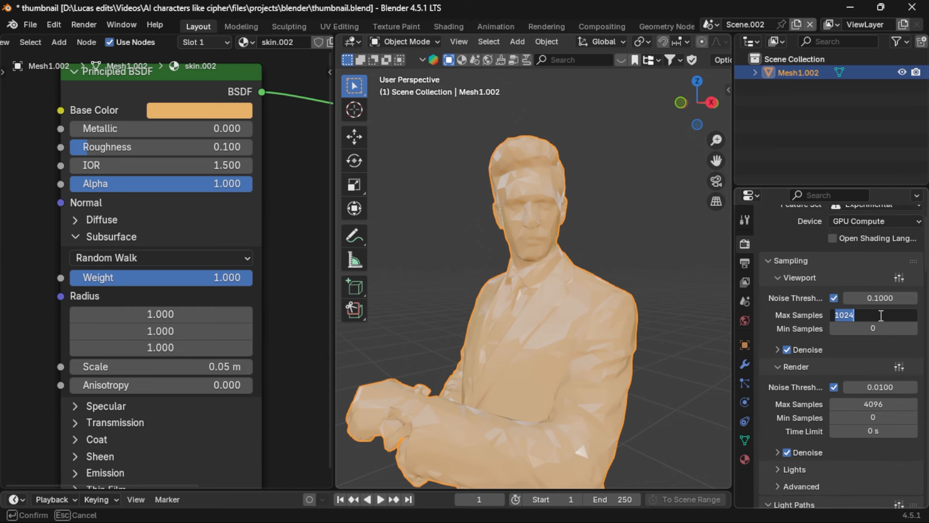
key(Return)
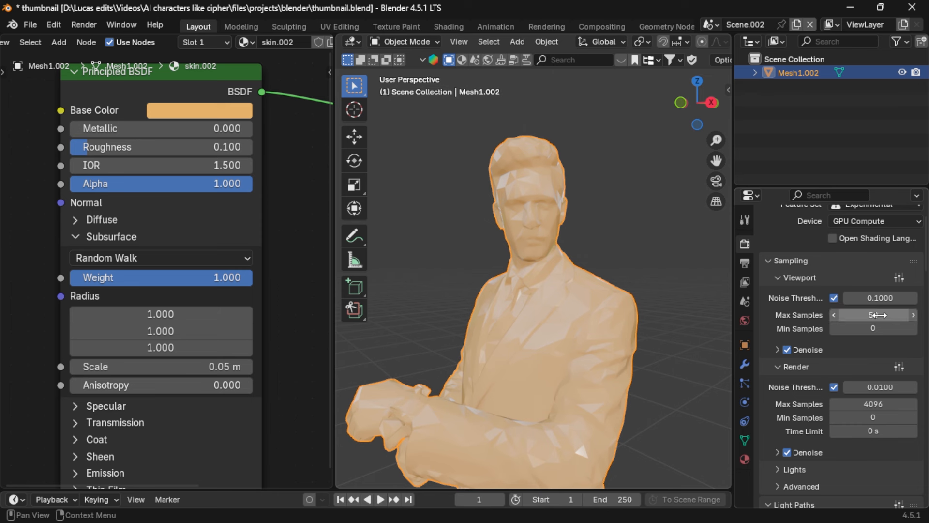
Step: Add a point light to the scene and raise it along the Z axis
middle_drag(581, 296, 587, 347)
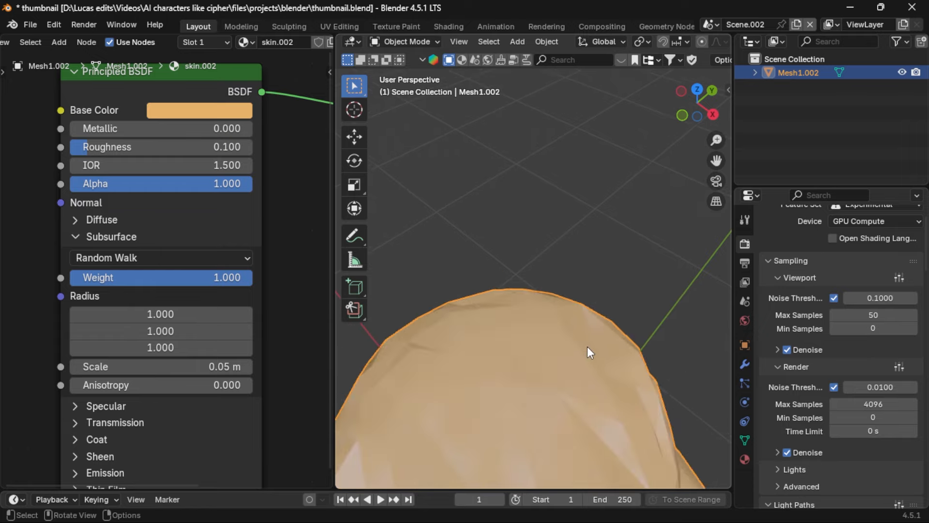
scroll(592, 343, down, 7)
key(shift+a)
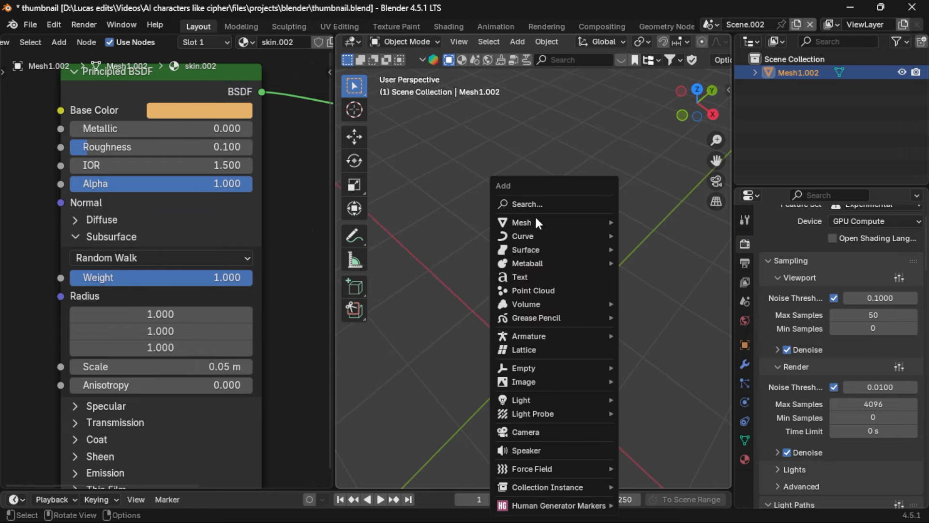
mouse_move(536, 401)
click(651, 399)
key(g)
key(z)
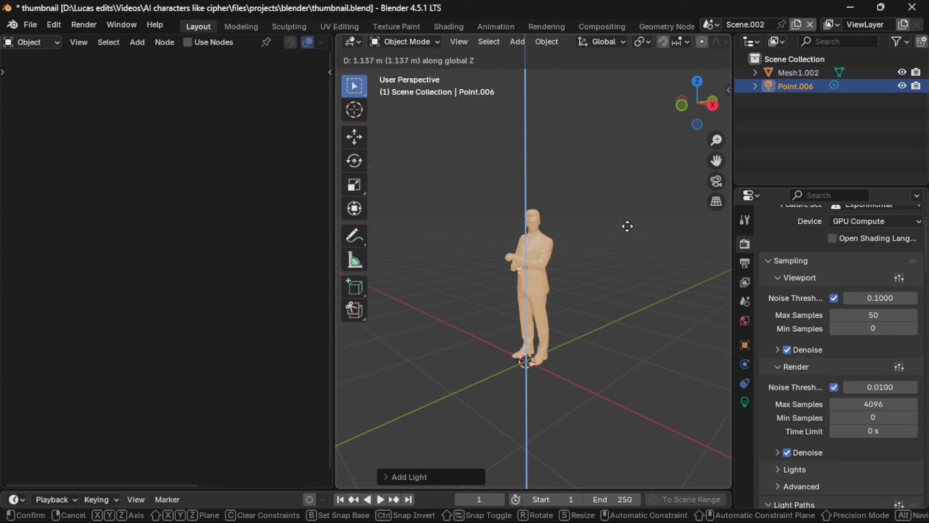
Step: Reposition the point light beside the character from the top view, and raise it to just above head height
middle_drag(544, 303, 485, 364)
key(KP_7)
key(g)
click(540, 160)
middle_drag(646, 256, 600, 127)
key(g)
key(z)
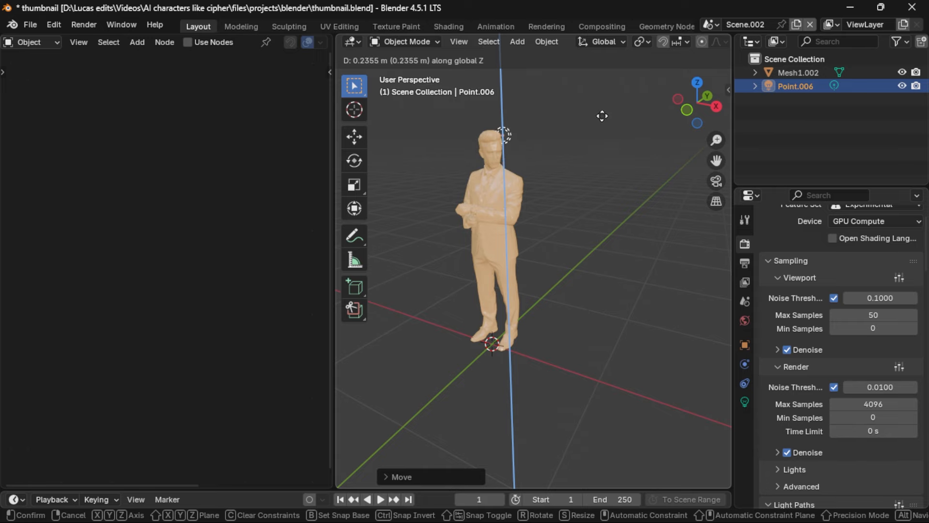
click(601, 107)
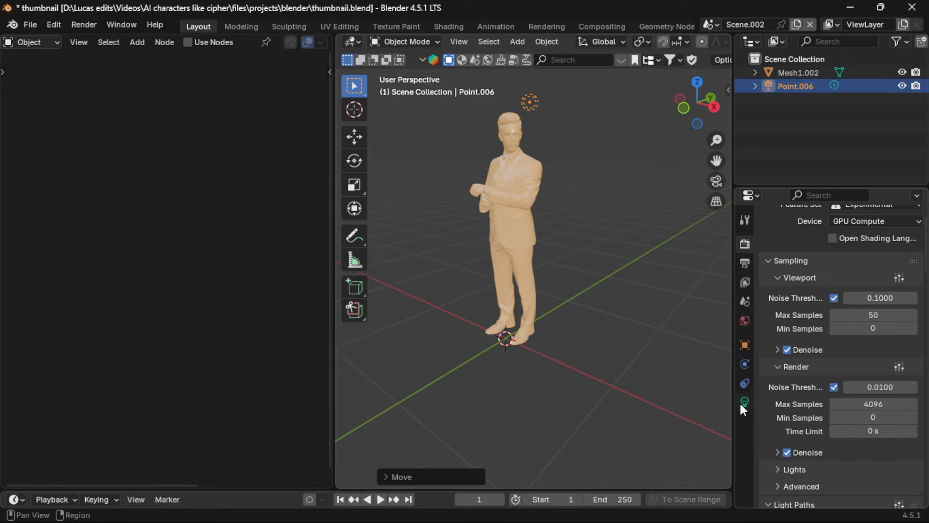
Step: Set the point light's radius to 0.5 m and its power to 100
click(742, 402)
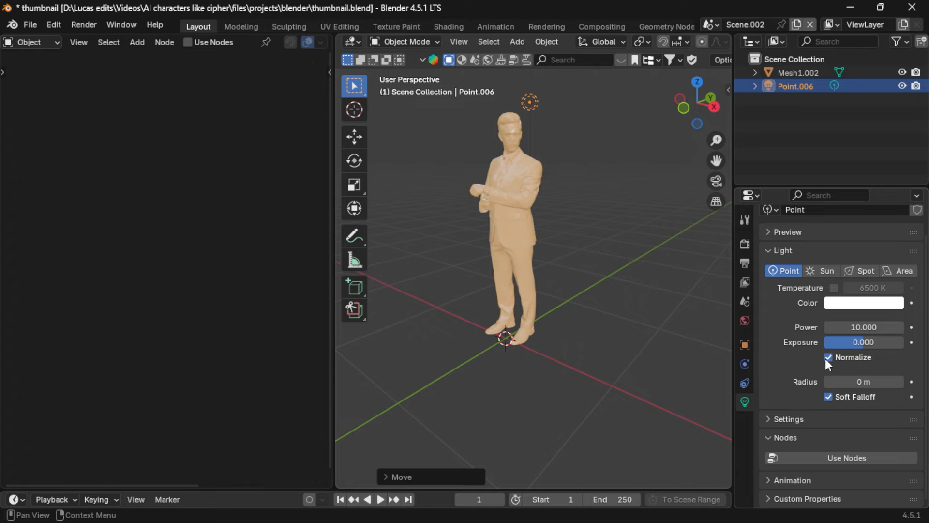
click(865, 382)
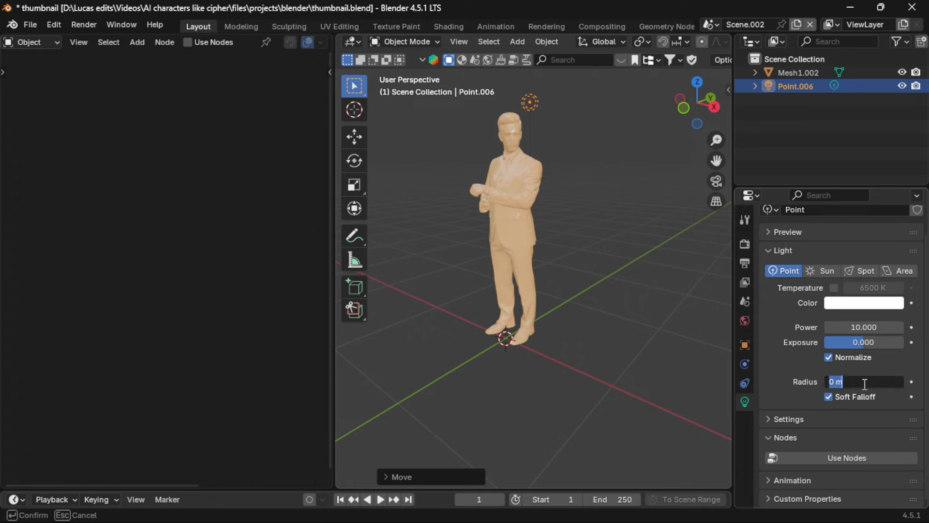
text(.5)
key(Return)
middle_drag(655, 344, 453, 199)
middle_drag(562, 176, 615, 243)
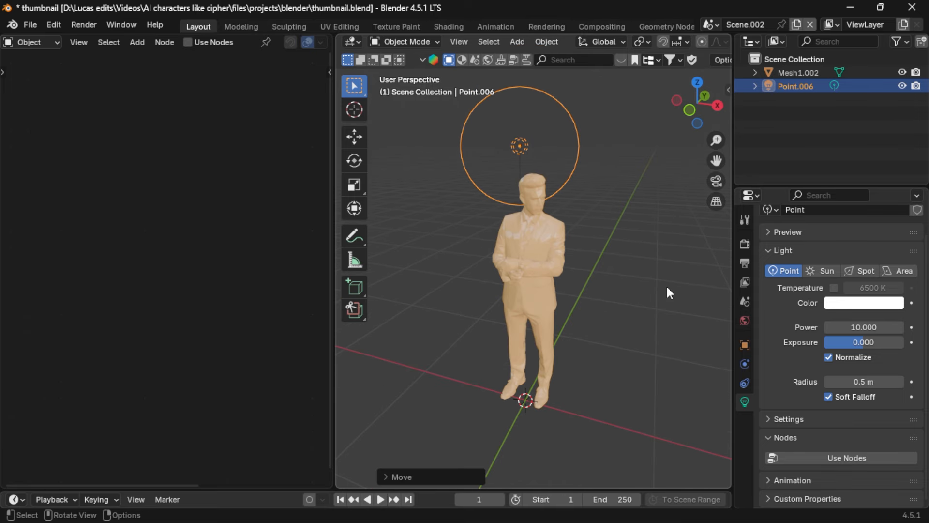
click(870, 323)
text(10)
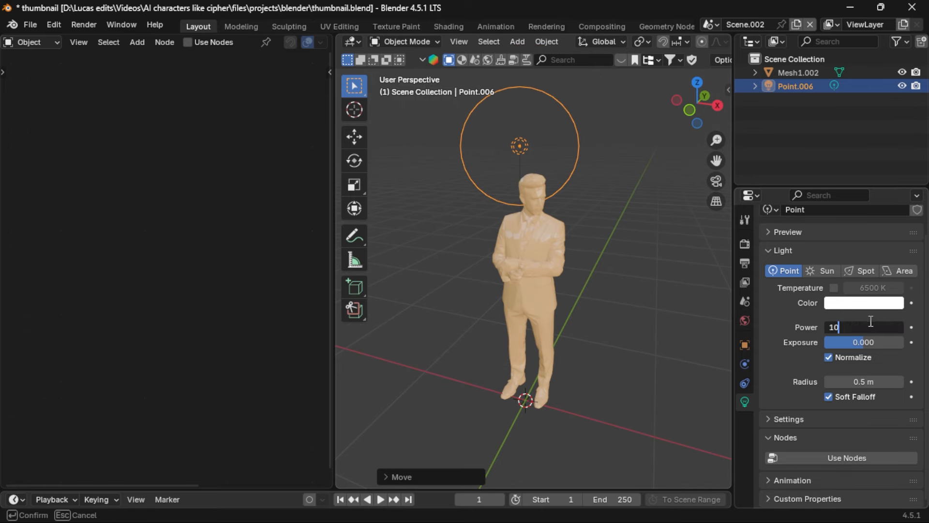
key(Return)
Step: Preview the character in Rendered shading and compare the skin material at Subsurface weight 0 and 1
scroll(599, 321, up, 4)
middle_drag(600, 321, 524, 233)
scroll(524, 233, up, 5)
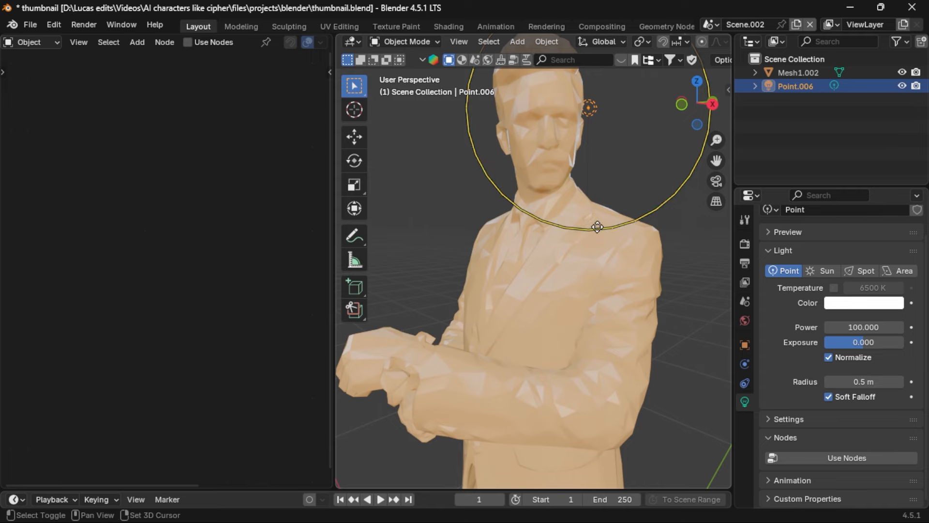
click(617, 296)
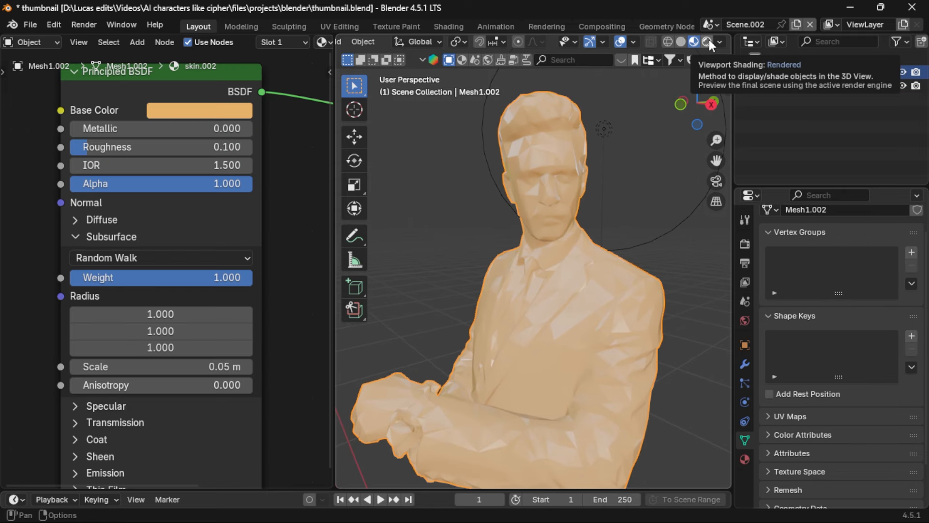
click(707, 41)
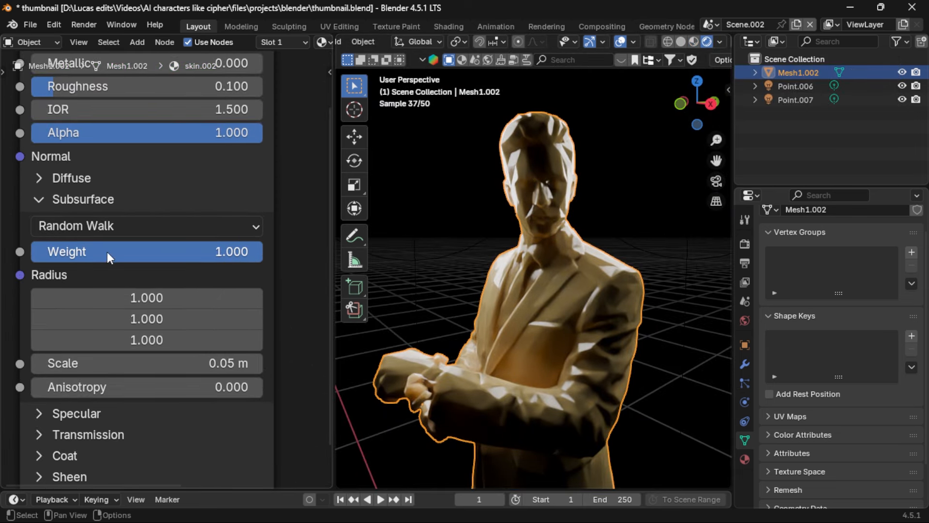
drag(204, 250, 31, 251)
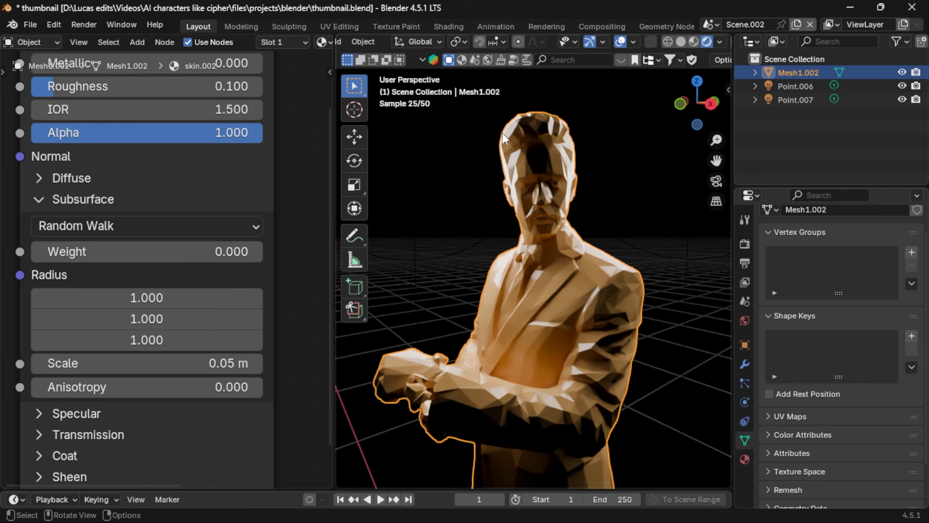
drag(129, 252, 360, 251)
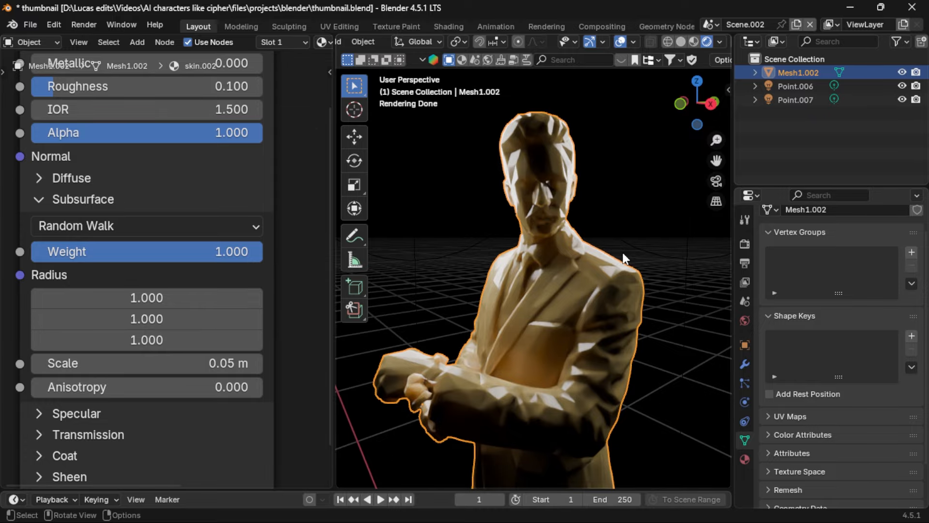
Step: Open Scene.001 in Solid shading and view it through the camera with overlays hidden
click(680, 41)
click(708, 24)
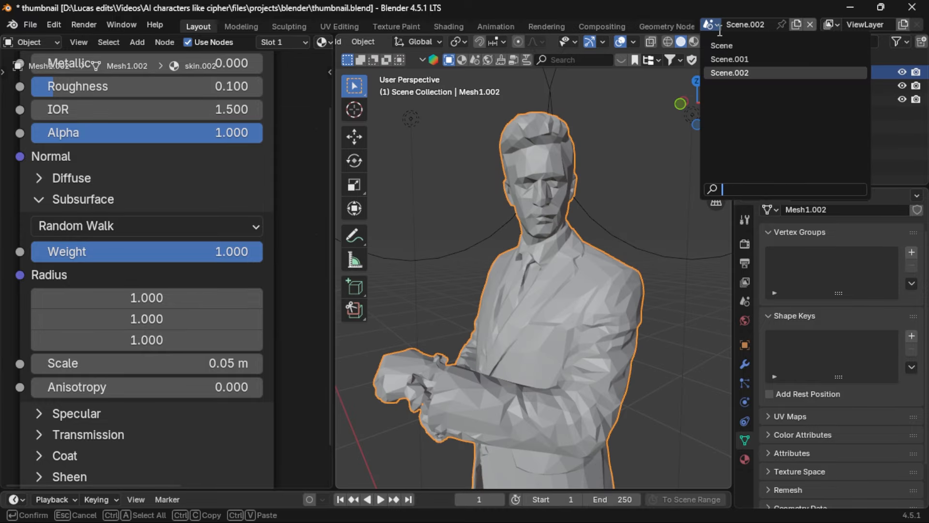
click(733, 58)
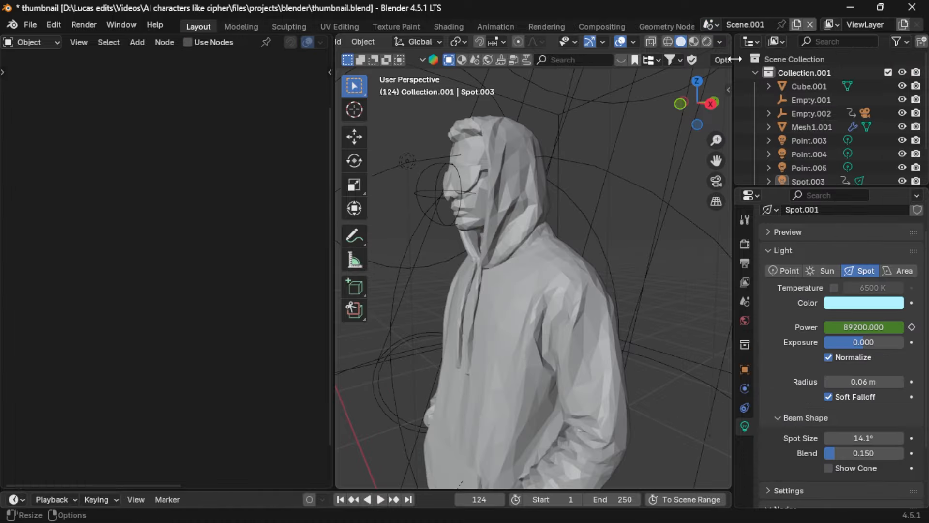
key(KP_0)
middle_drag(608, 248, 578, 237)
click(624, 41)
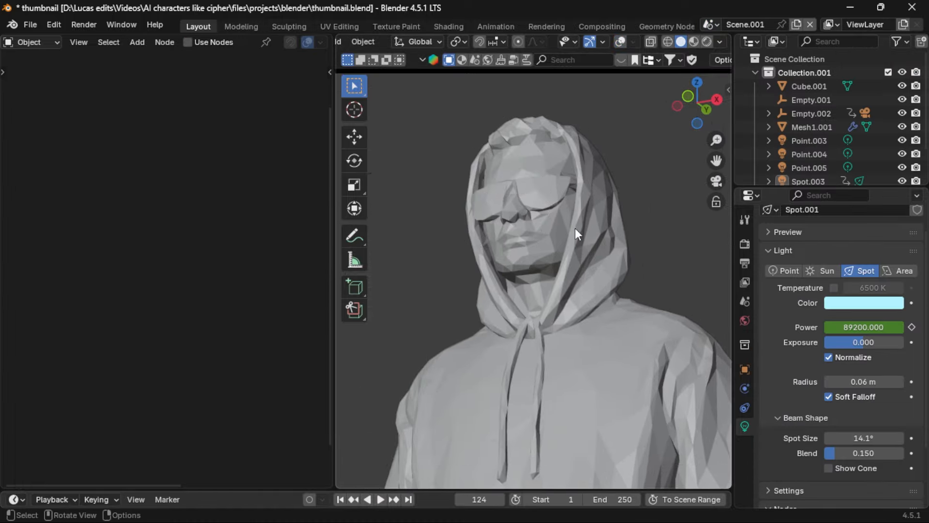
Step: Select the hooded character and examine the Principled BSDF settings of its skin material
click(575, 228)
scroll(187, 295, down, 7)
middle_drag(186, 295, 314, 339)
drag(110, 225, 239, 238)
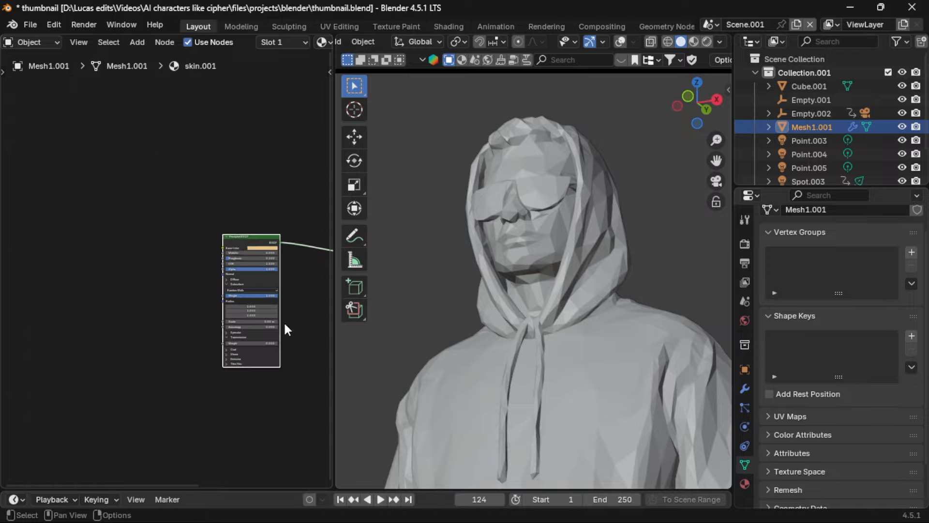
scroll(216, 302, up, 5)
middle_drag(150, 314, 18, 268)
scroll(150, 261, up, 3)
middle_drag(288, 327, 261, 331)
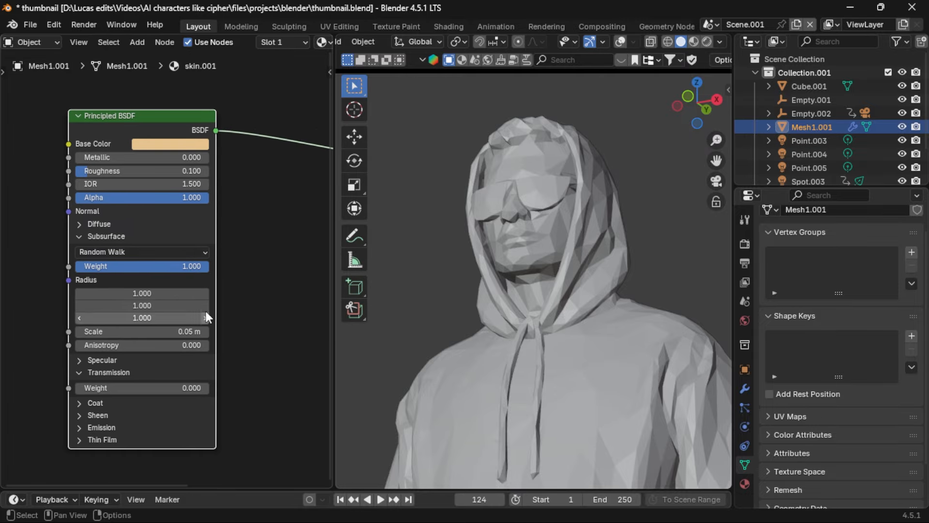
Step: Go to frame 140 and view the hooded character in Rendered shading
scroll(130, 295, up, 1)
click(340, 498)
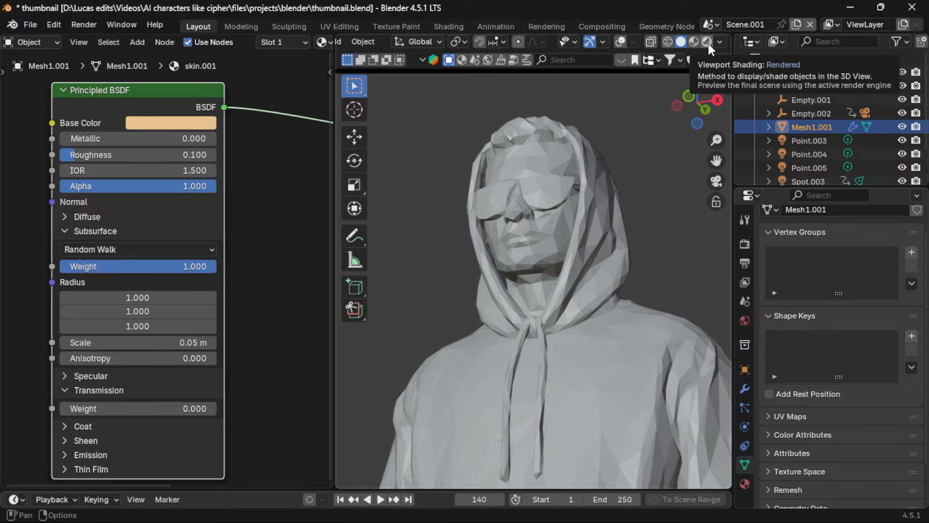
click(707, 43)
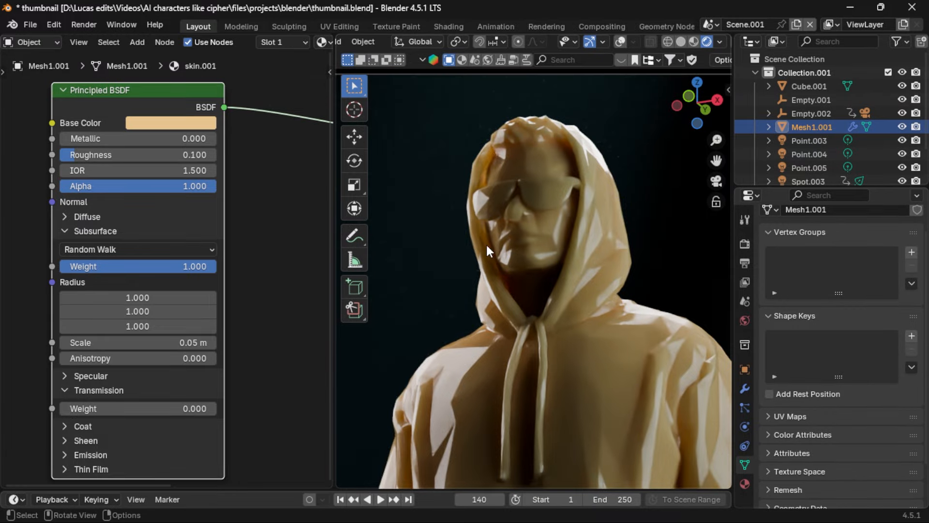
Step: Compare the hooded character's skin material at Subsurface weight 0 and 1 in both hooded character scenes
drag(194, 266, 53, 267)
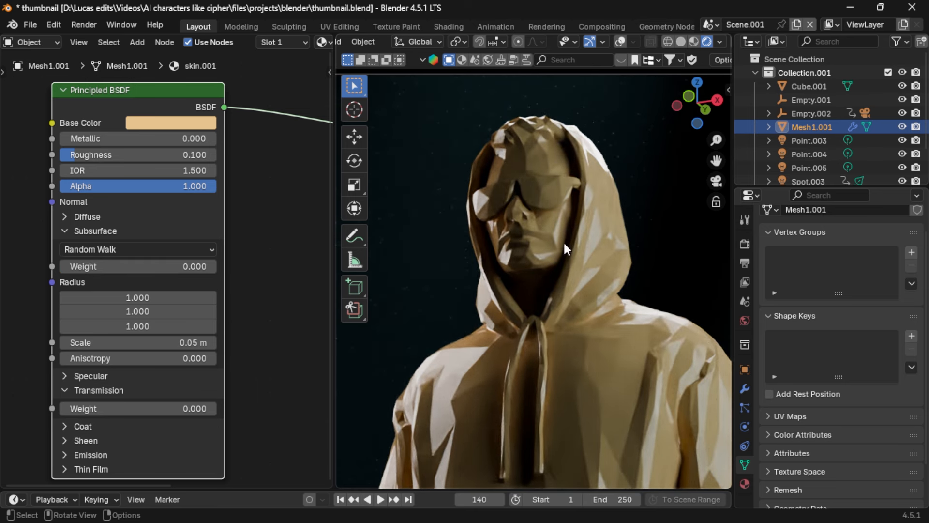
drag(111, 267, 217, 266)
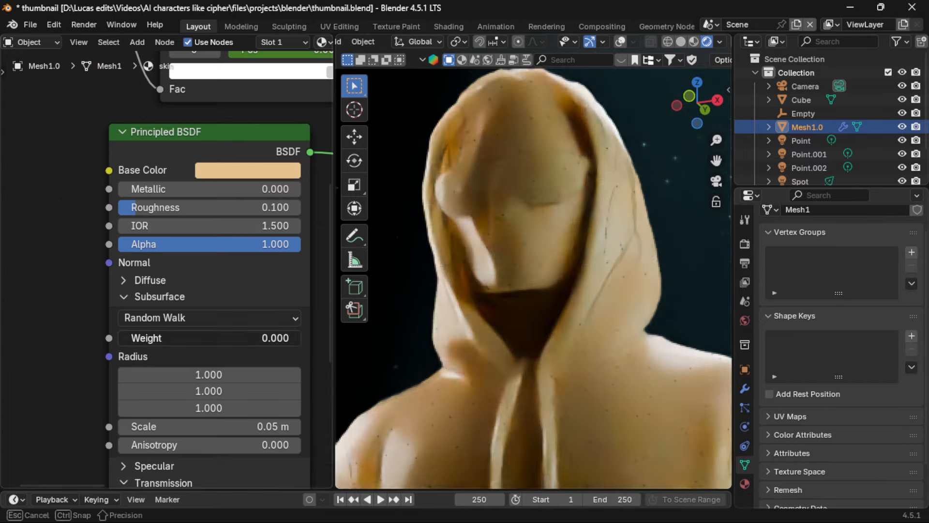
drag(204, 338, 135, 338)
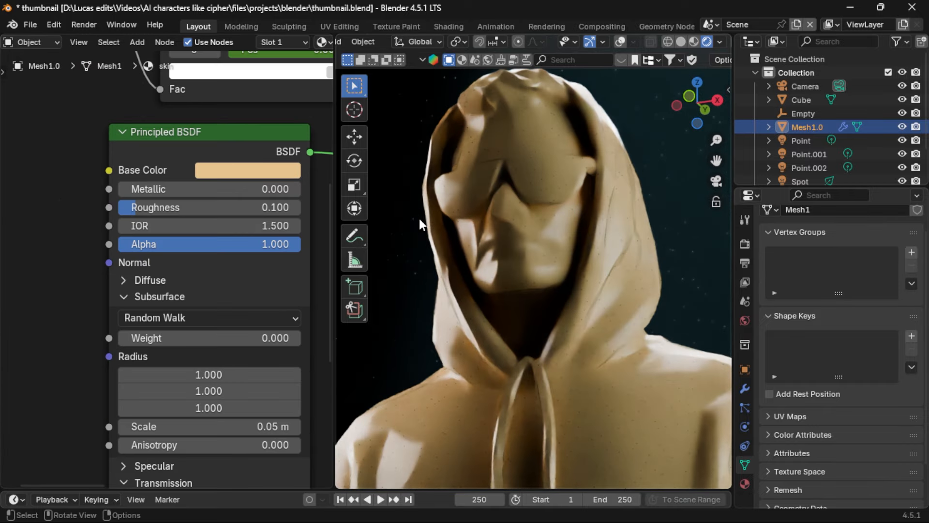
drag(150, 338, 301, 338)
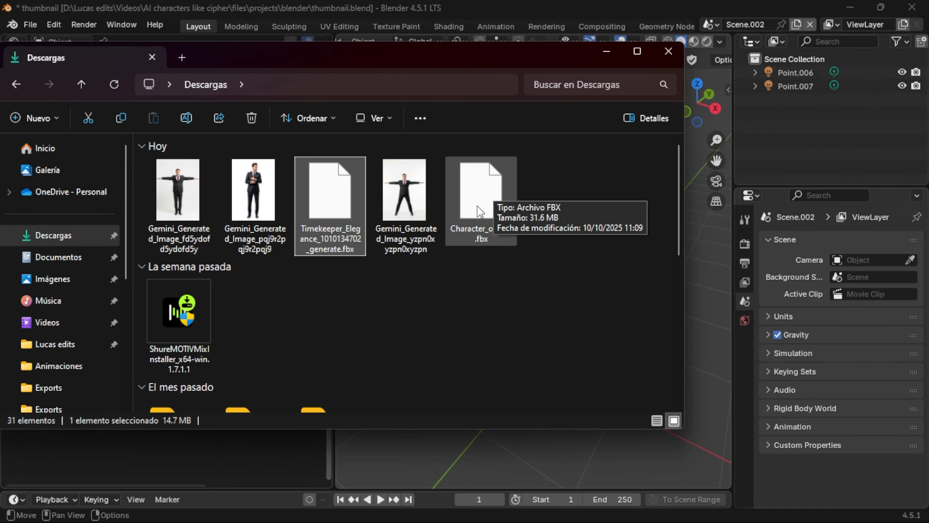
Step: Import Character_output.fbx from the Descargas folder into Scene.002 and inspect the rigged suited character
drag(479, 211, 585, 449)
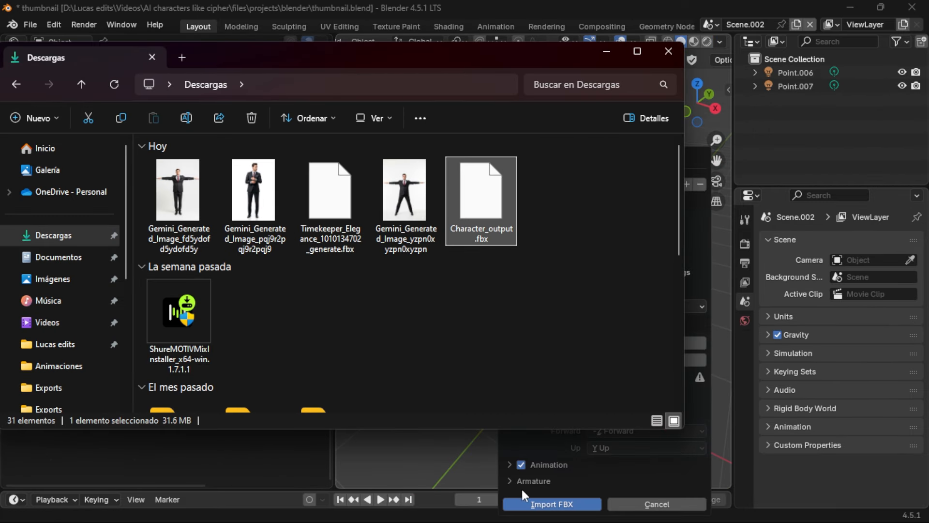
click(566, 506)
scroll(579, 224, up, 2)
middle_drag(555, 234, 588, 263)
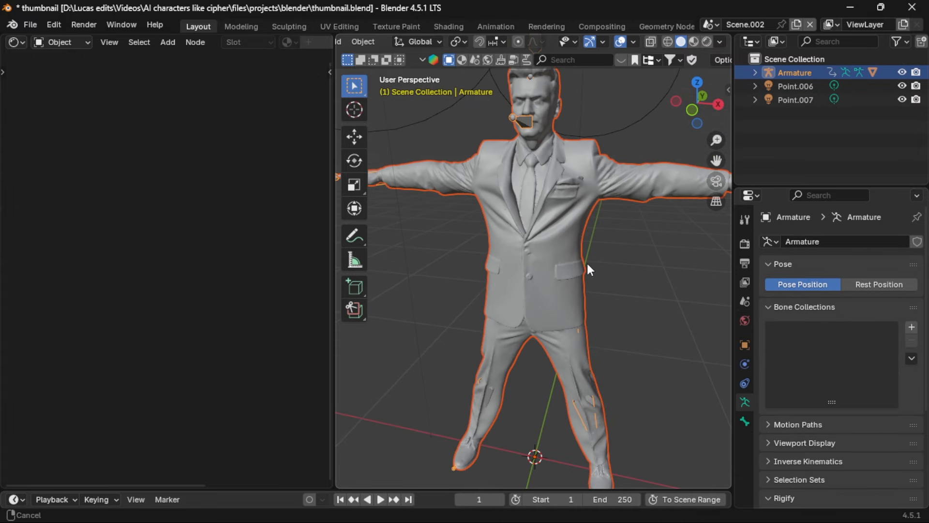
scroll(550, 175, down, 4)
Step: Put the suited character's armature in Pose Mode and turn on X-Ray to show its bones through the mesh
click(536, 172)
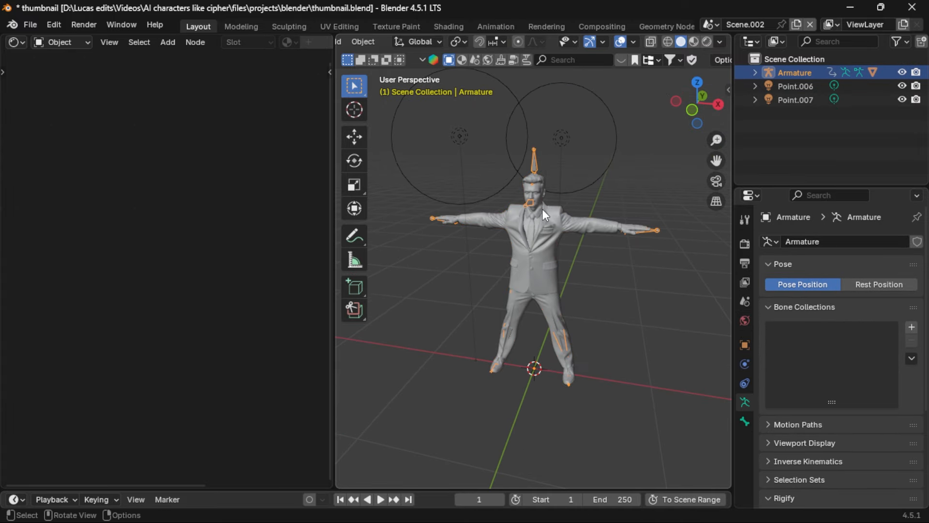
key(ctrl+Tab)
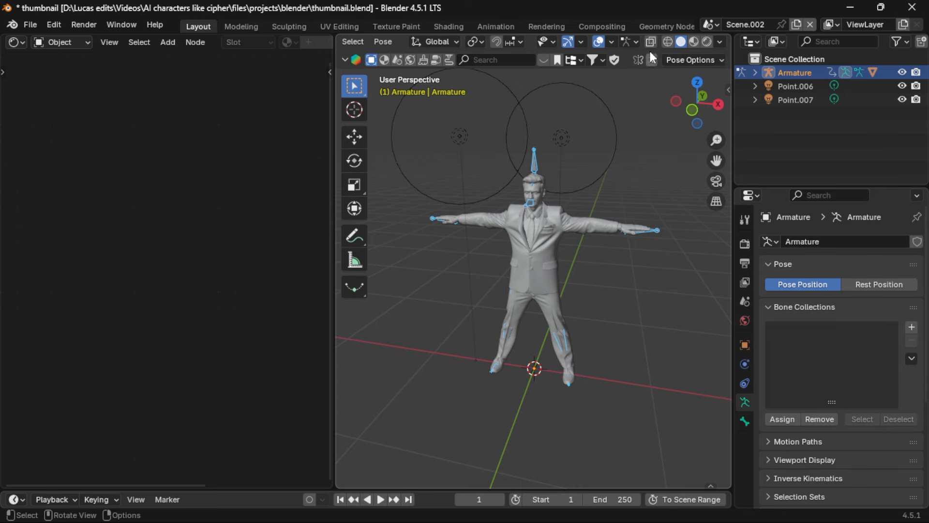
click(632, 44)
click(570, 87)
Step: Try rotating the suited character's left and right upper leg bones inward
scroll(617, 295, up, 2)
middle_drag(622, 312, 657, 285)
click(556, 327)
key(r)
click(607, 315)
click(503, 315)
key(r)
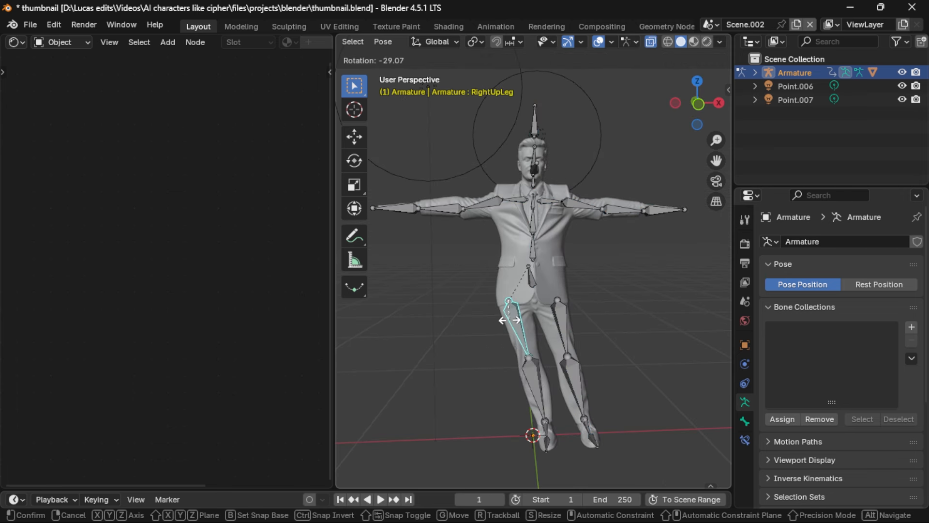
right_click(509, 319)
Step: Return to Object Mode and add a Decimate modifier to the suited character mesh char1
middle_drag(631, 274, 619, 284)
key(Tab)
key(Tab)
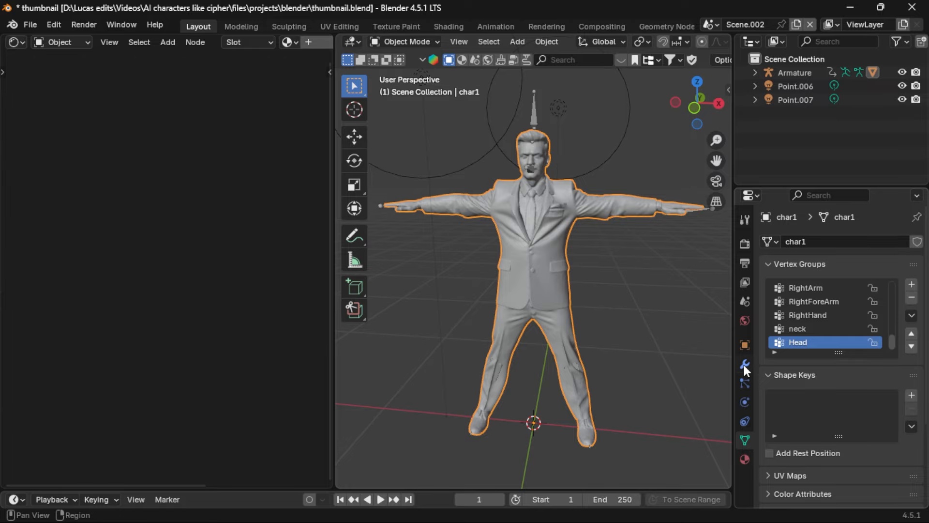
click(744, 366)
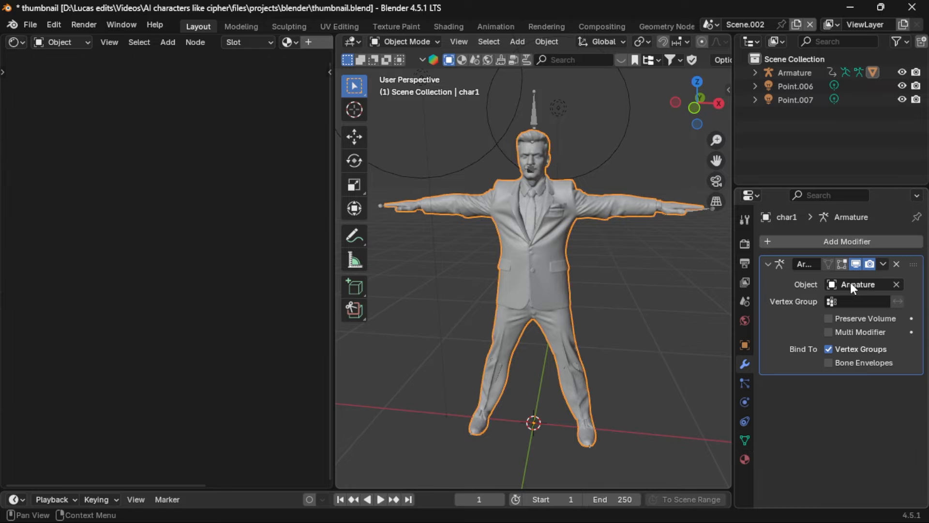
click(867, 240)
click(866, 240)
text(deci)
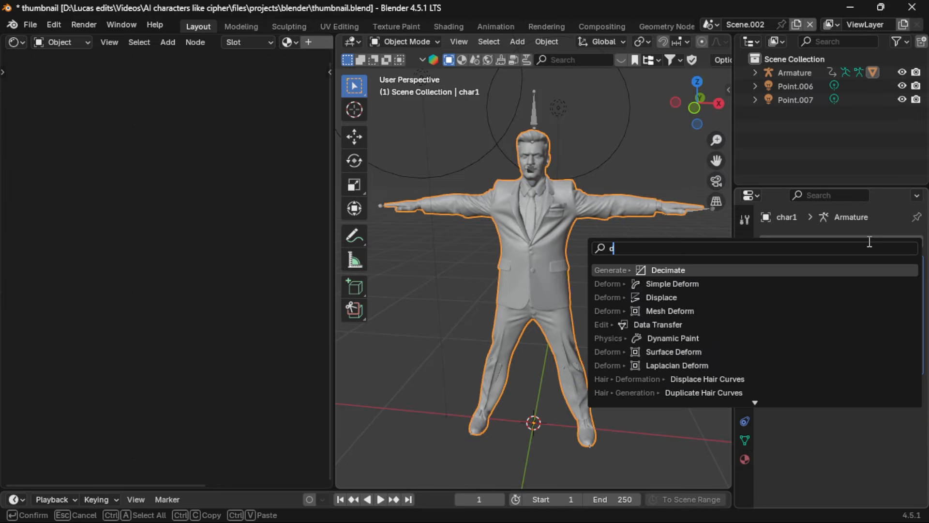
key(Return)
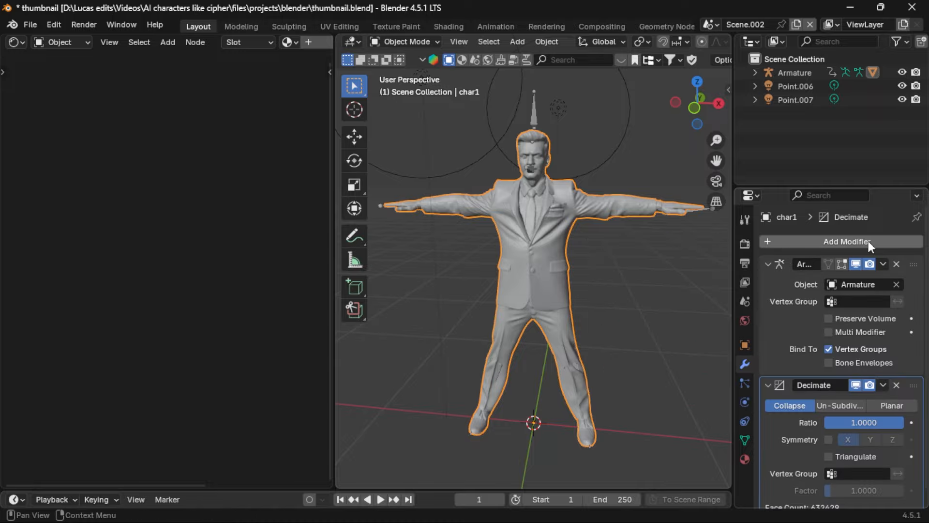
Step: Set the Decimate ratio to 0.025 and shade the suited character flat
click(870, 420)
key(BackSpace)
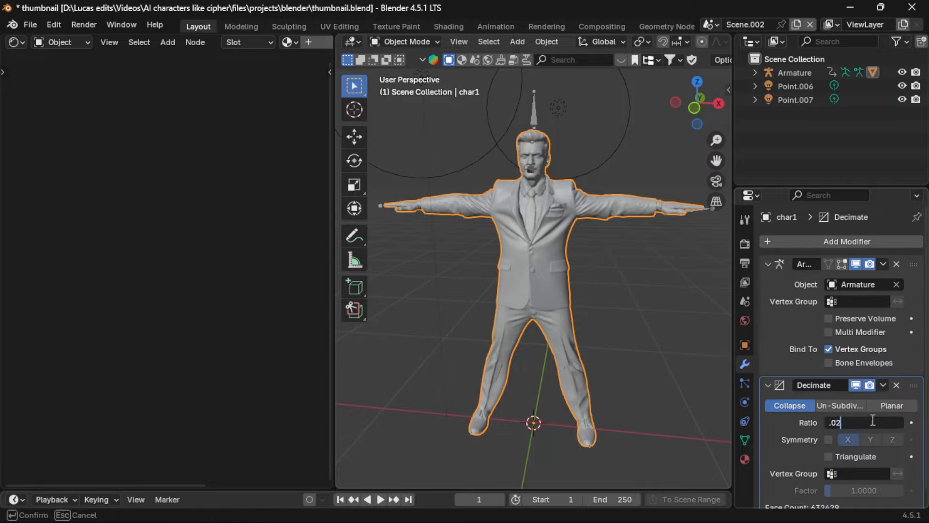
text(.025)
key(Return)
right_click(472, 236)
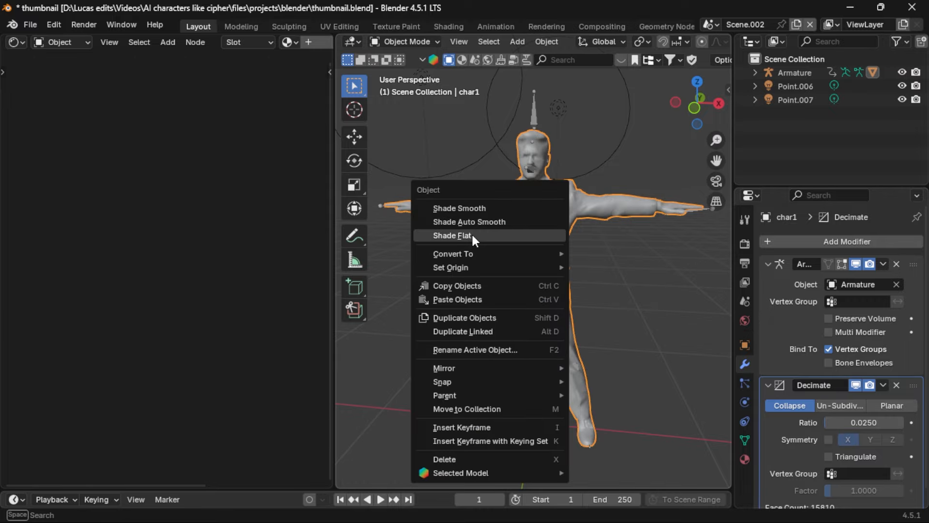
click(459, 235)
Step: Apply the Decimate modifier on the suited character mesh
click(883, 386)
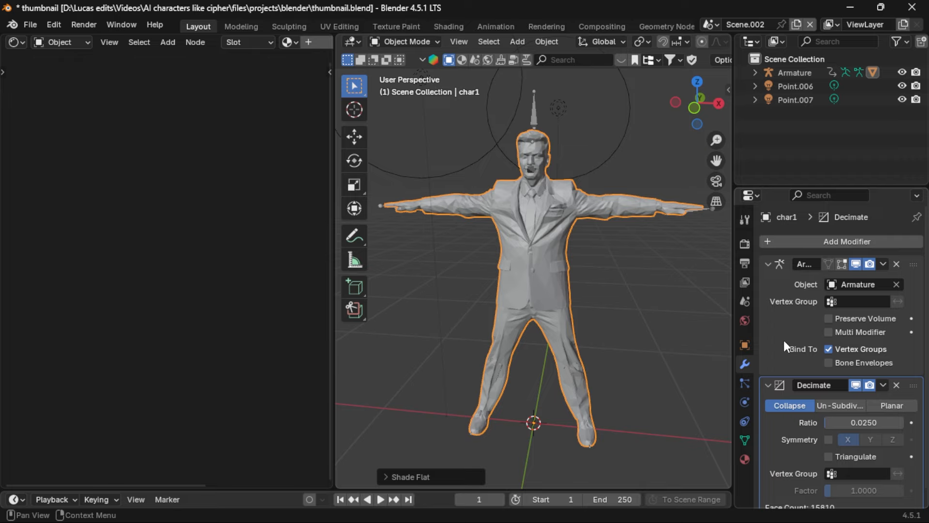
click(883, 385)
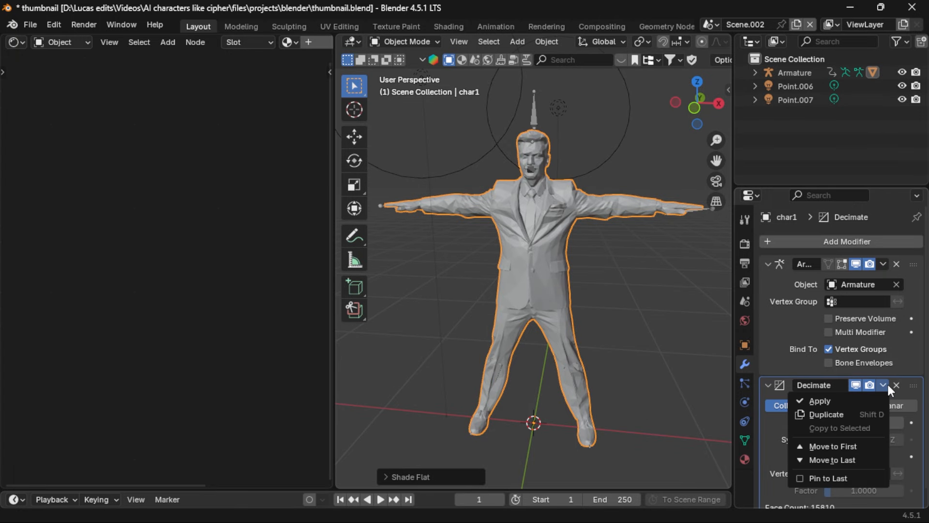
click(841, 399)
Step: Rotate the suited character's left and right upper arm bones in Pose Mode so both arms hang at the sides
click(576, 216)
key(r)
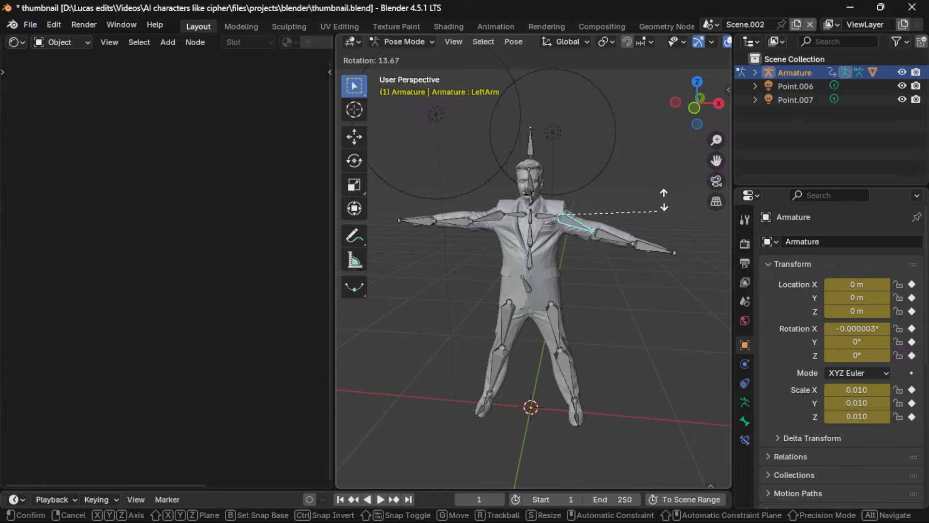
right_click(663, 198)
click(611, 227)
middle_drag(612, 228, 709, 182)
click(512, 325)
key(r)
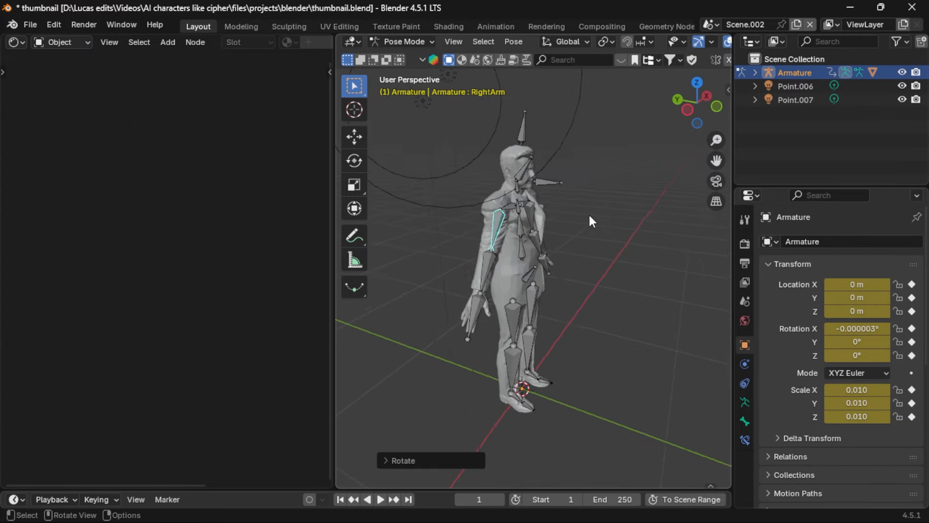
scroll(591, 220, up, 3)
middle_drag(556, 196, 602, 281)
scroll(600, 290, down, 5)
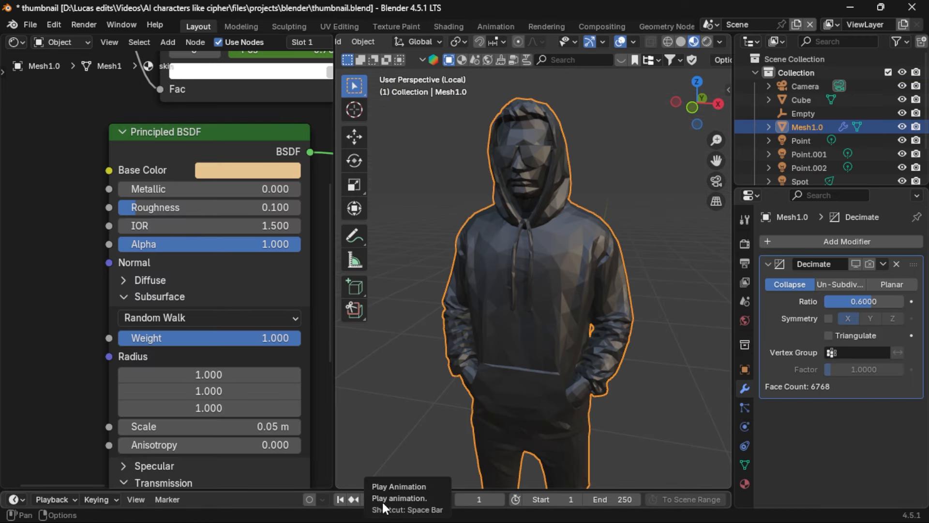
Step: Enlarge the timeline in the hooded character's scene and scrub the animation forward from frame 1
drag(417, 488, 417, 350)
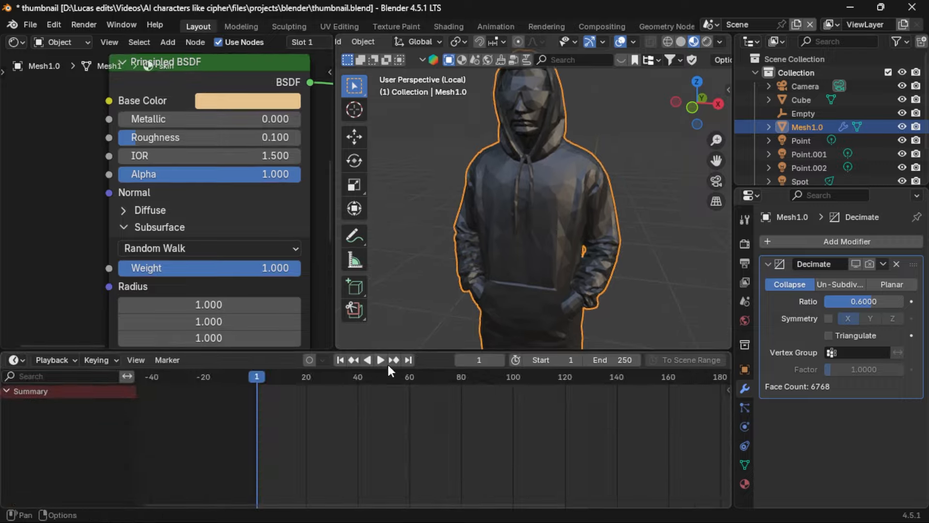
click(377, 361)
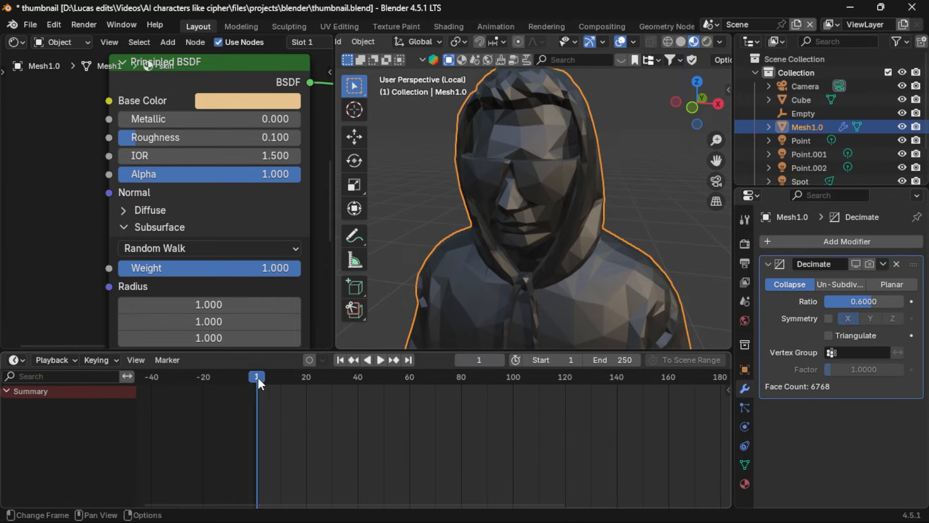
mouse_move(258, 379)
mouse_down()
mouse_move(435, 376)
mouse_move(378, 370)
mouse_up()
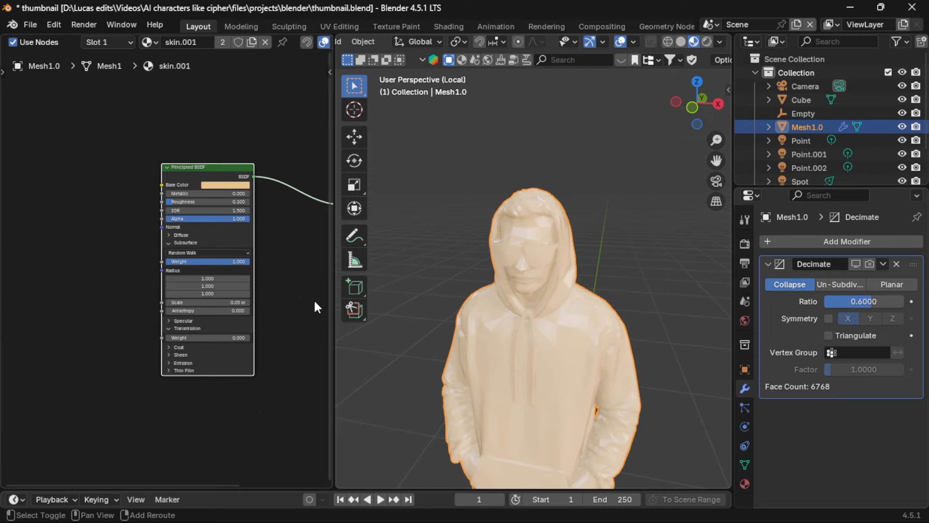
Step: Duplicate the Principled BSDF in skin.001 and connect the copy to the Material Output's Surface
middle_drag(295, 312, 247, 327)
drag(154, 183, 143, 263)
scroll(261, 302, down, 3)
middle_drag(252, 309, 239, 327)
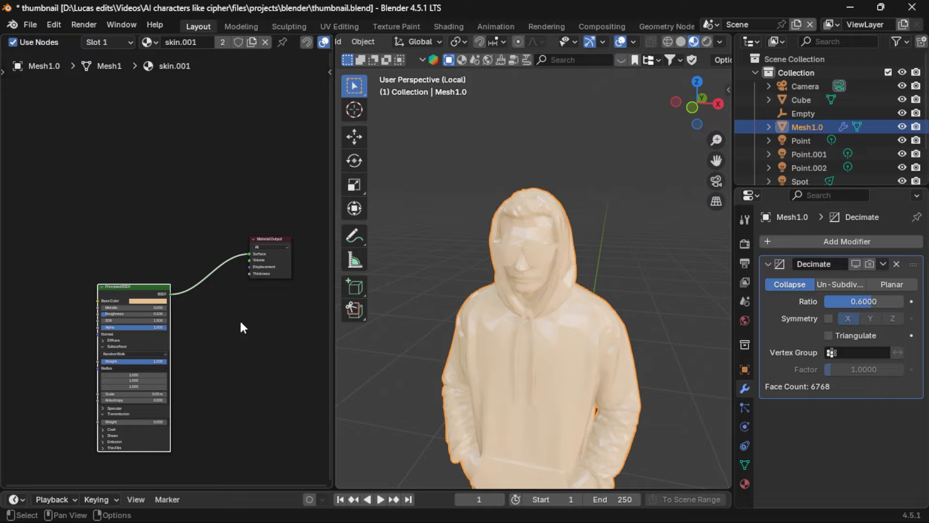
key(shift+d)
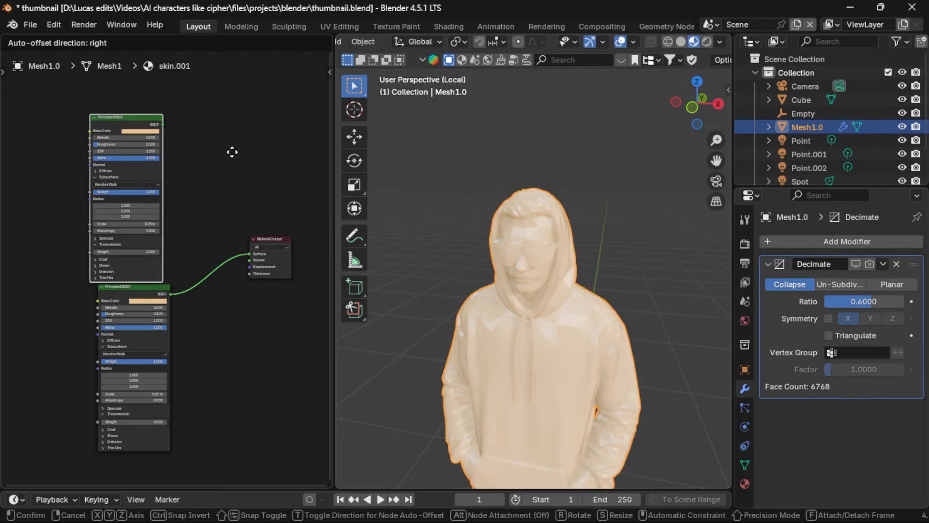
click(239, 152)
drag(168, 118, 261, 256)
Step: Give the duplicated Principled BSDF a desaturated near-black base color and a Roughness of 0.5
scroll(218, 195, up, 5)
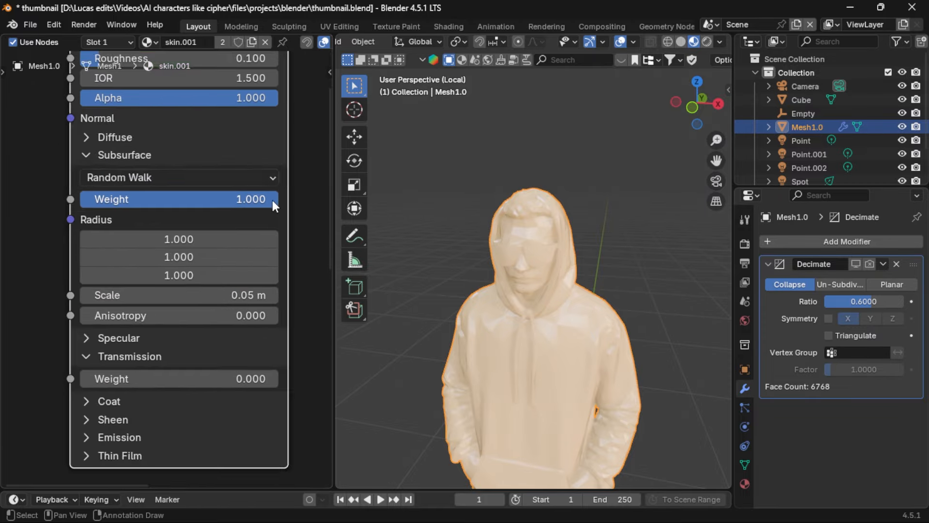
middle_drag(273, 206, 284, 295)
click(215, 195)
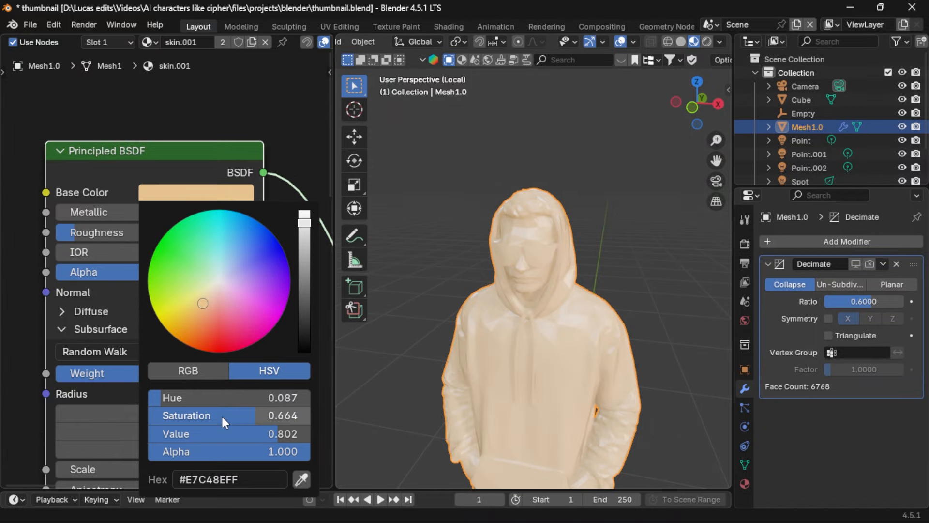
drag(222, 416, 113, 416)
drag(305, 237, 304, 323)
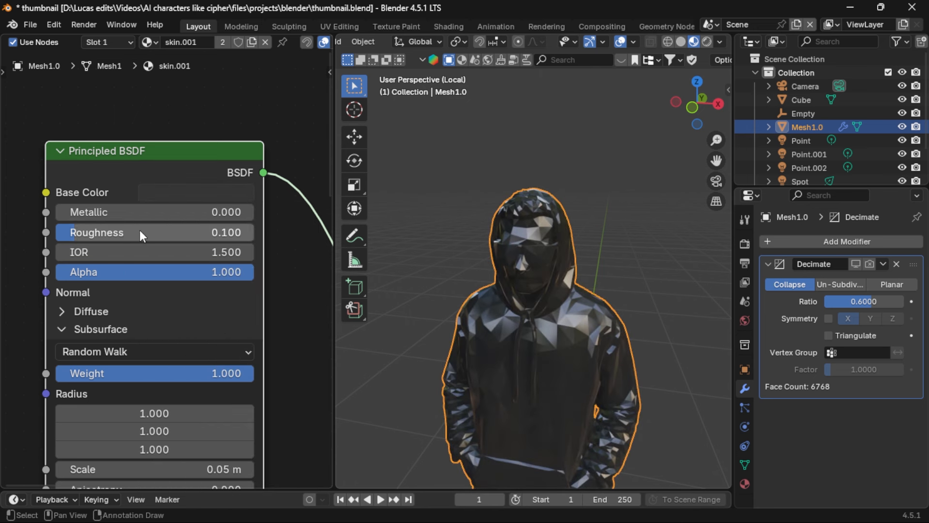
click(141, 233)
text(.5)
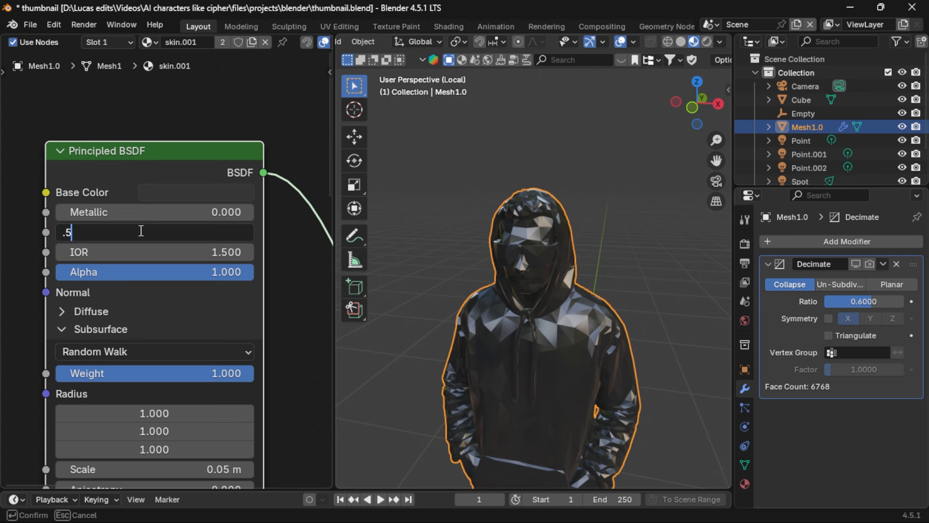
key(Return)
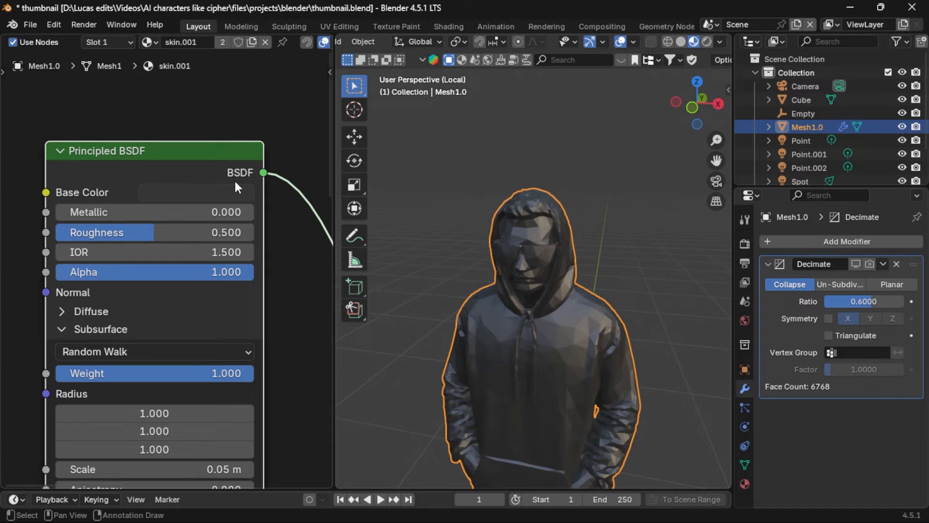
Step: Darken the duplicated shader's base color slightly further and set its Subsurface weight to 0
click(242, 193)
drag(301, 319, 303, 327)
scroll(31, 359, down, 2)
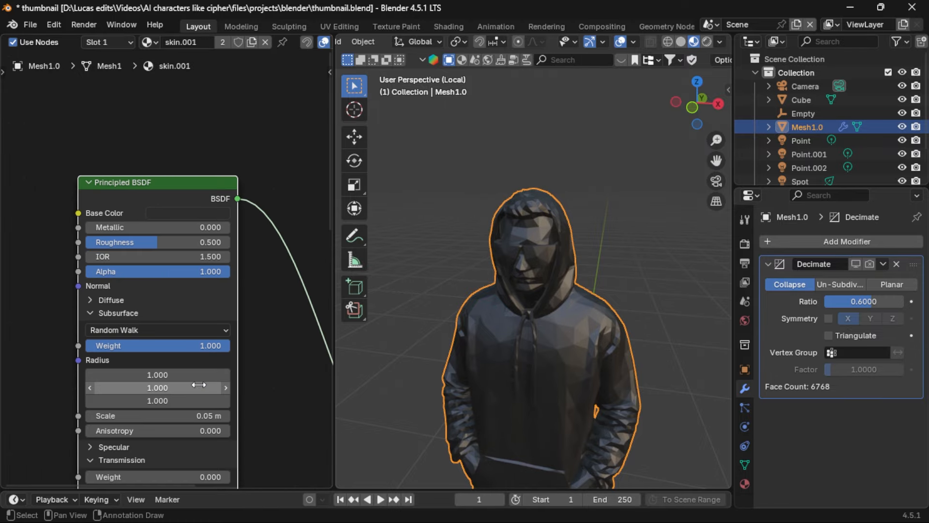
drag(190, 344, 237, 278)
Step: Insert a Mix Shader on the link between the skin-coloured Principled BSDF and the Material Output
scroll(262, 365, down, 2)
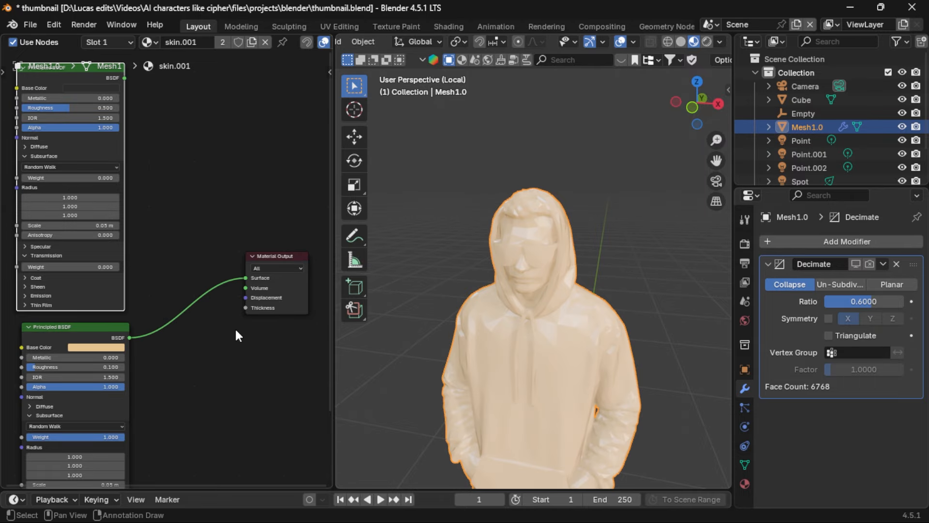
key(shift+a)
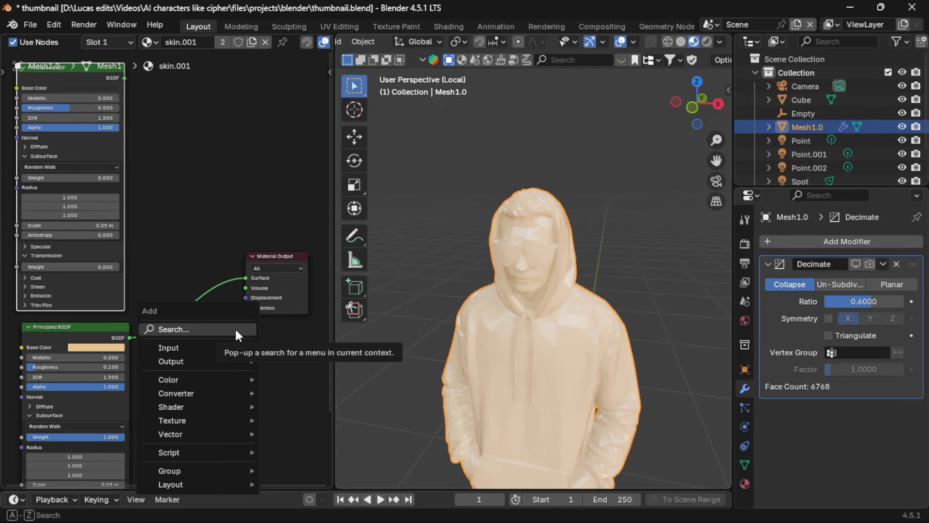
text(mix)
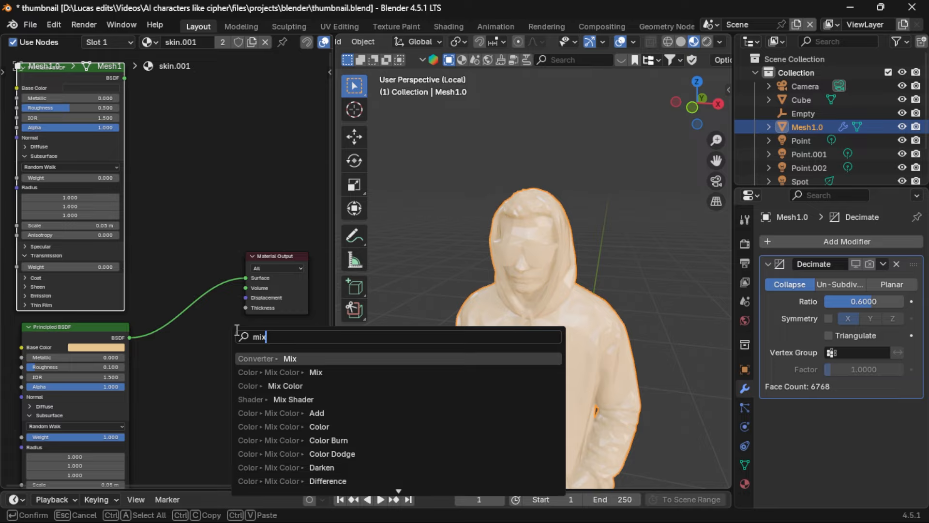
click(338, 398)
click(183, 286)
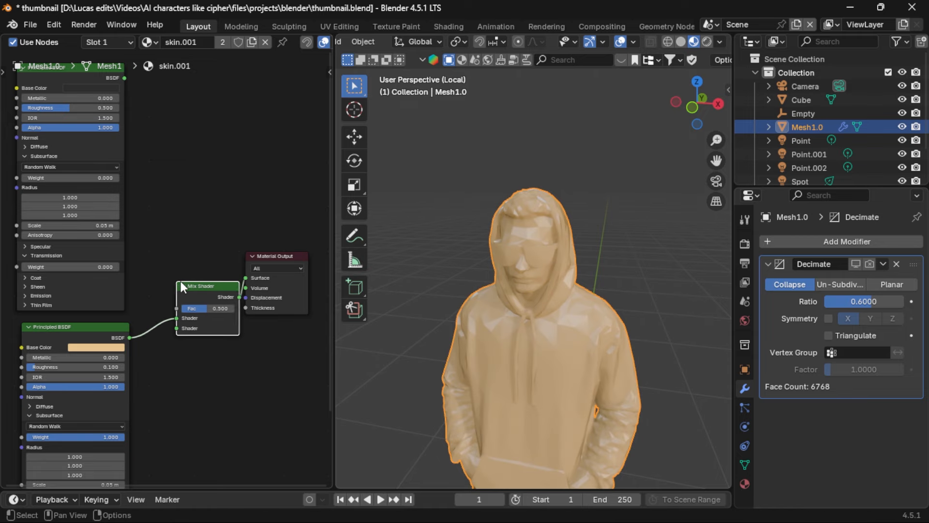
Step: Place the skin-coloured Principled BSDF above the dark one and connect the dark shader to the Mix Shader's second Shader input
scroll(291, 351, down, 5)
drag(97, 136, 201, 377)
drag(77, 302, 89, 171)
drag(89, 170, 99, 141)
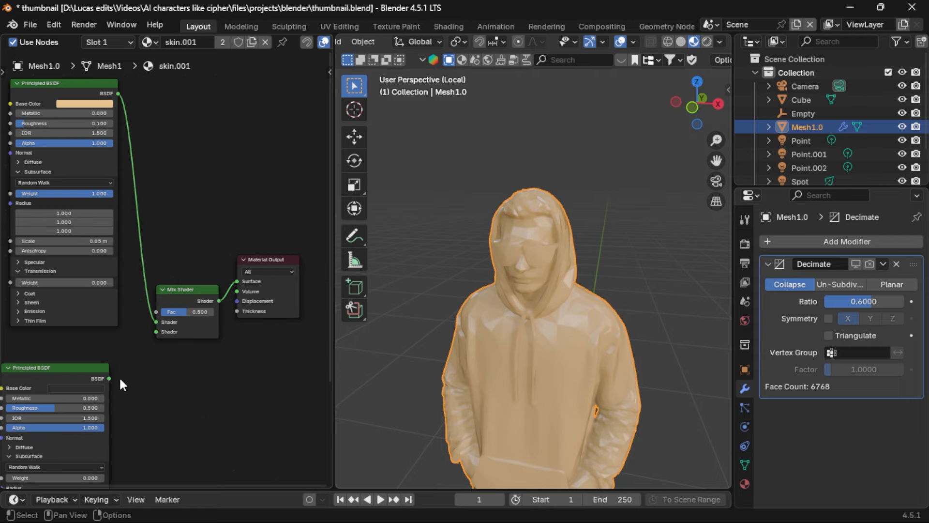
drag(110, 379, 153, 334)
scroll(244, 340, down, 3)
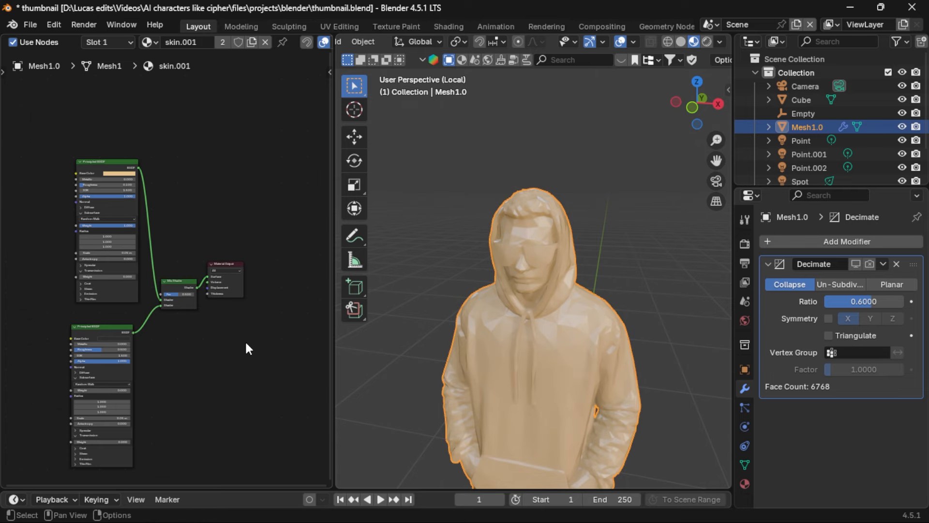
Step: Move the Mix Shader and Material Output away from the two shaders and set the mix Fac to 0
scroll(223, 268, down, 2)
middle_drag(223, 269, 203, 334)
drag(205, 334, 216, 235)
scroll(252, 294, up, 5)
middle_drag(280, 255, 235, 310)
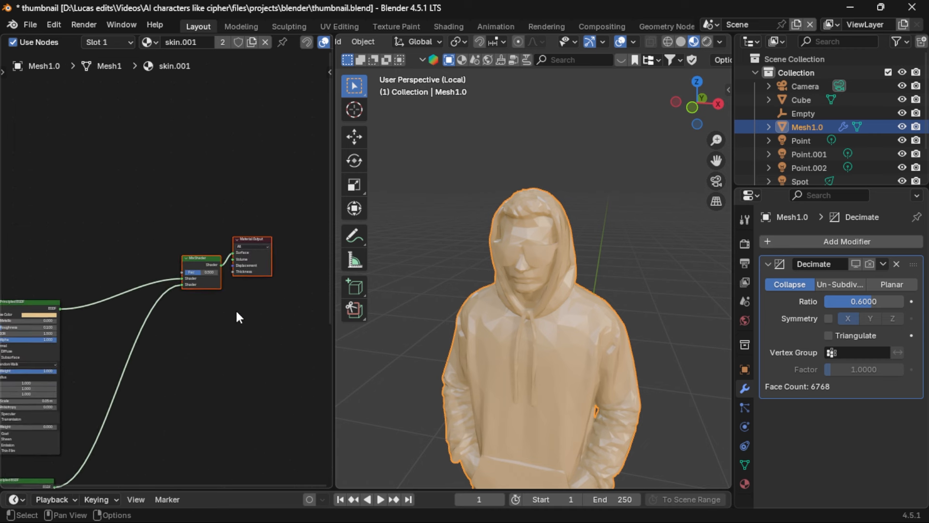
scroll(237, 310, up, 9)
middle_drag(288, 336, 188, 350)
drag(190, 285, 119, 285)
scroll(178, 379, down, 2)
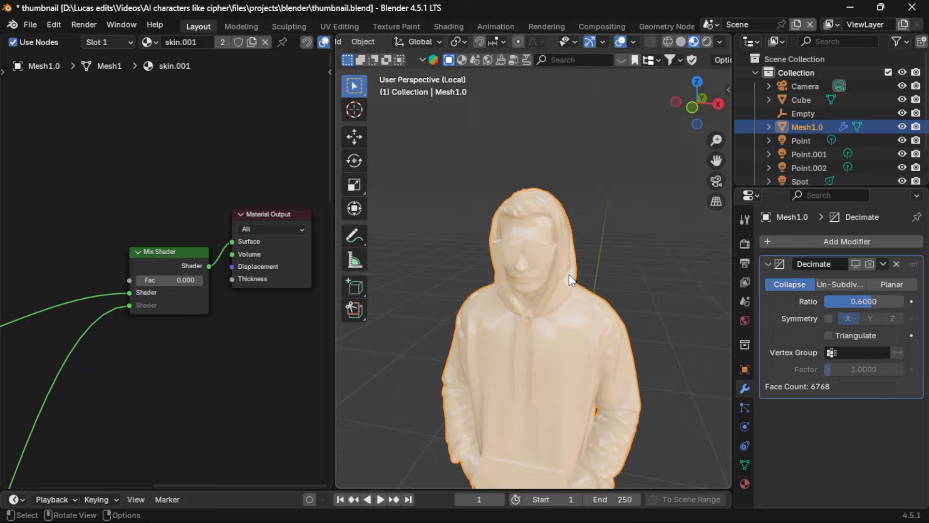
Step: Add a Noise Texture node above the skin-coloured Principled BSDF
scroll(179, 291, down, 3)
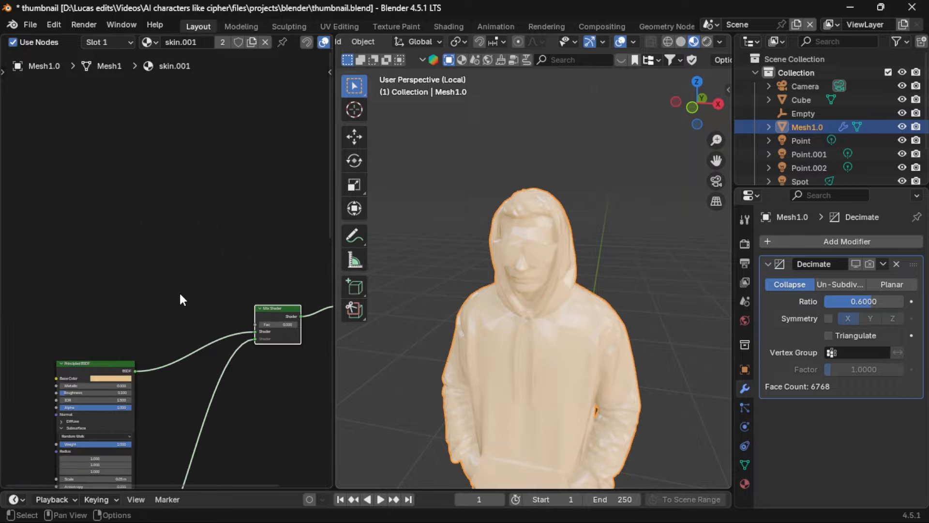
key(shift+a)
text(noi)
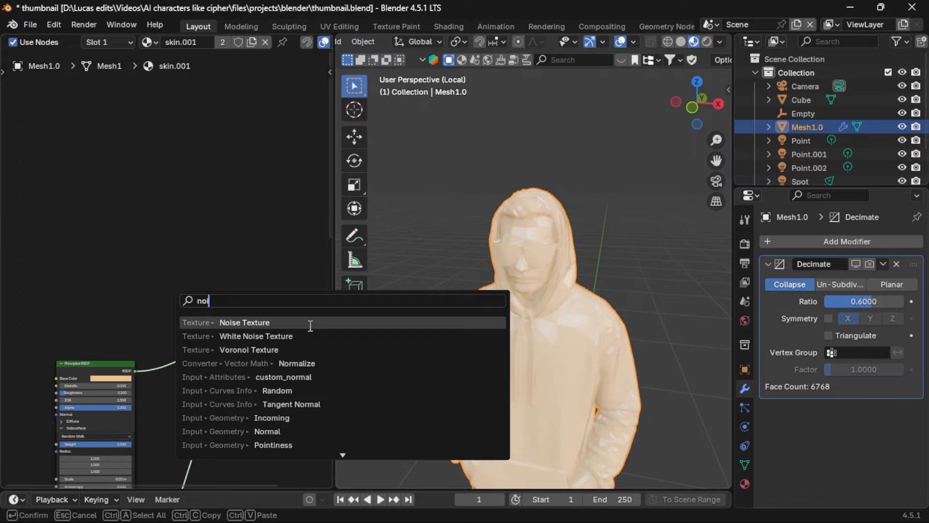
key(Return)
click(98, 206)
scroll(99, 206, up, 2)
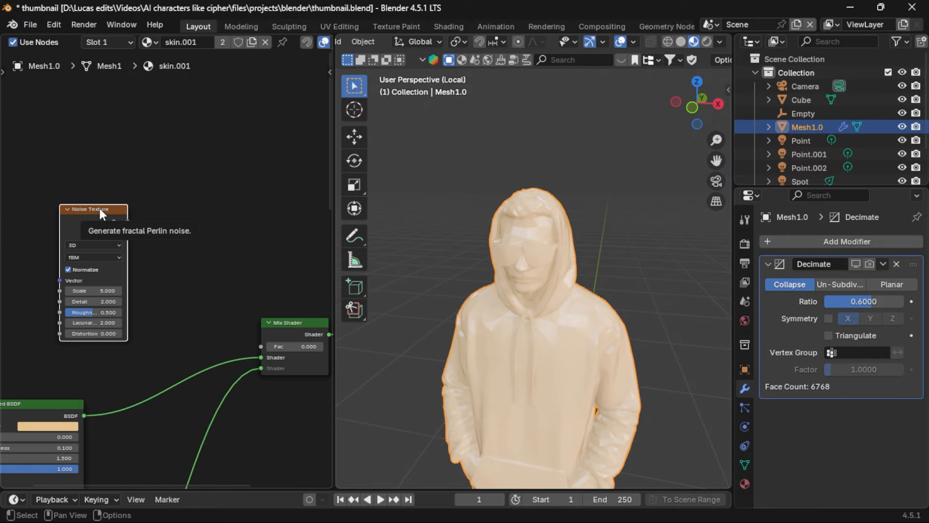
Step: Add a Color Ramp, feed it the Noise Texture's Color, and connect the ramp's Color to the Mix Shader's Fac
key(shift+a)
text(l)
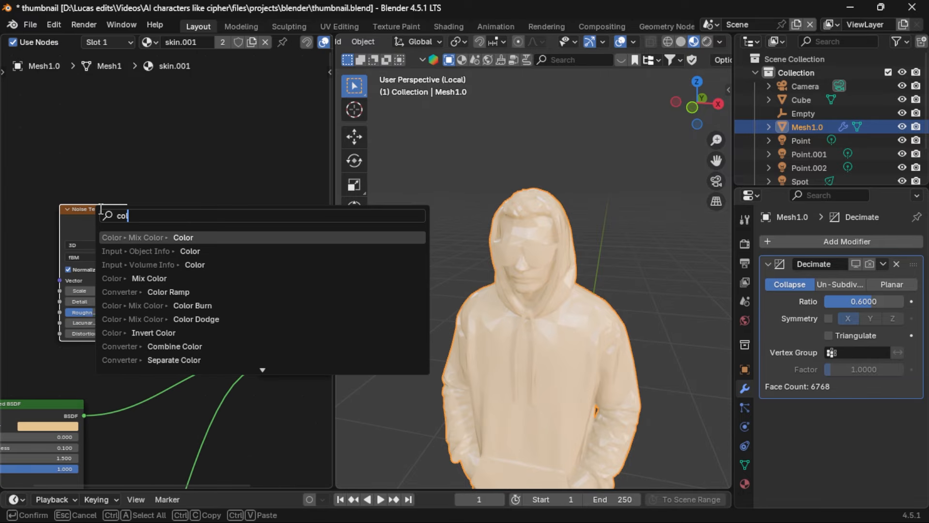
click(213, 292)
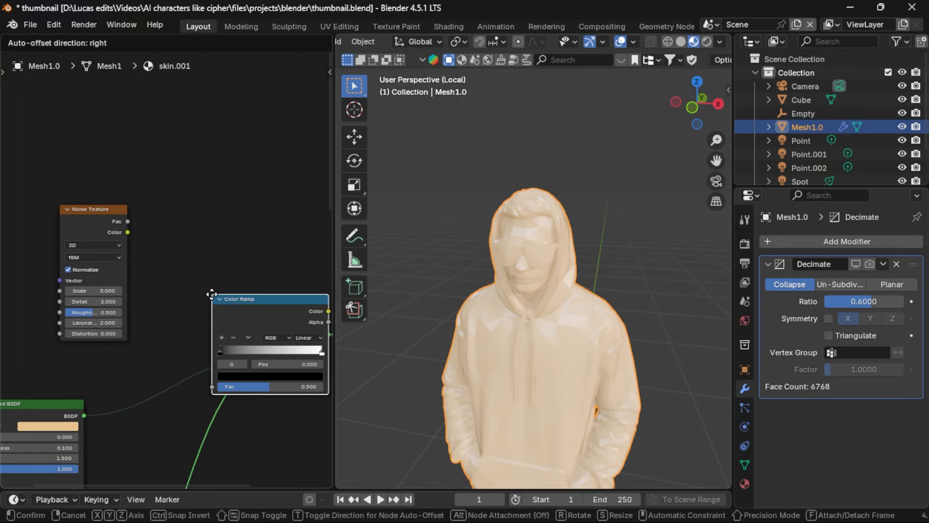
click(193, 213)
drag(102, 198, 140, 294)
mouse_move(222, 216)
mouse_down()
mouse_move(212, 214)
mouse_move(248, 233)
mouse_move(257, 341)
mouse_up()
Step: Bring the Color Ramp's stops close together near the middle, with the black stop at position 0.477
scroll(210, 319, up, 3)
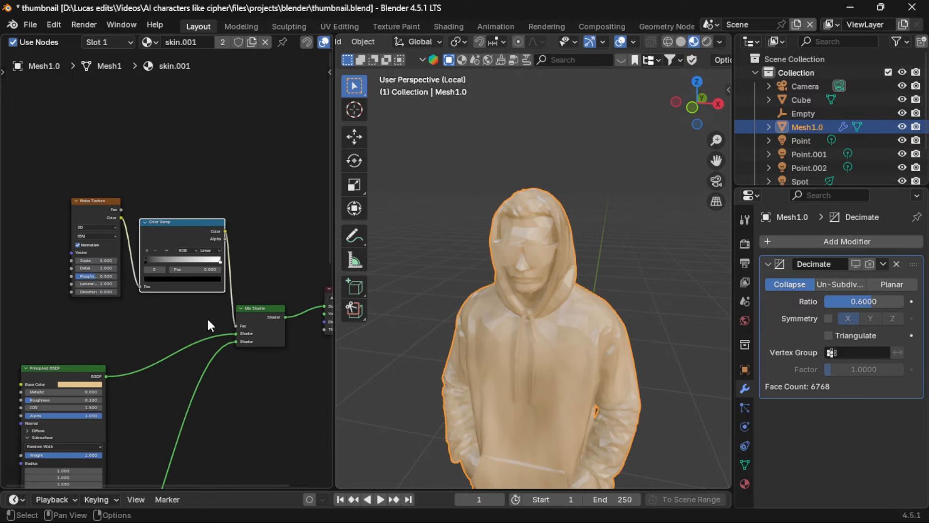
drag(260, 250, 197, 249)
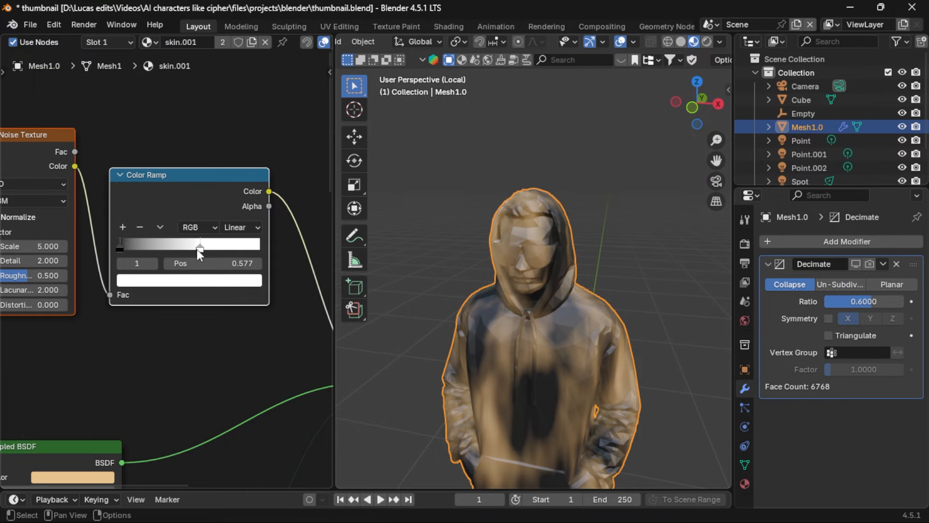
mouse_move(121, 247)
mouse_down()
mouse_move(212, 242)
mouse_move(189, 244)
mouse_up()
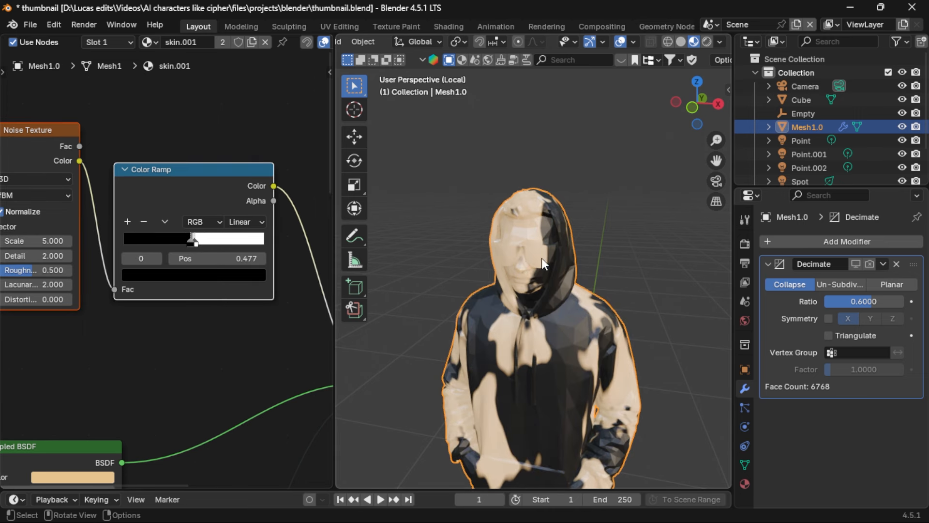
Step: Set the Noise Texture's Scale to 2.2, Detail to 0.5, Roughness to 0.033, and Lacunarity and Distortion to 0
middle_drag(114, 303, 185, 308)
mouse_move(104, 246)
mouse_down()
mouse_move(182, 245)
mouse_move(62, 245)
mouse_up()
scroll(156, 280, up, 2)
drag(116, 265, 164, 237)
drag(75, 278, 20, 278)
mouse_move(77, 304)
mouse_down()
mouse_move(44, 303)
mouse_move(77, 321)
mouse_up()
click(98, 324)
click(180, 372)
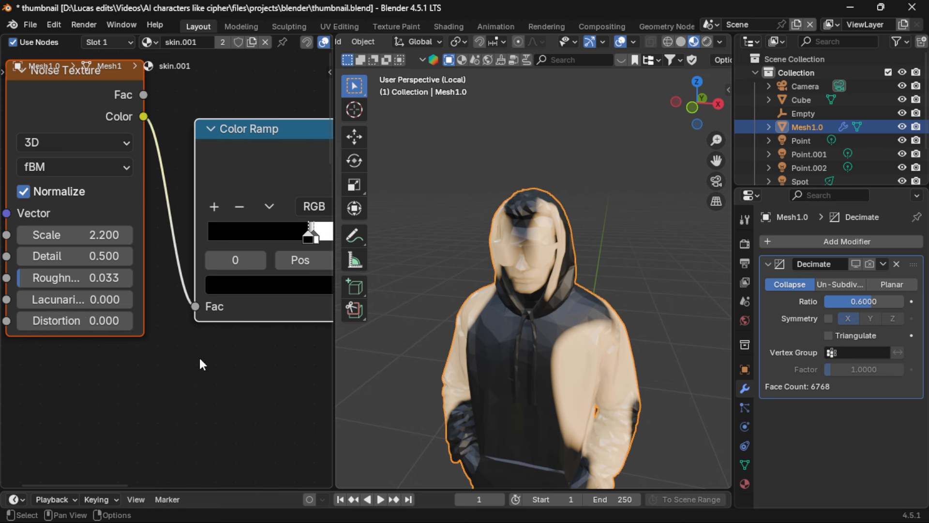
Step: Move the Color Ramp's black stop to position 0 and its white stop to 0.005
scroll(198, 356, down, 2)
scroll(251, 312, up, 2)
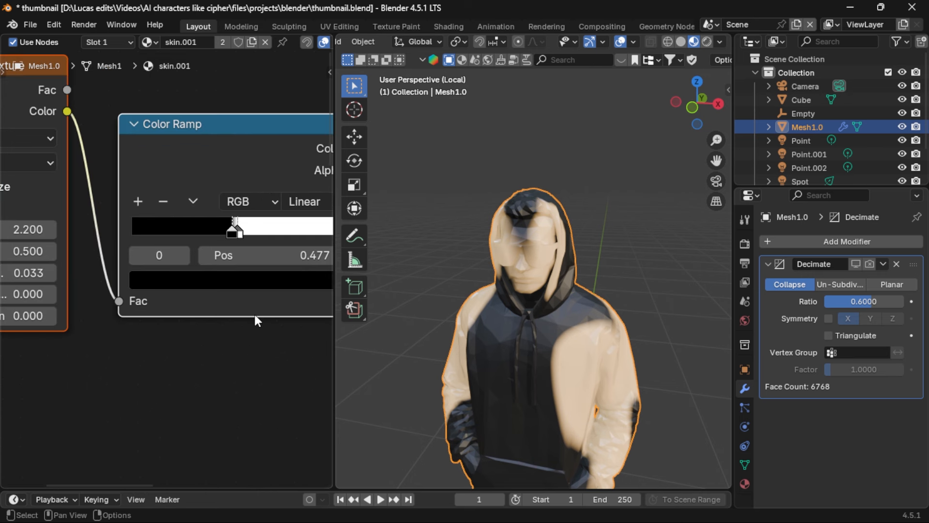
scroll(251, 312, down, 1)
drag(211, 241, 119, 239)
drag(219, 245, 191, 243)
drag(190, 241, 112, 242)
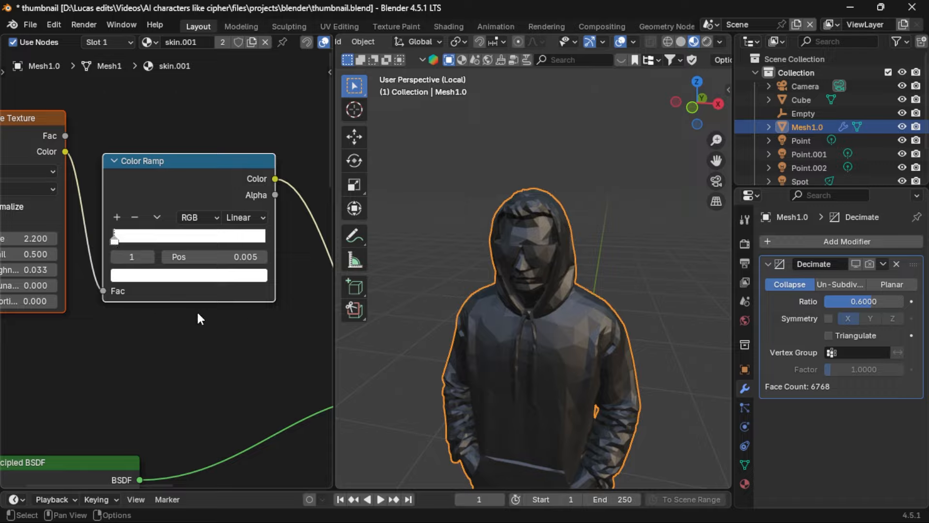
Step: Enlarge the timeline and keyframe the white stop's position of 0.005 at frame 1
click(185, 164)
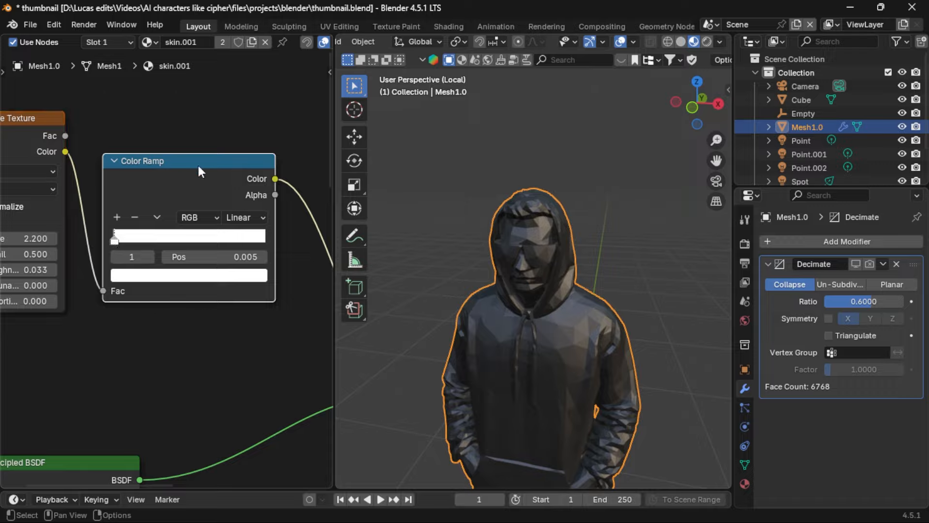
drag(443, 487, 426, 348)
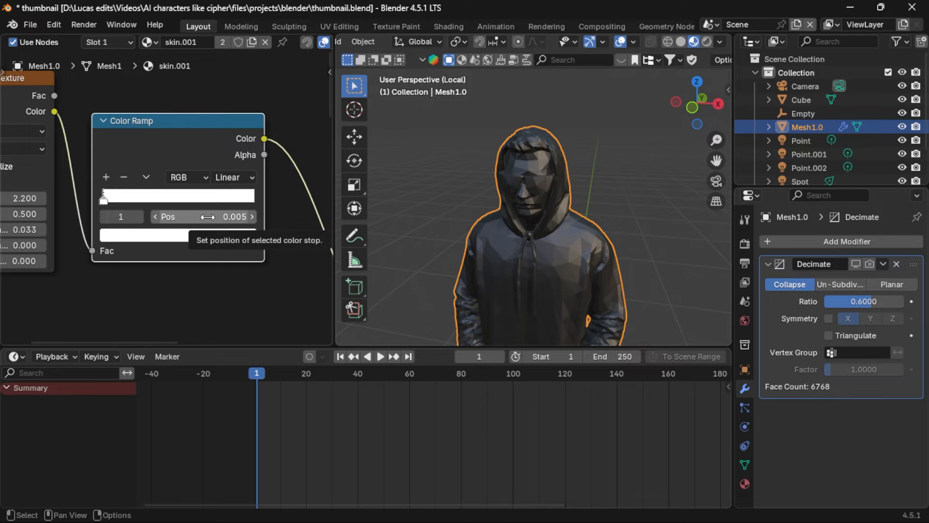
key(i)
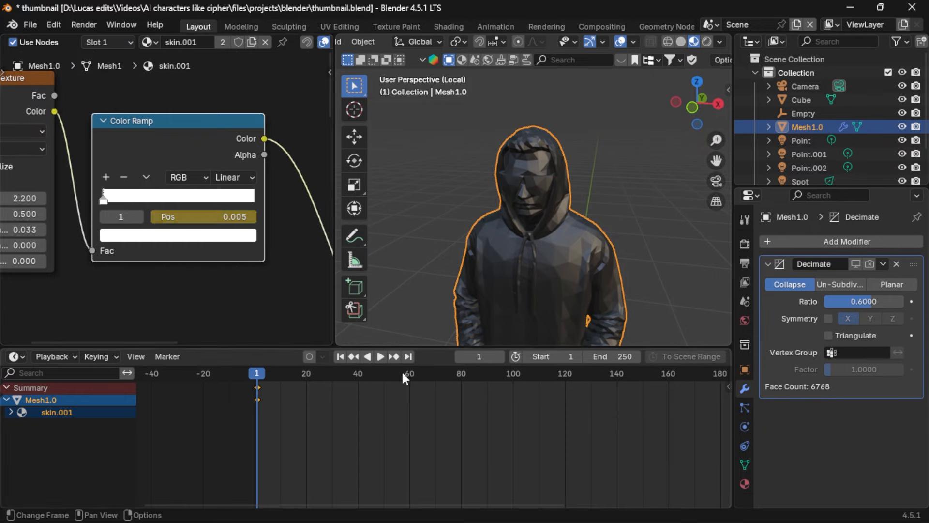
Step: Set the white stop's position to 1.000 at frame 60 and keyframe it
drag(407, 374, 411, 379)
drag(185, 217, 250, 217)
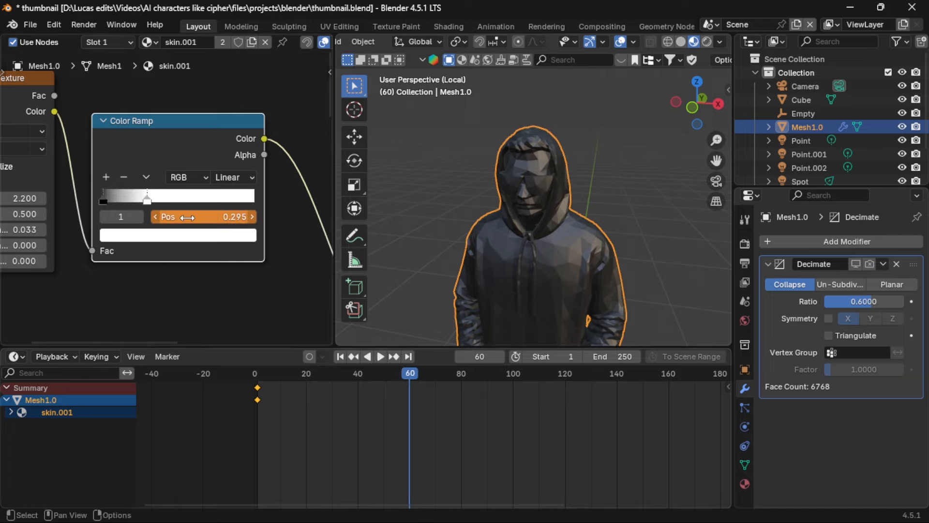
drag(185, 217, 205, 218)
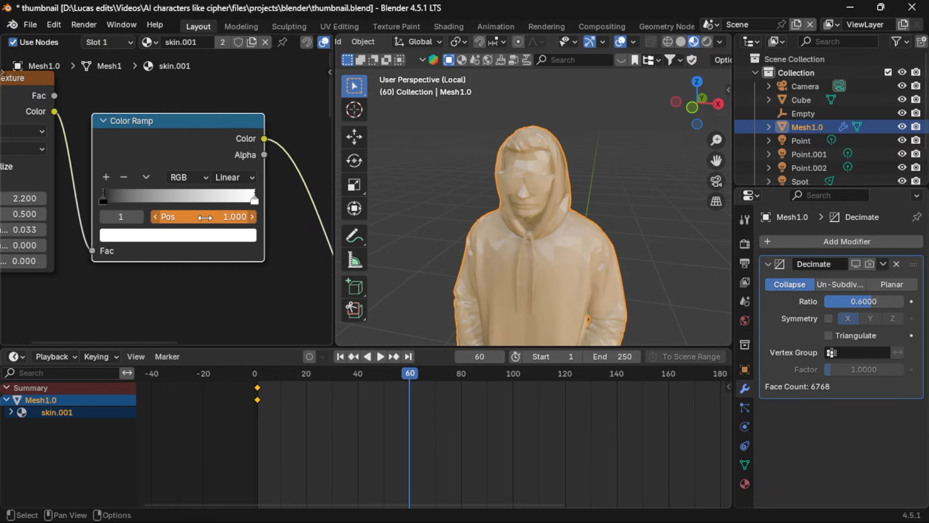
key(i)
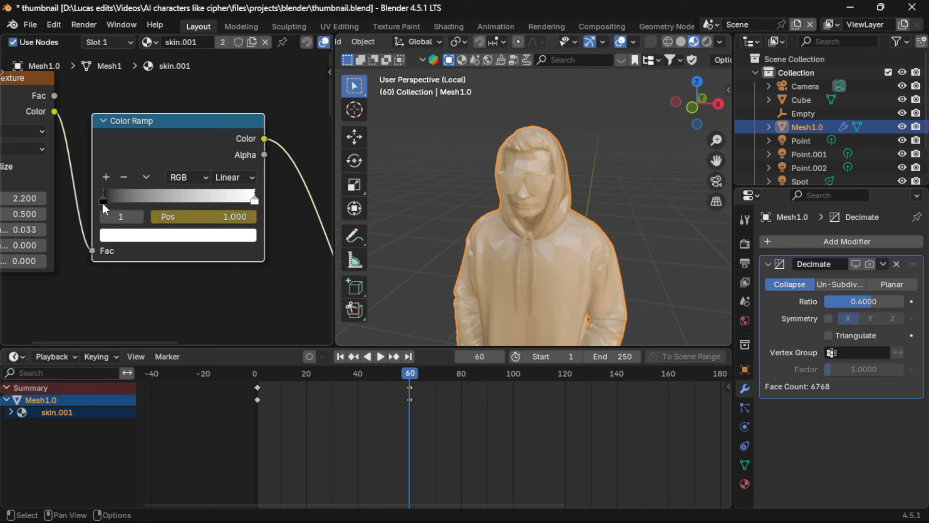
Step: Keyframe the Color Ramp's black stop at position 0.000 on frame 1
click(103, 198)
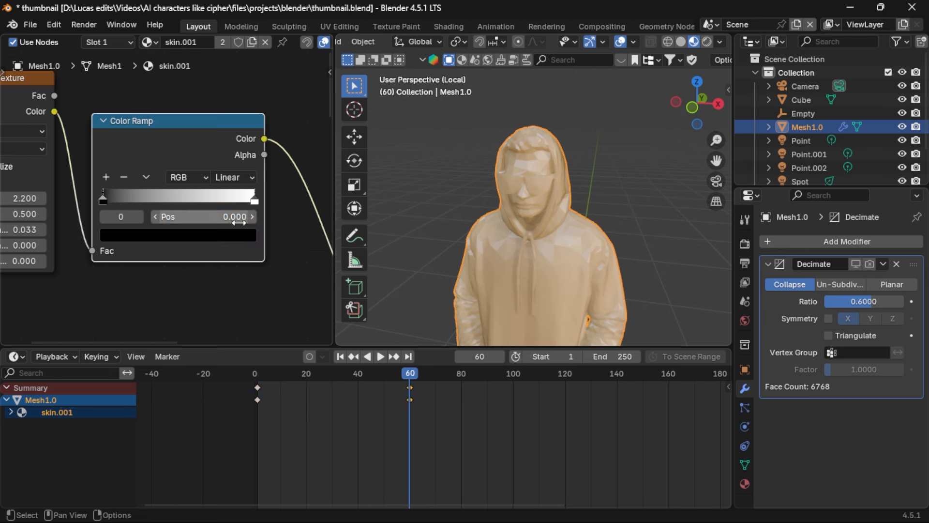
click(339, 356)
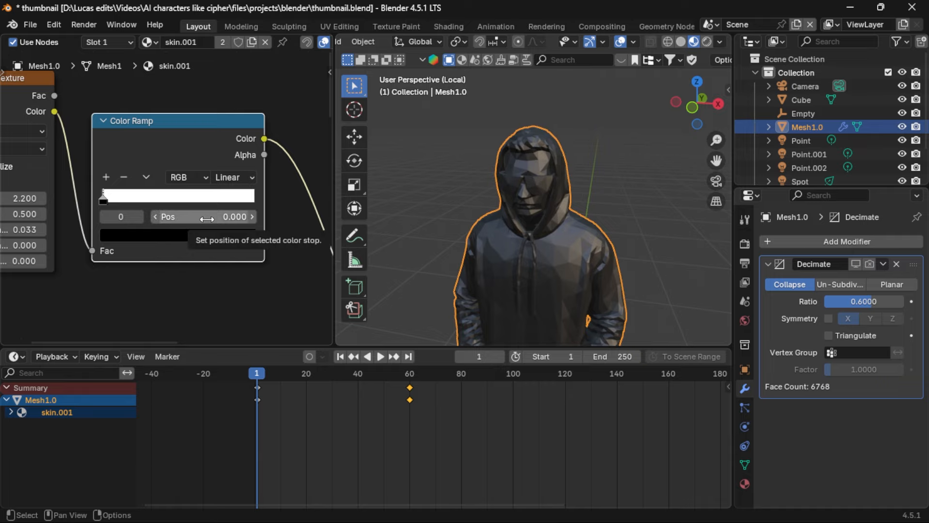
key(i)
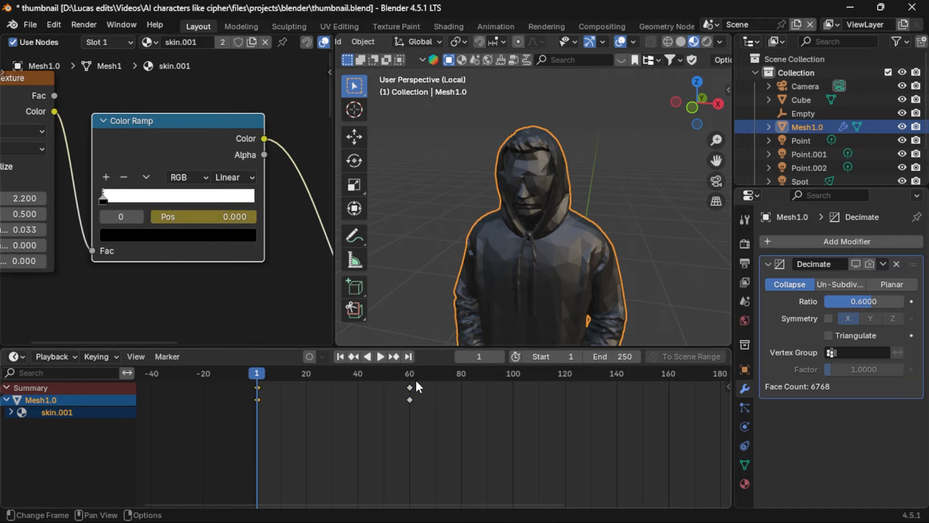
Step: Set the black stop's position to 0.995 at frame 60 and keyframe it
click(409, 358)
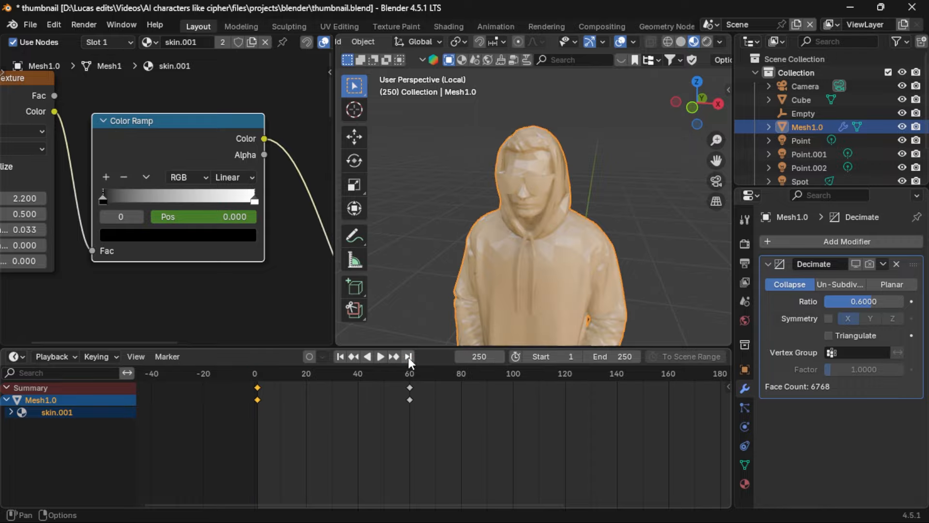
click(353, 357)
click(190, 219)
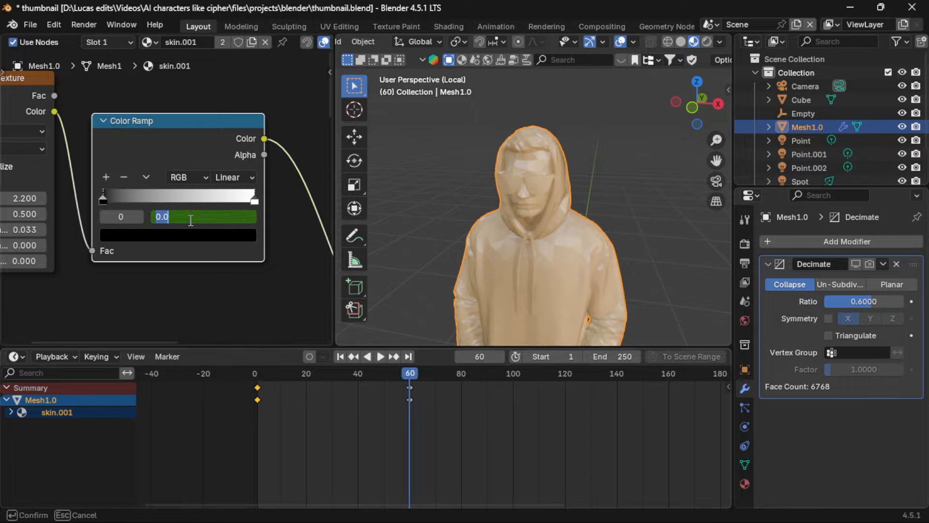
key(BackSpace)
text(.995)
key(Return)
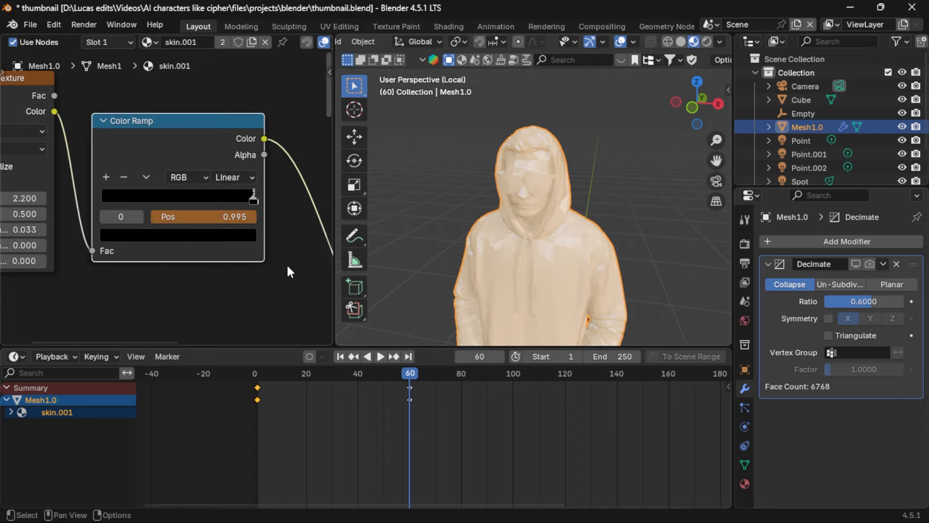
key(i)
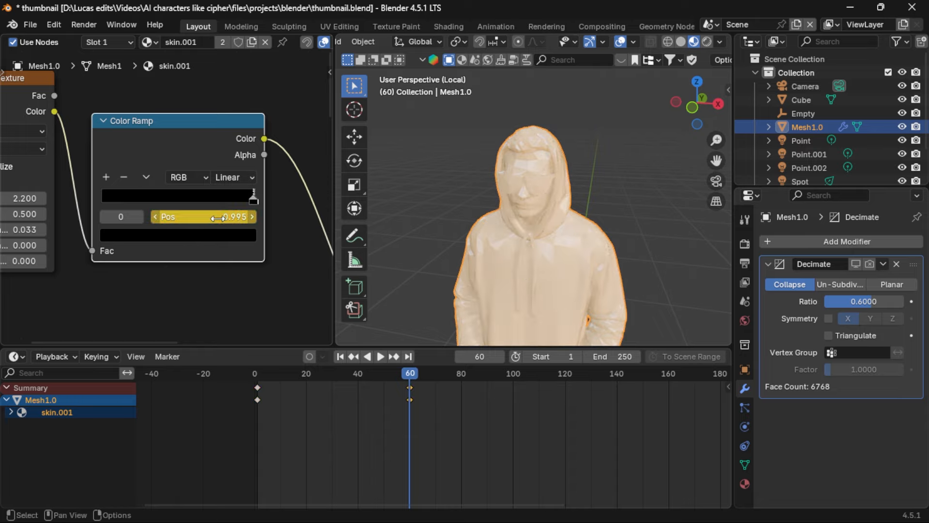
Step: Play and scrub the material transition, examining the blend edge up close on the hoodie around frame 29
drag(356, 372, 321, 363)
click(341, 356)
key(space)
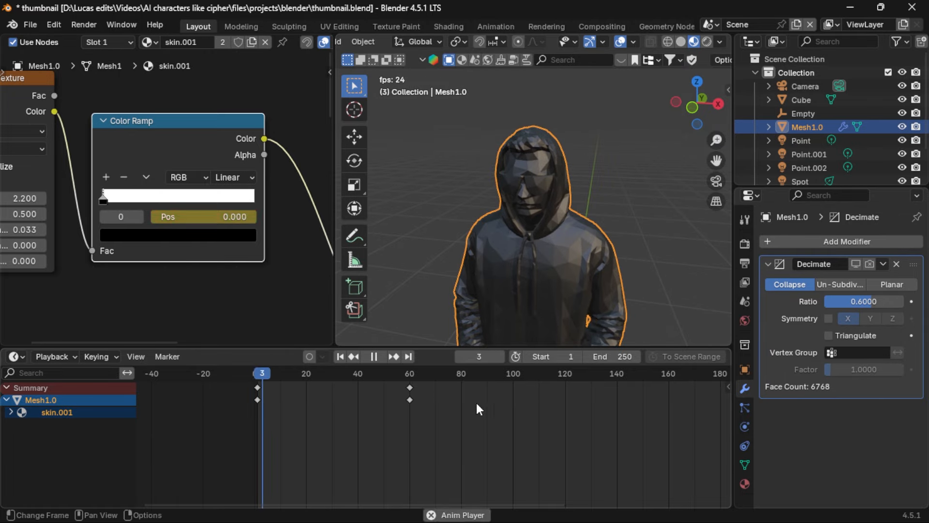
key(space)
drag(361, 371, 329, 371)
scroll(500, 224, up, 6)
scroll(500, 224, up, 2)
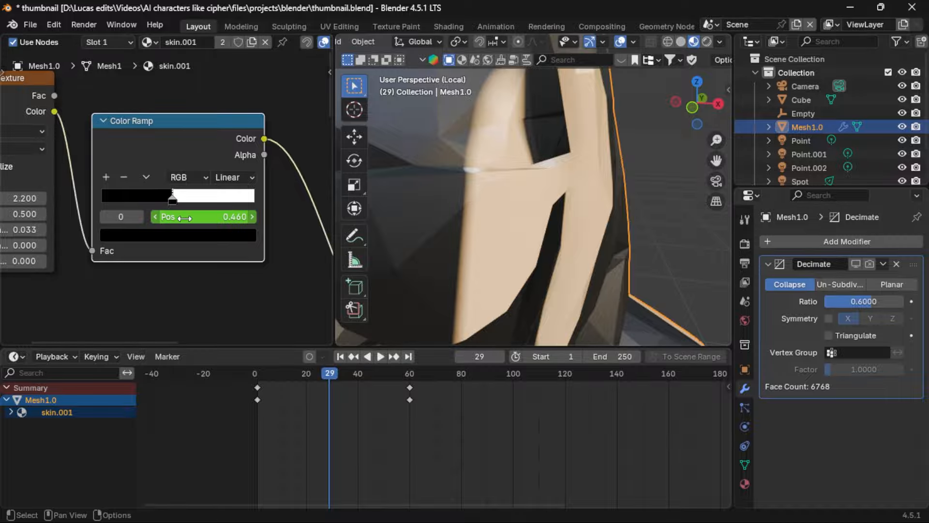
scroll(355, 410, down, 2)
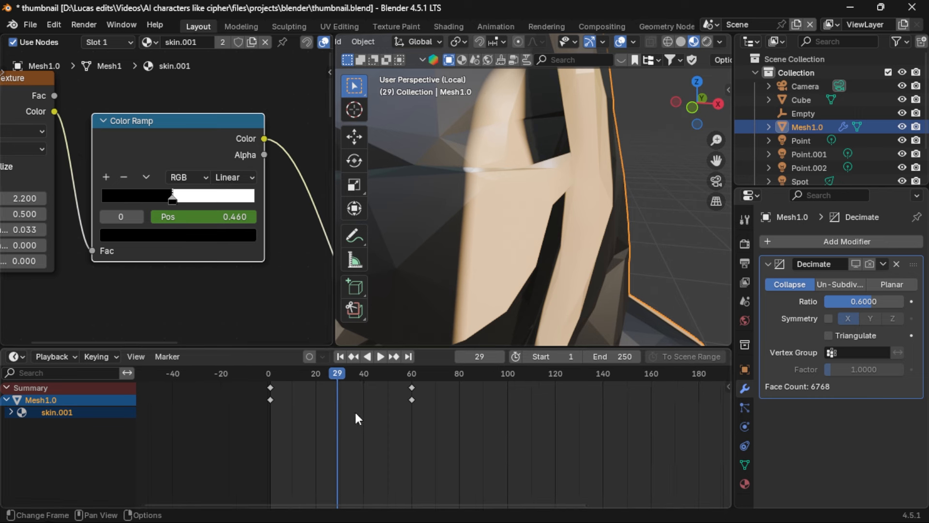
Step: Set the Color Ramp's white stop to position 0.494 at frame 30 and keyframe it
click(487, 357)
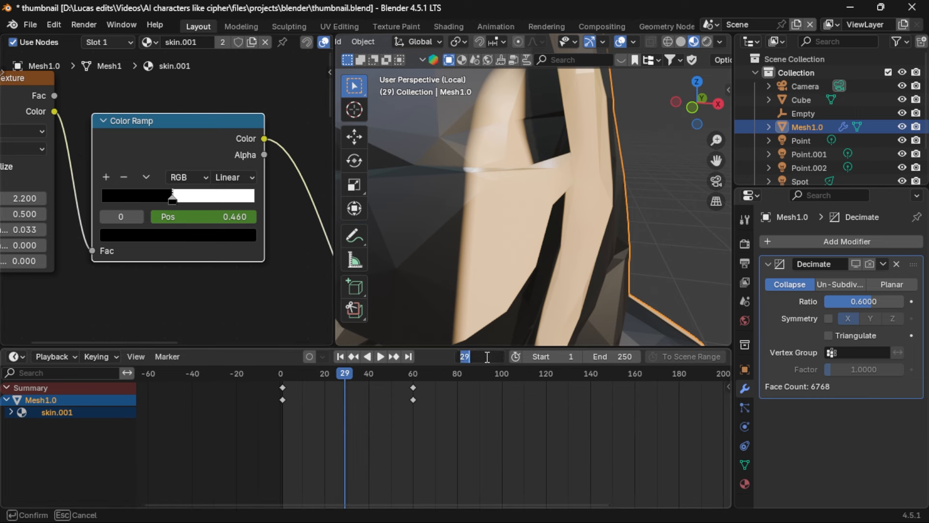
key(Return)
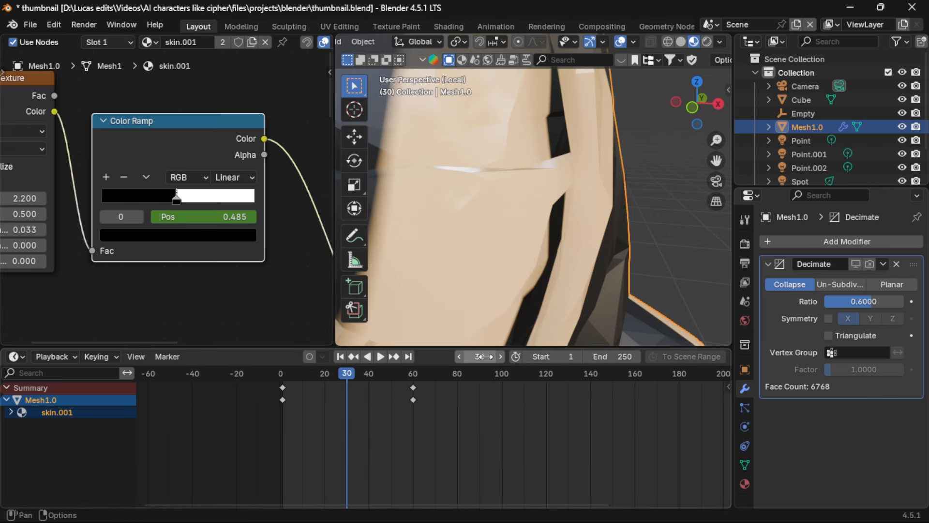
scroll(191, 228, up, 3)
click(181, 204)
scroll(494, 199, up, 2)
click(174, 198)
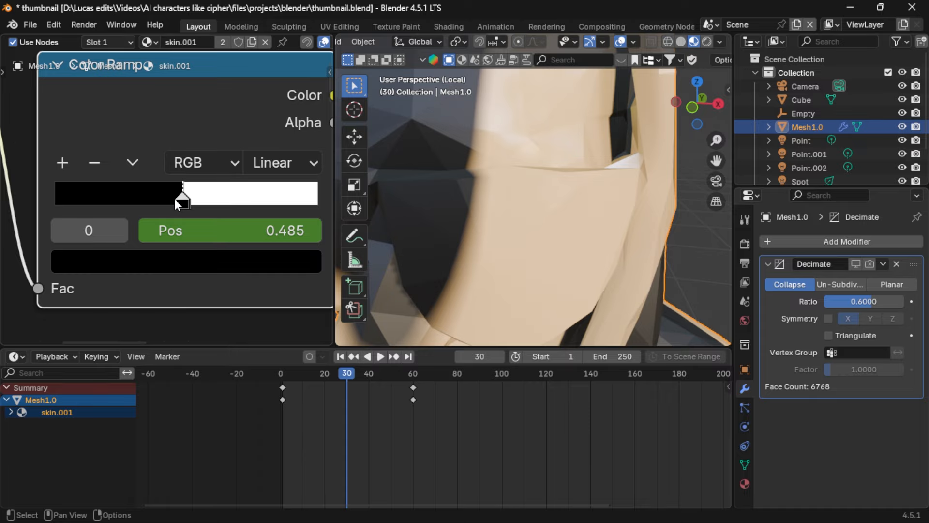
drag(182, 199, 190, 202)
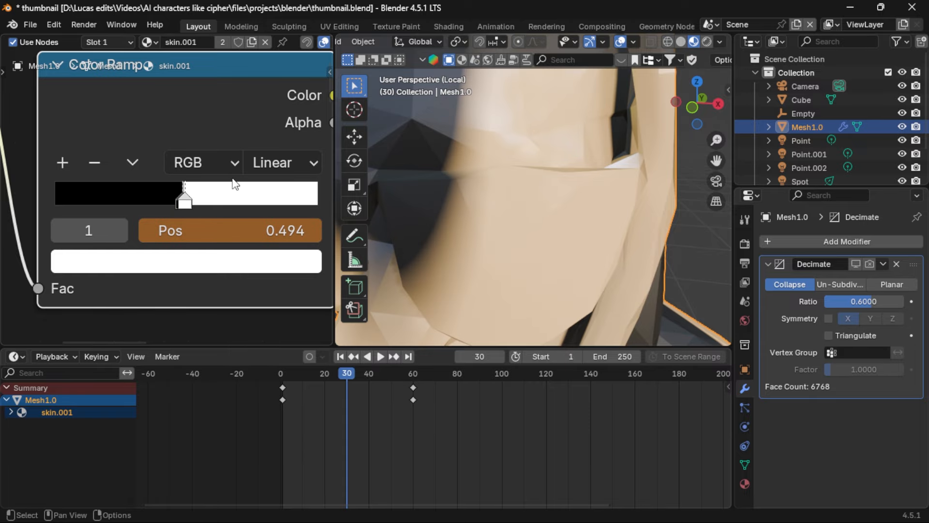
key(i)
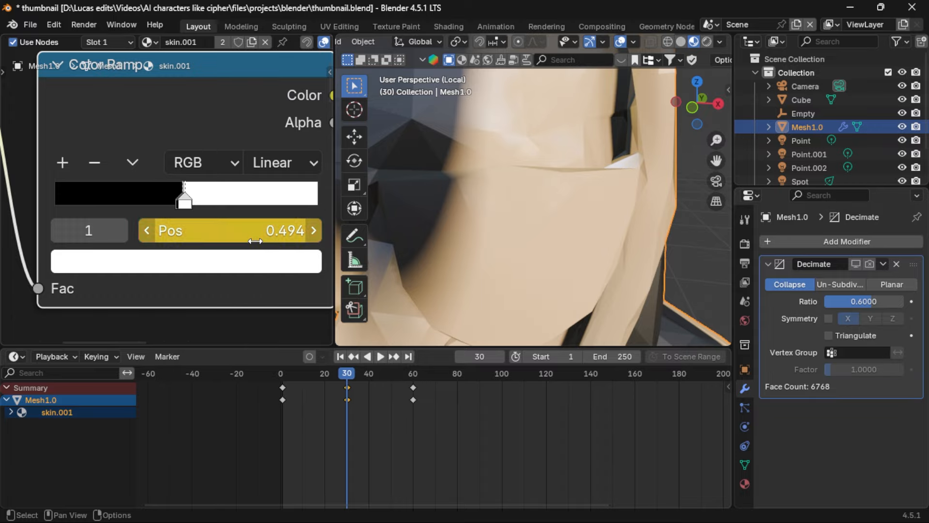
Step: Play and scrub the transition from frame 1 around frame 30, examining the blend edge across the whole character
click(340, 356)
scroll(511, 225, down, 5)
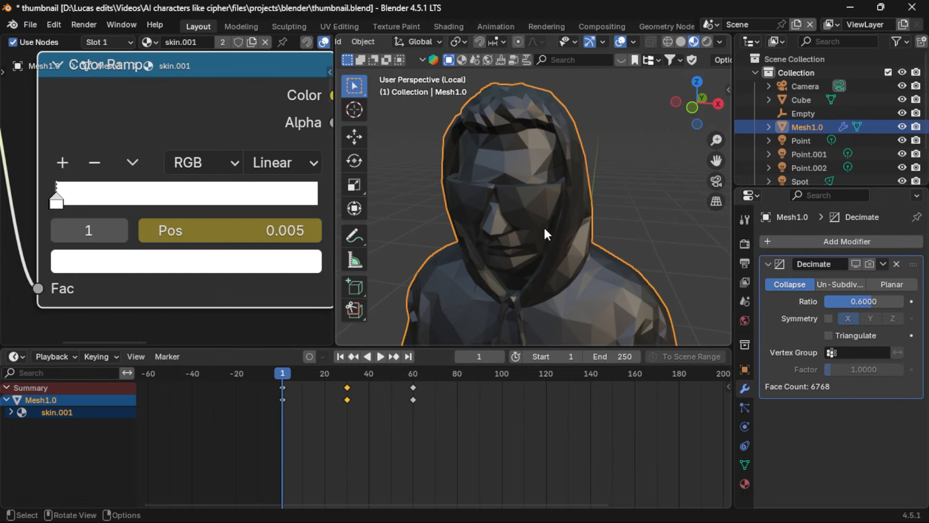
key(space)
click(348, 372)
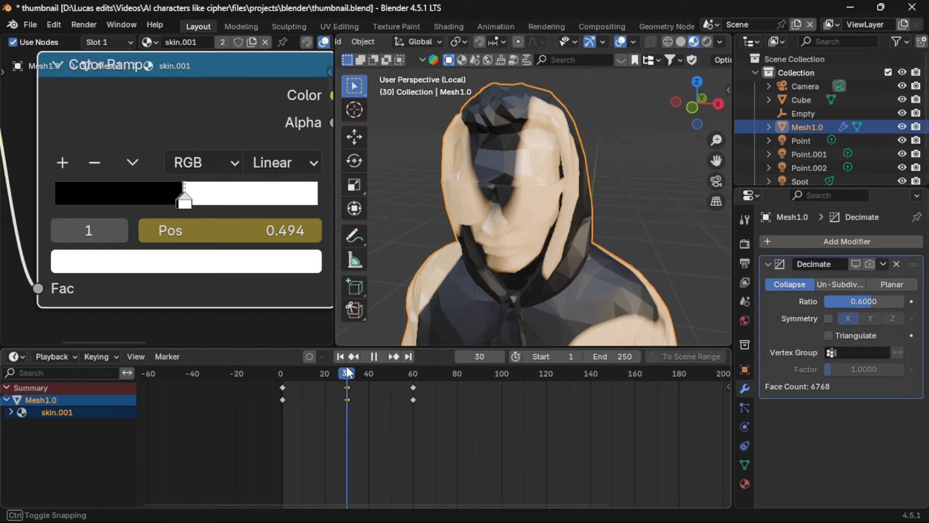
mouse_move(349, 372)
mouse_down()
mouse_move(332, 373)
mouse_move(367, 371)
mouse_move(372, 357)
mouse_up()
key(Escape)
Step: Set all of the Color Ramp keyframes to Linear interpolation and preview the transition
drag(249, 427, 475, 367)
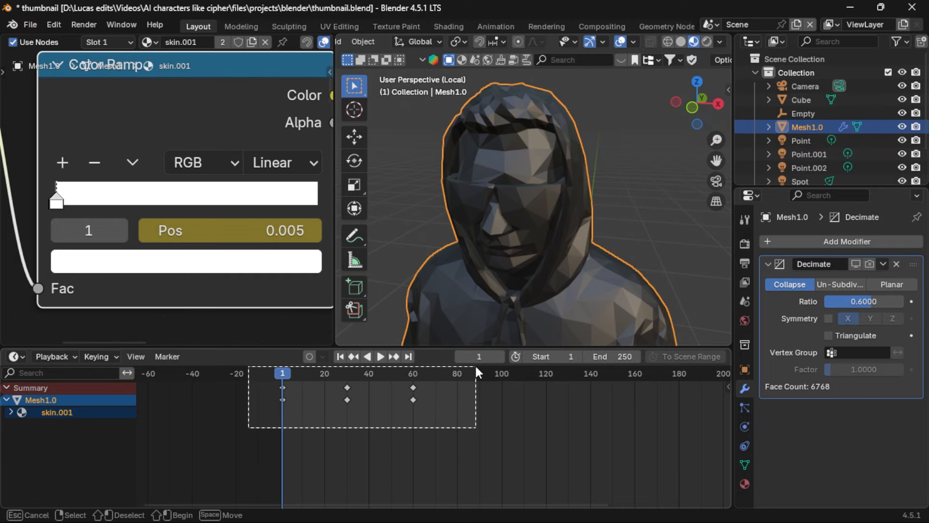
key(t)
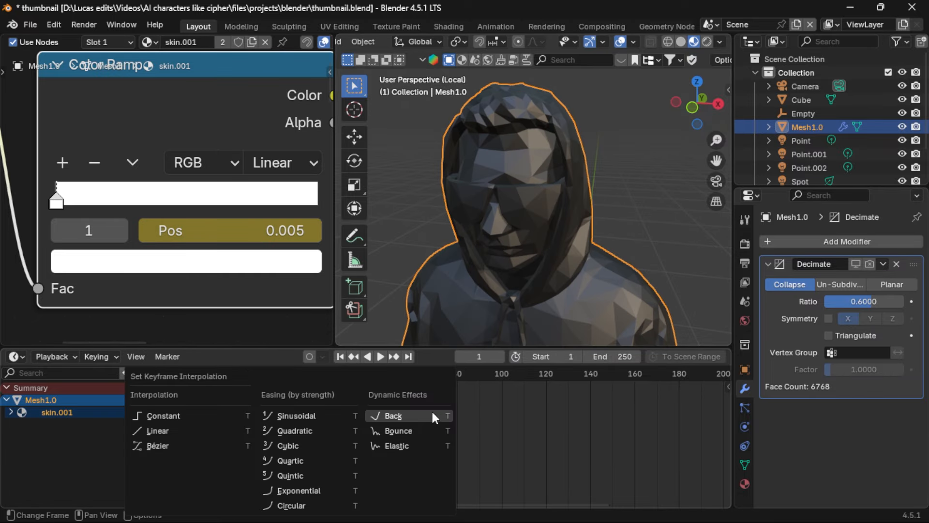
click(181, 430)
key(space)
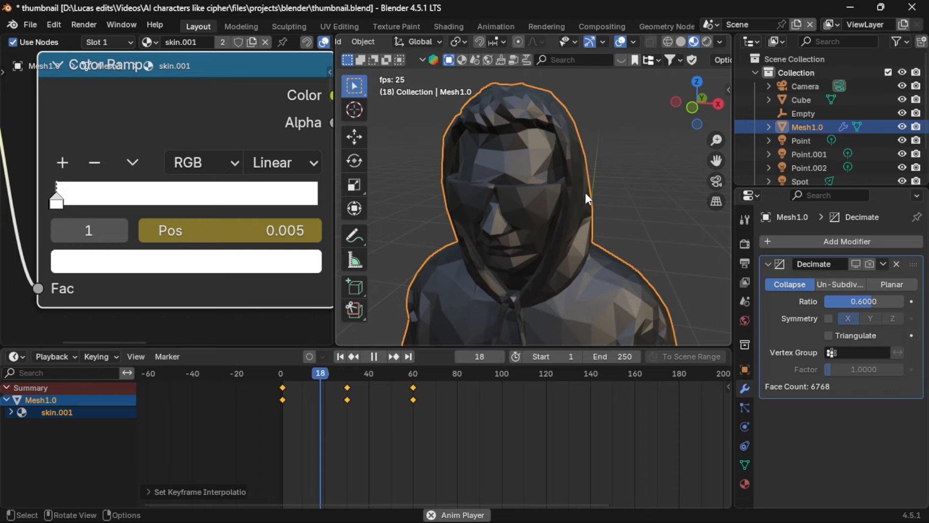
drag(283, 371, 320, 368)
key(Escape)
Step: Try to shift all the keyframes about 22 frames earlier and play the transition
key(g)
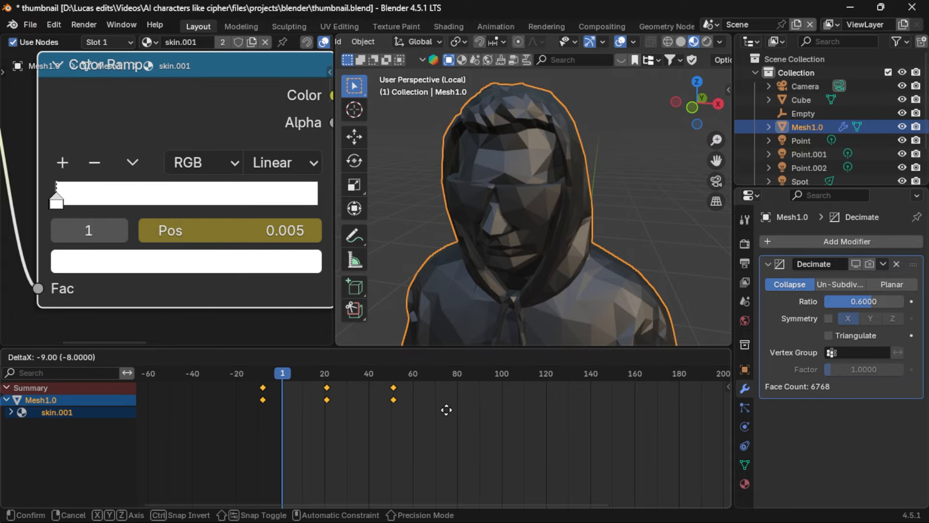
click(420, 413)
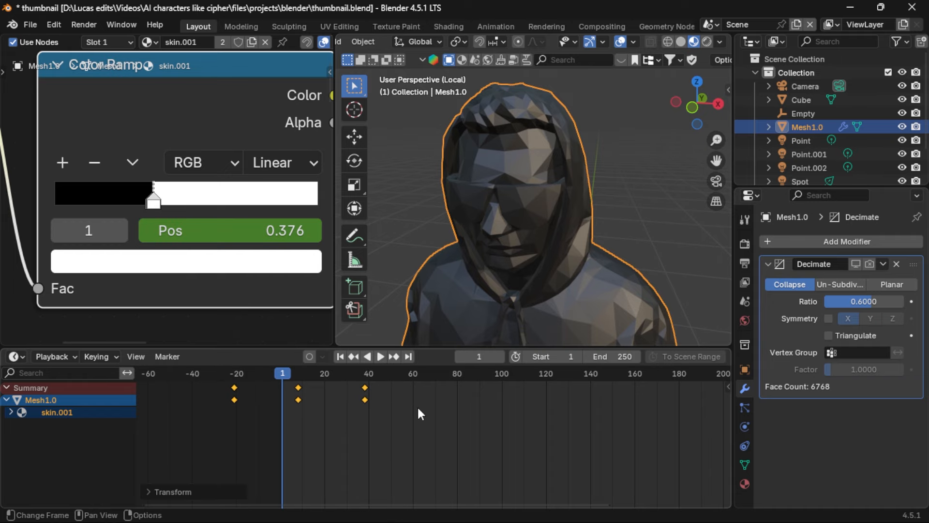
key(space)
key(space)
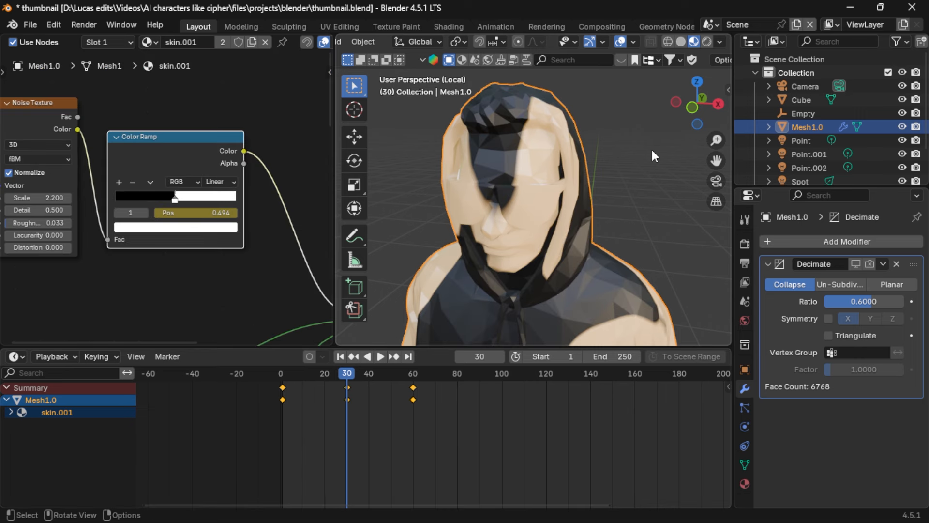
Step: Duplicate the Mix Shader and insert the copy between the skin Principled BSDF and the final Mix Shader
scroll(590, 225, up, 5)
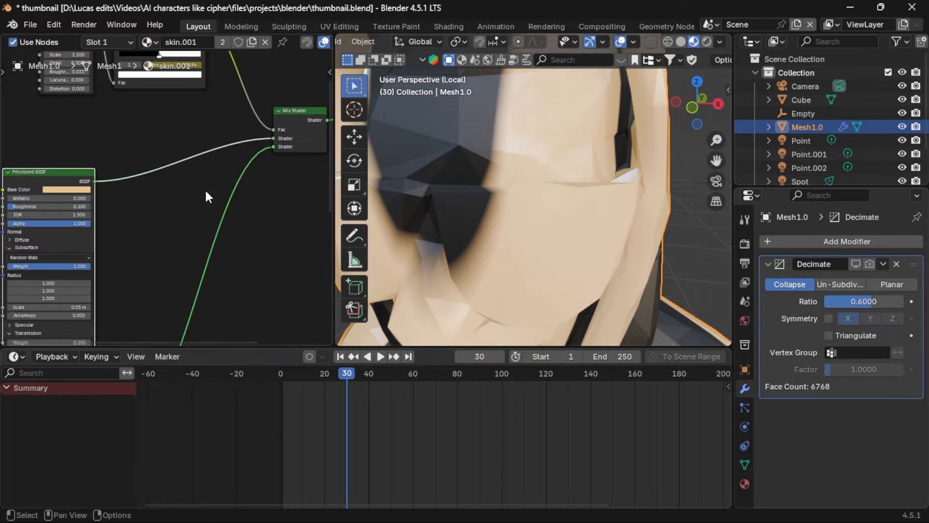
scroll(208, 189, down, 3)
middle_drag(255, 196, 251, 208)
click(254, 146)
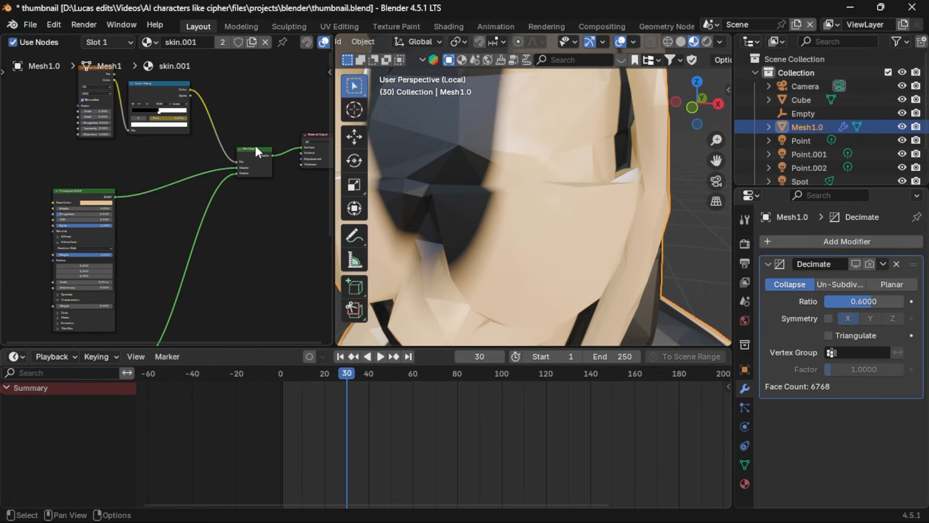
key(shift+d)
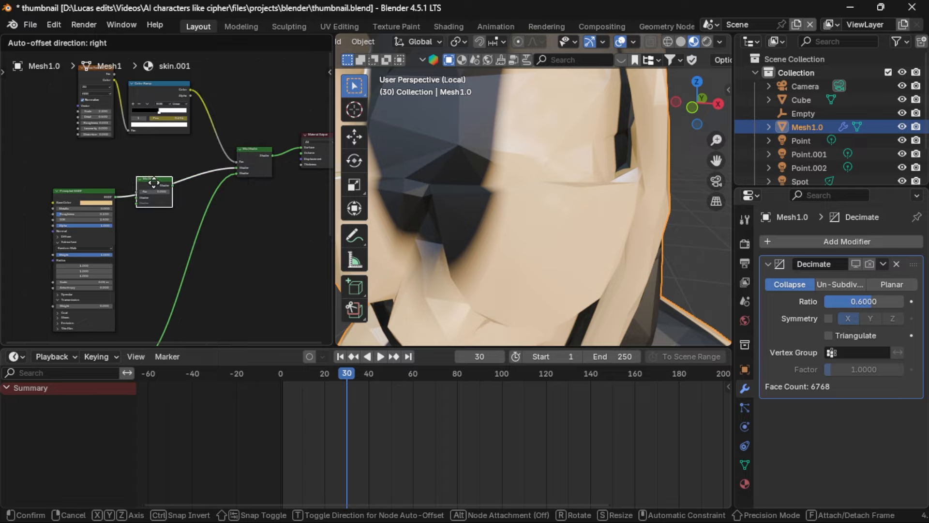
click(169, 189)
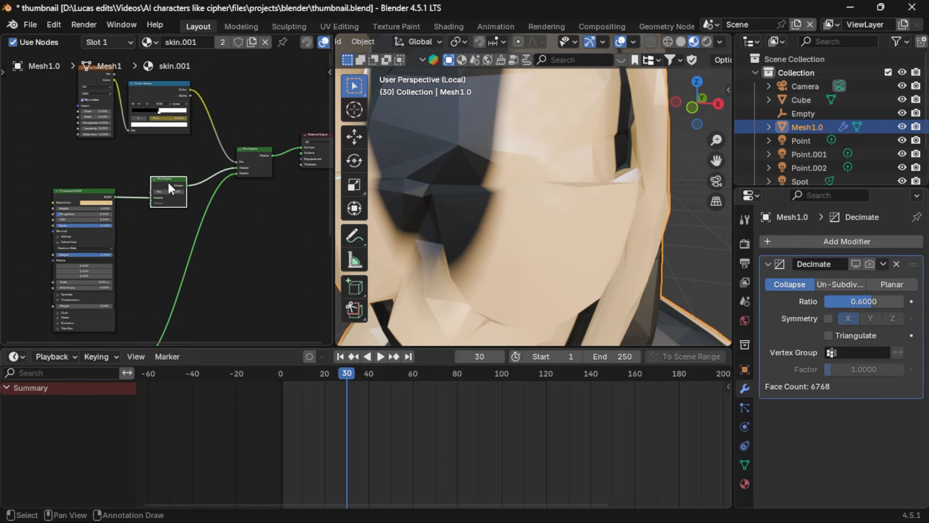
Step: Add an Emission shader node between the skin Principled BSDF and the duplicated Mix Shader
scroll(135, 206, up, 6)
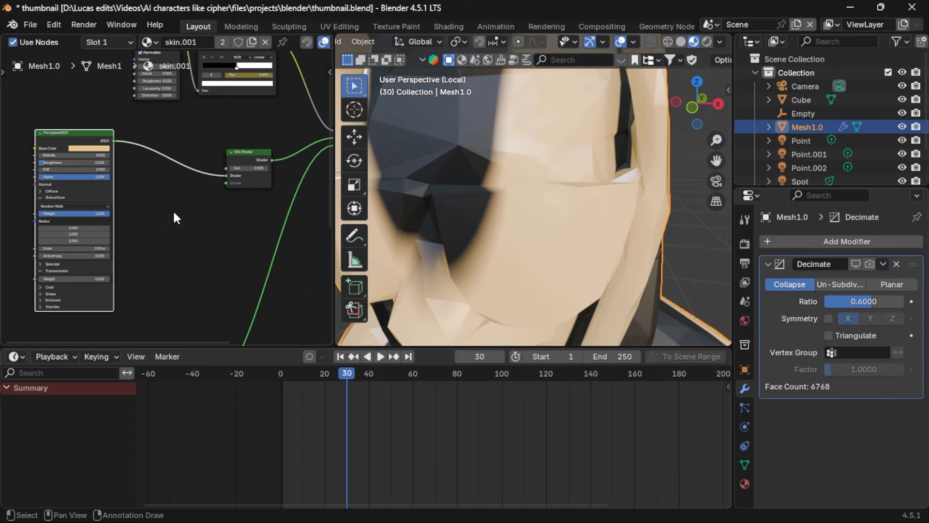
key(shift+a)
text(emi)
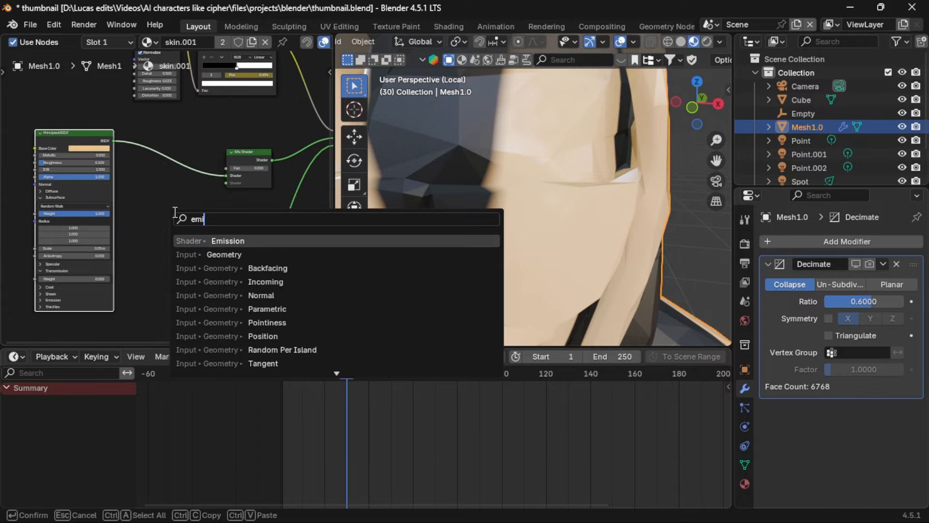
key(Return)
click(213, 219)
Step: Match the Emission color to the Principled BSDF's skin base color and set its strength to 10
scroll(146, 193, up, 3)
click(220, 228)
click(303, 212)
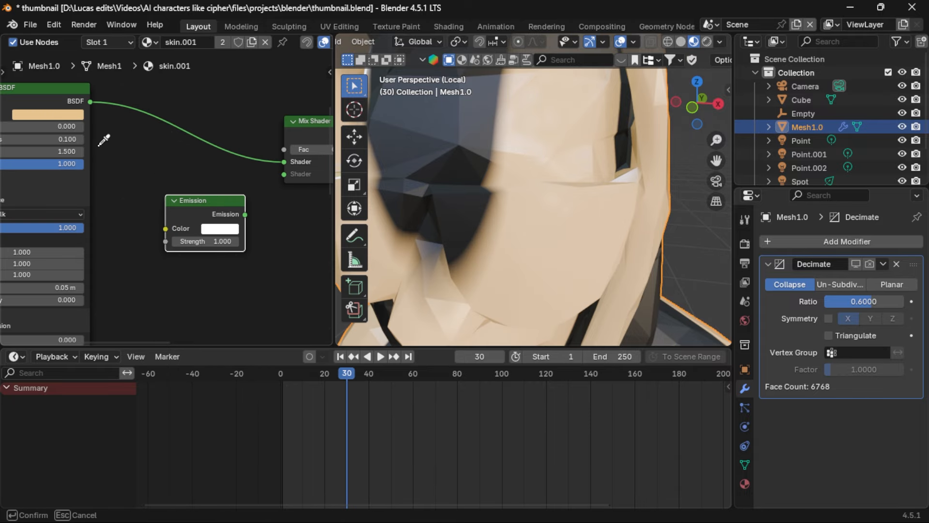
click(67, 115)
scroll(167, 200, up, 2)
double_click(229, 262)
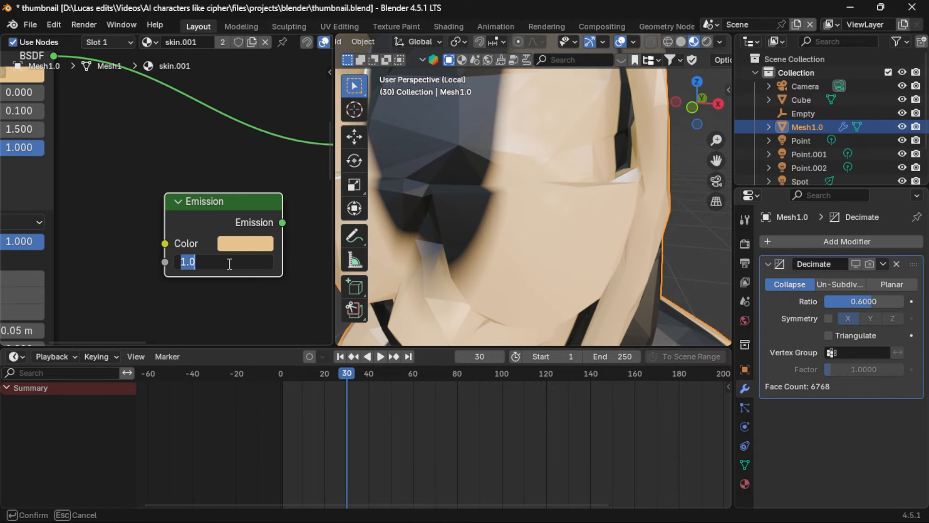
text(10)
key(Return)
Step: Connect the Emission output to the free second shader input of the duplicated Mix Shader
scroll(295, 257, down, 4)
middle_drag(300, 257, 235, 298)
drag(175, 253, 208, 217)
Step: Duplicate the animated Color Ramp and arrange the copy directly below the original
scroll(205, 222, down, 3)
click(189, 140)
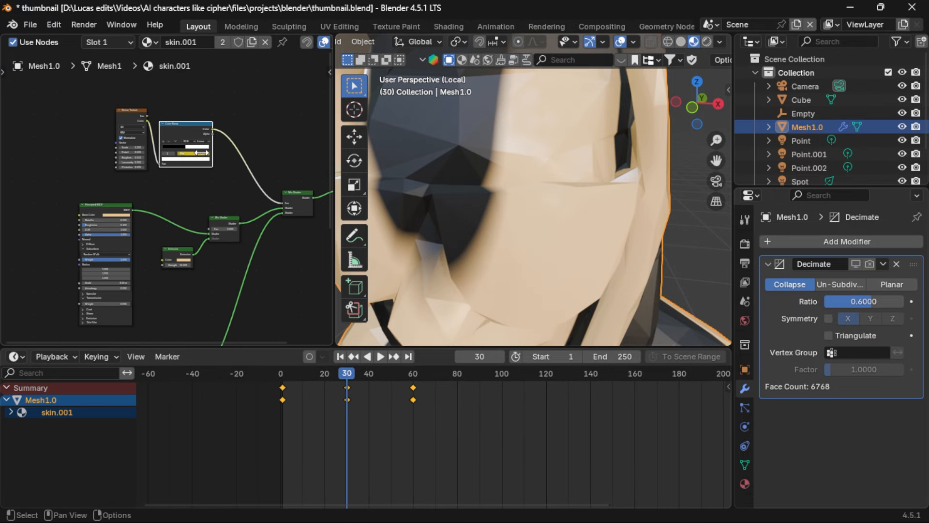
key(shift+d)
click(214, 220)
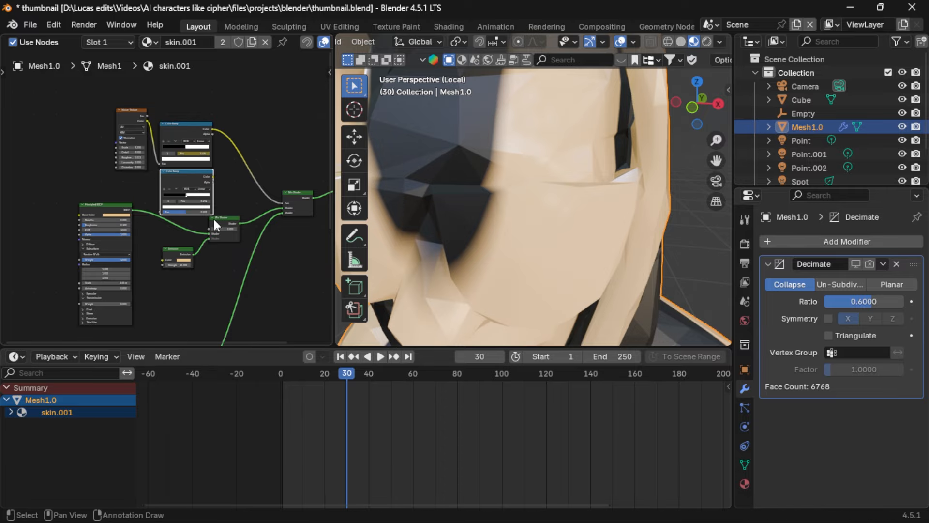
drag(182, 127, 181, 114)
drag(181, 170, 179, 158)
Step: Connect the Noise Texture color to the duplicated Color Ramp's Fac, and that ramp's color to the new Mix Shader's Fac
scroll(155, 160, up, 3)
drag(143, 102, 156, 219)
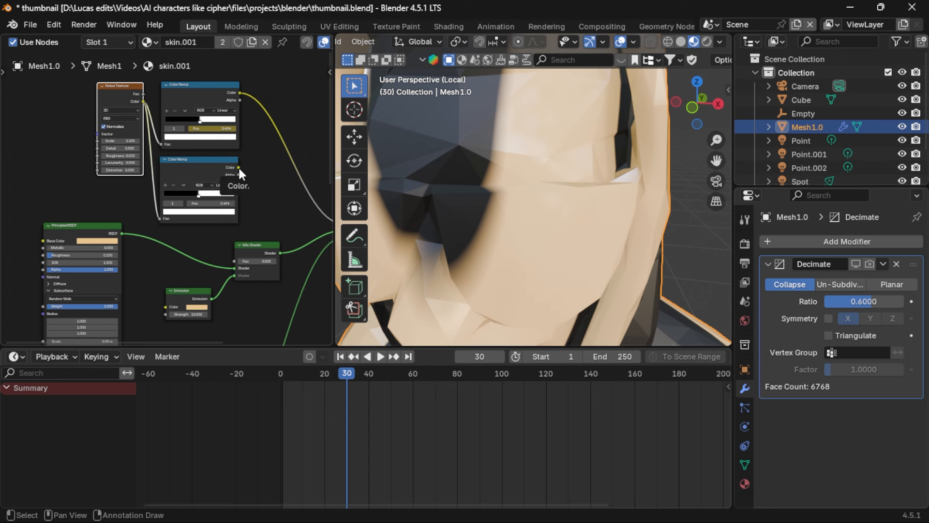
mouse_move(238, 167)
mouse_down()
mouse_move(220, 256)
mouse_move(233, 261)
mouse_up()
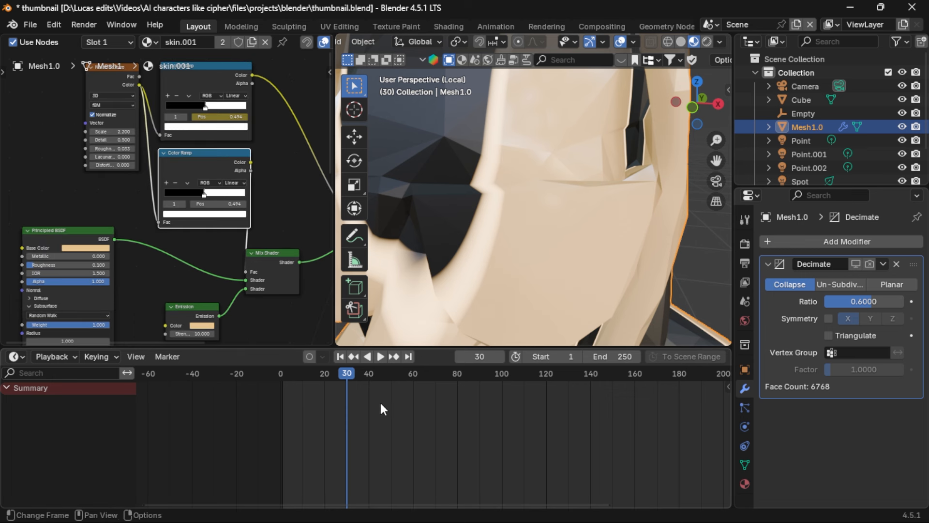
Step: Set the duplicated Color Ramp's black stop to position 0.000 at frame 1 and keyframe it
click(339, 359)
scroll(191, 216, up, 3)
click(248, 190)
drag(247, 192, 161, 191)
scroll(228, 201, down, 1)
key(i)
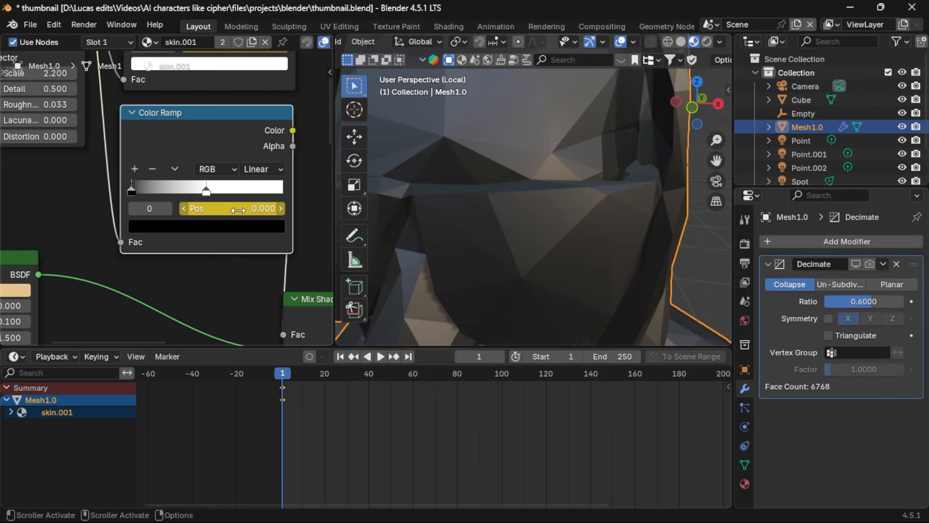
Step: Set the duplicated ramp's white stop to position 0.014 at frame 1 and keyframe it
click(207, 191)
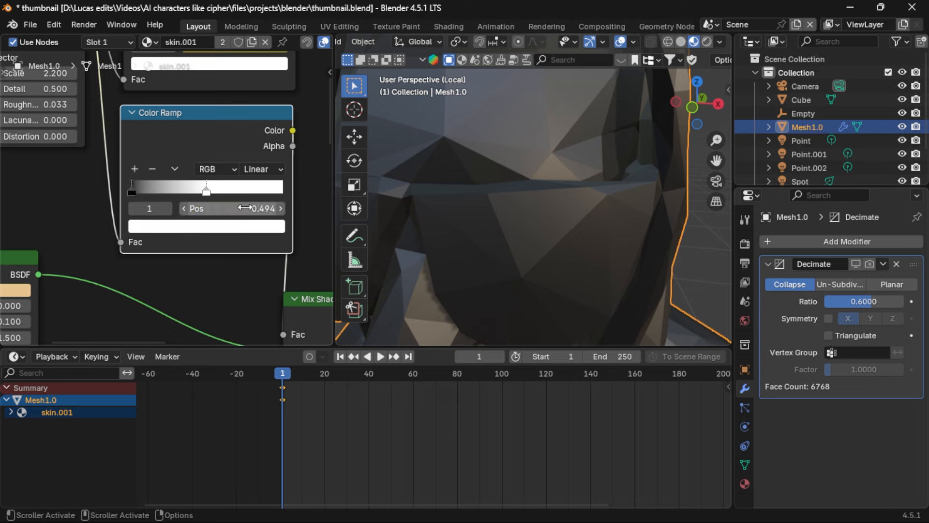
drag(207, 190, 132, 186)
key(i)
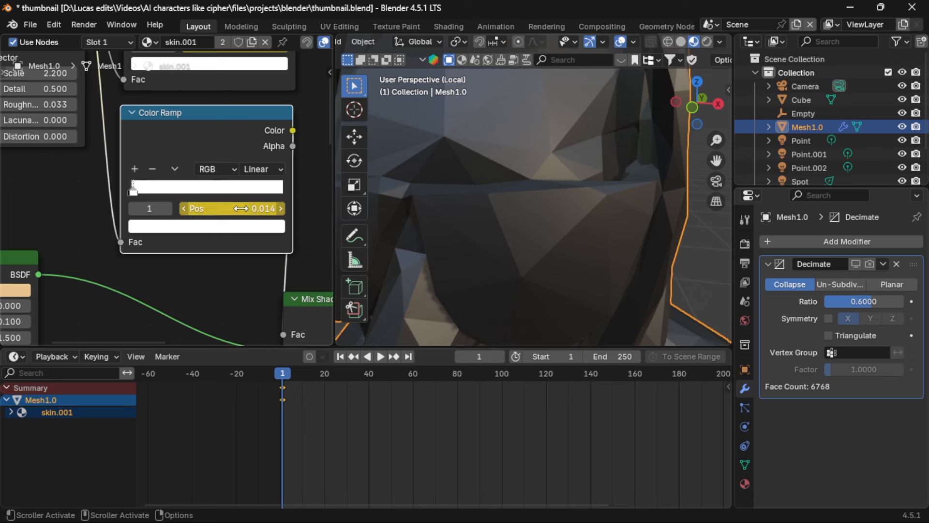
Step: Set the duplicated ramp's white stop to position 1.000 at frame 30 and keyframe it
click(478, 356)
text(30)
key(Return)
drag(133, 191, 286, 193)
key(i)
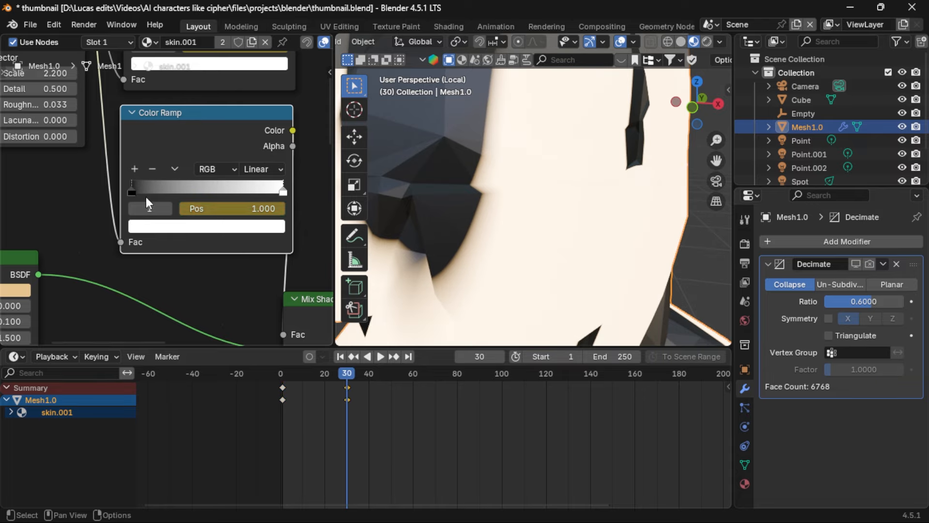
Step: Keyframe the duplicated ramp's black stop at position 0.995, and move the frame 30 keyframes to frame 60
click(132, 190)
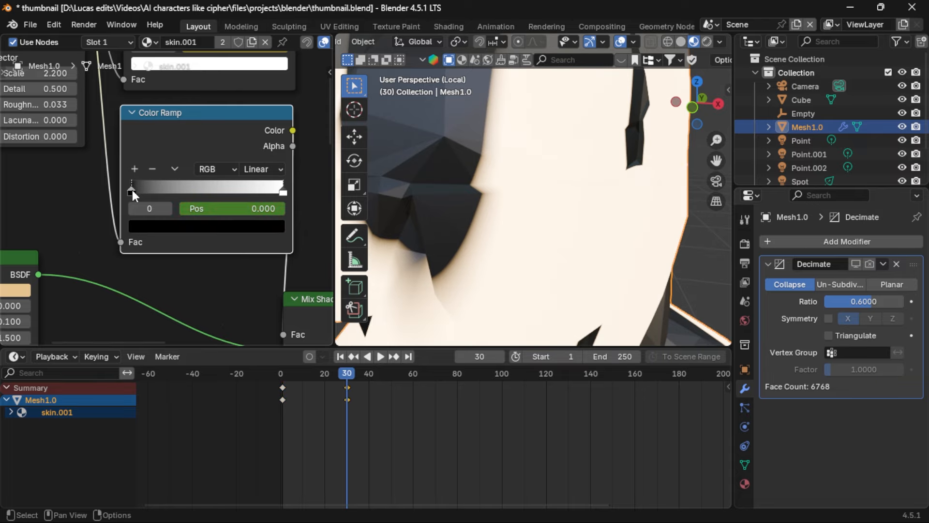
click(251, 211)
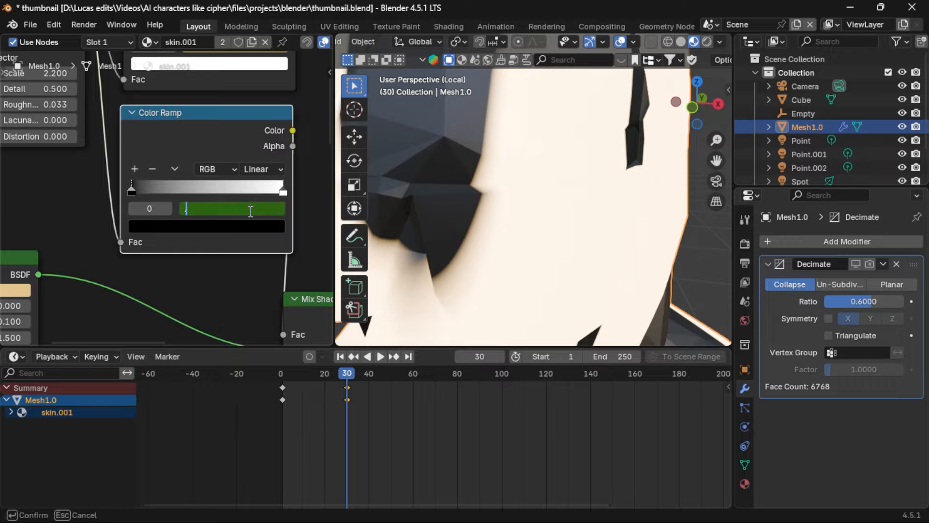
text(.995)
key(Return)
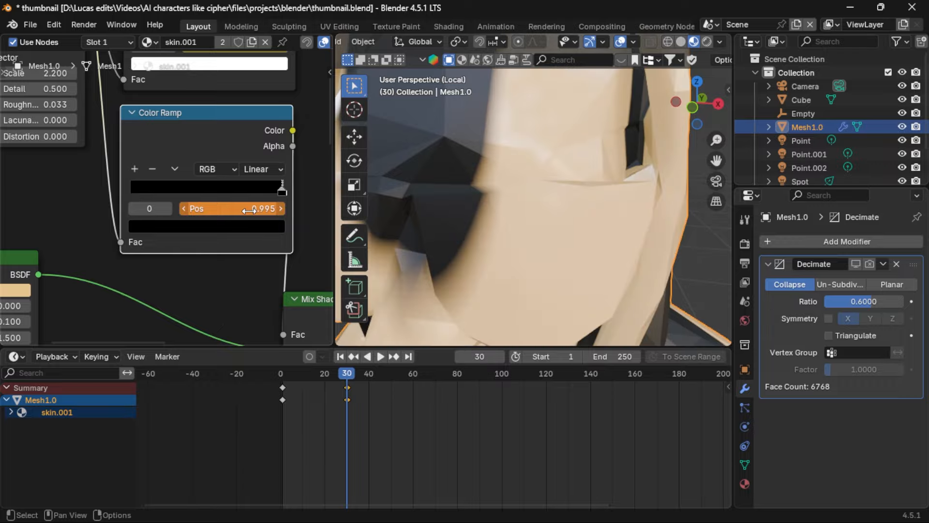
key(i)
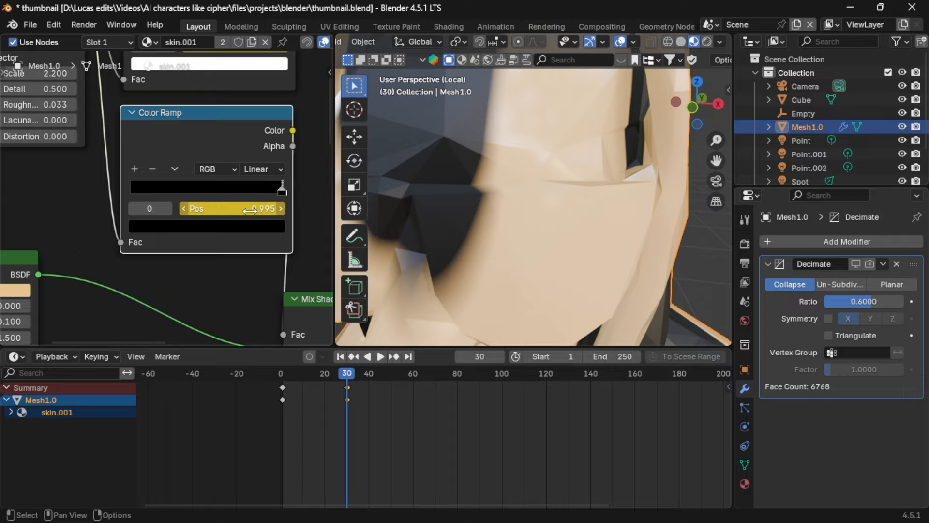
key(g)
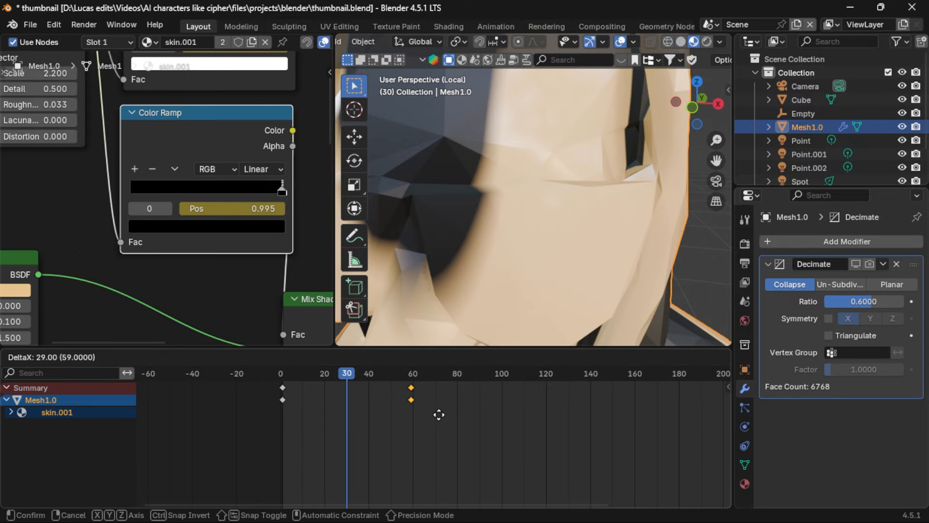
click(441, 415)
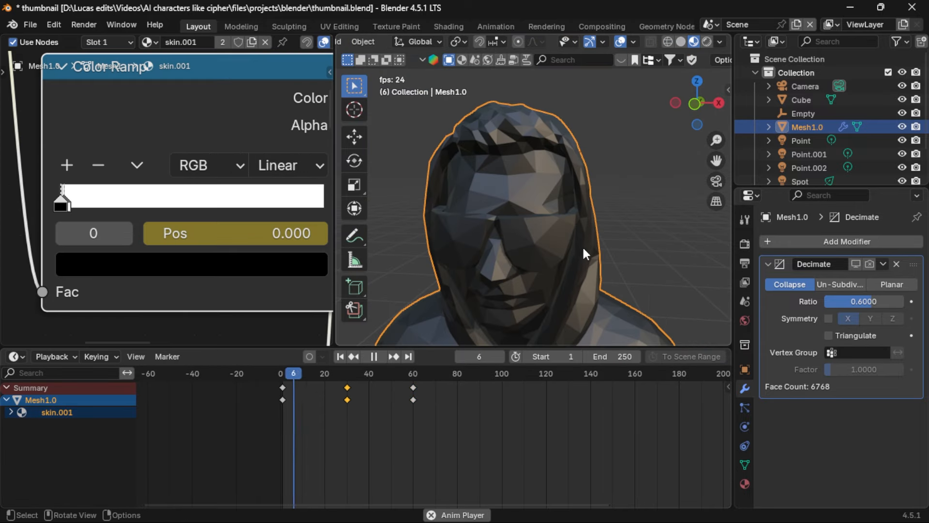
Step: Play back the animation and examine how the material transition runs over the head and hood
key(space)
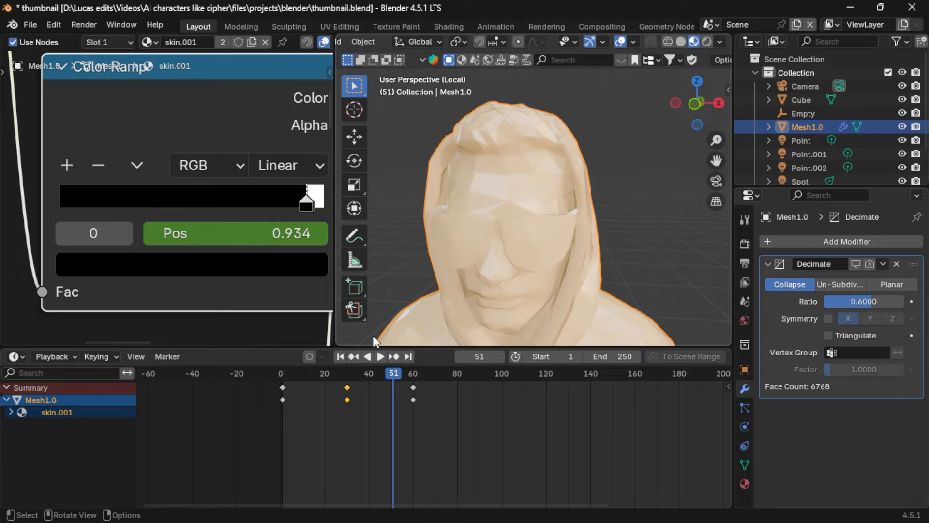
drag(284, 373, 327, 367)
key(space)
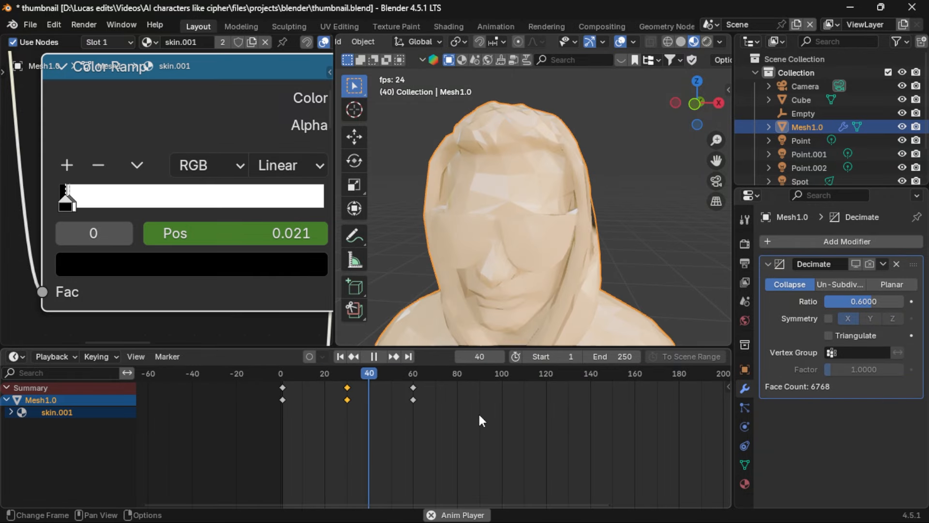
key(space)
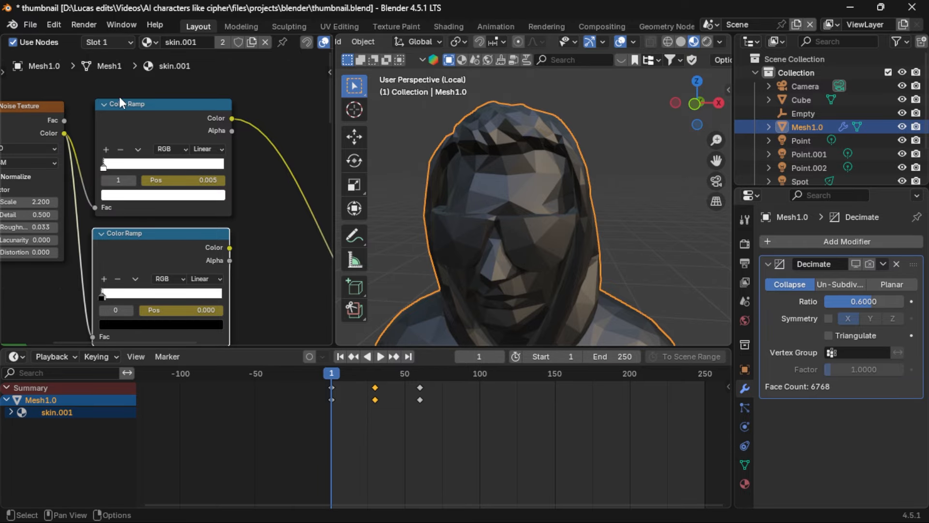
Step: Select both Color Ramp nodes and set all of their keyframes to Linear interpolation
click(173, 112)
drag(297, 430, 486, 381)
key(t)
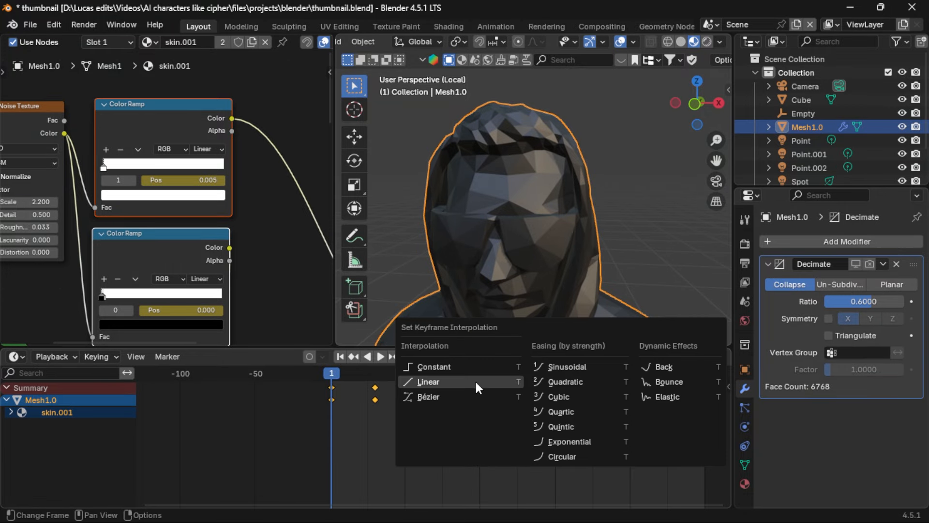
click(469, 382)
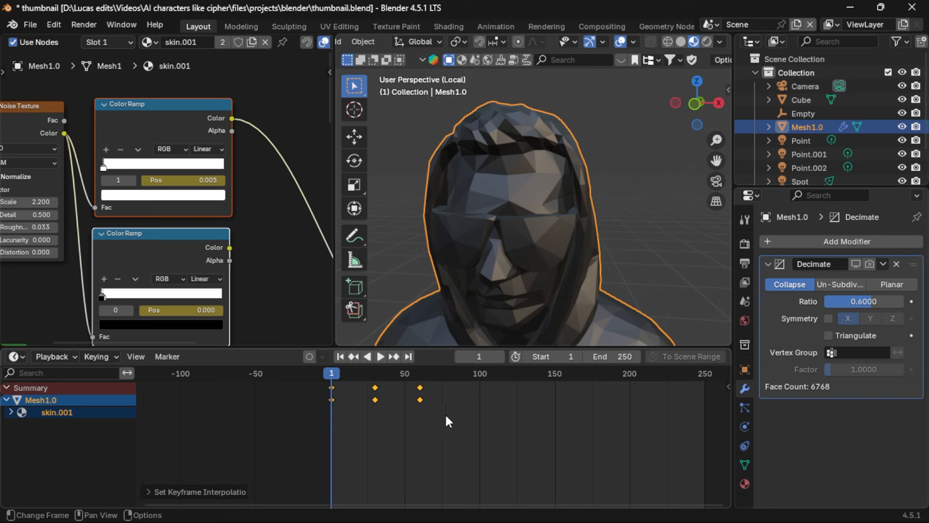
Step: Scale the keyframes in time from frame 1 so the other two sets land at about frames 100 and 200
scroll(445, 413, down, 2)
key(s)
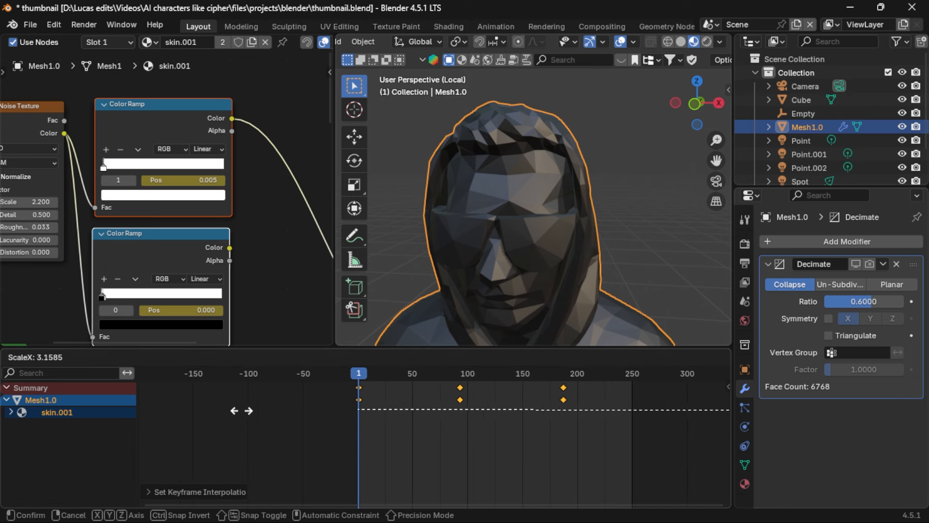
click(273, 409)
scroll(493, 432, down, 1)
middle_drag(473, 431, 425, 437)
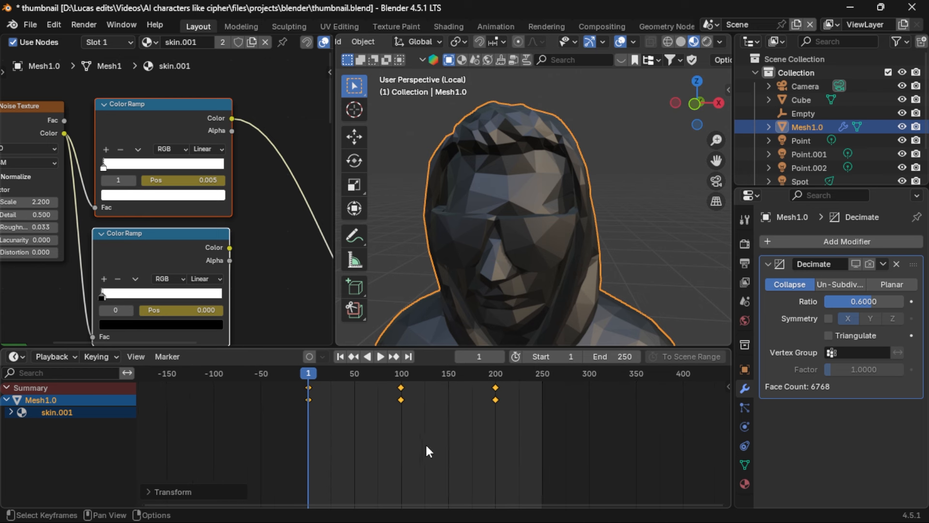
Step: Select all the material keyframes and shift them 63 frames earlier
drag(228, 449, 646, 379)
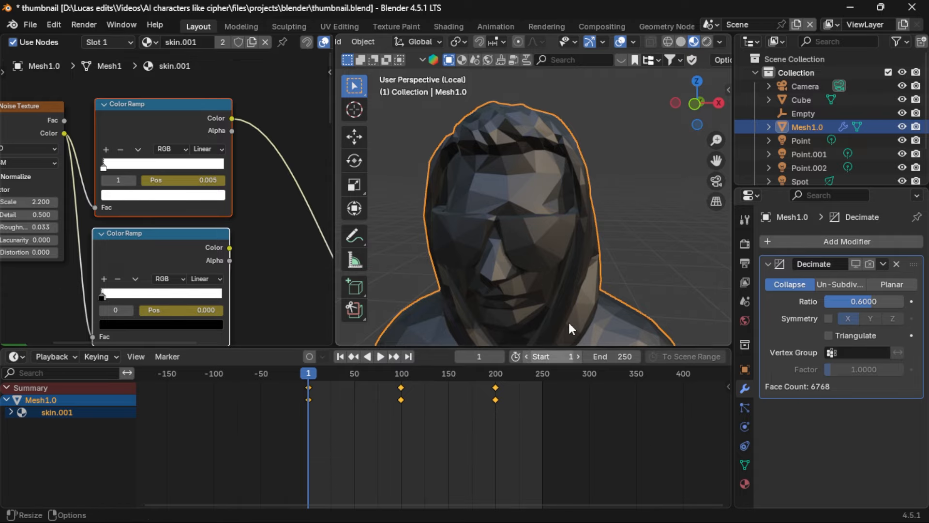
scroll(609, 231, down, 8)
middle_drag(607, 198, 614, 207)
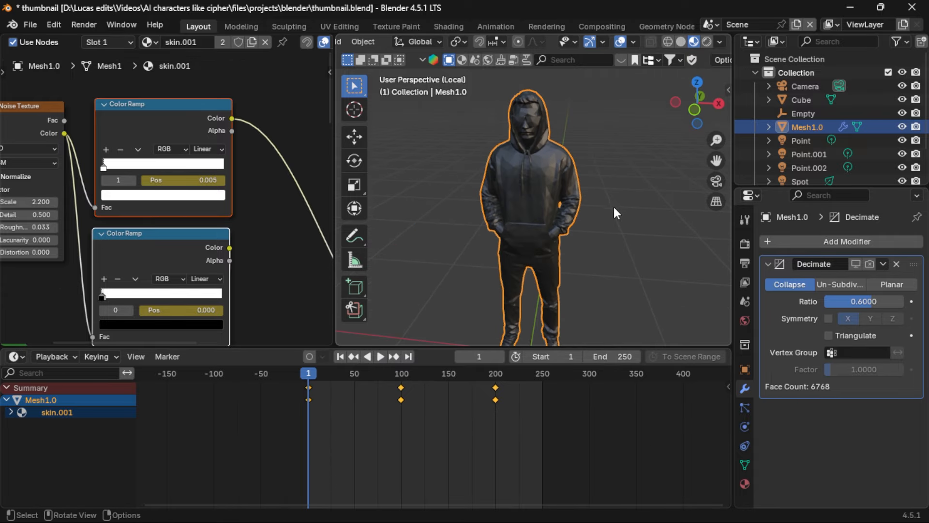
key(g)
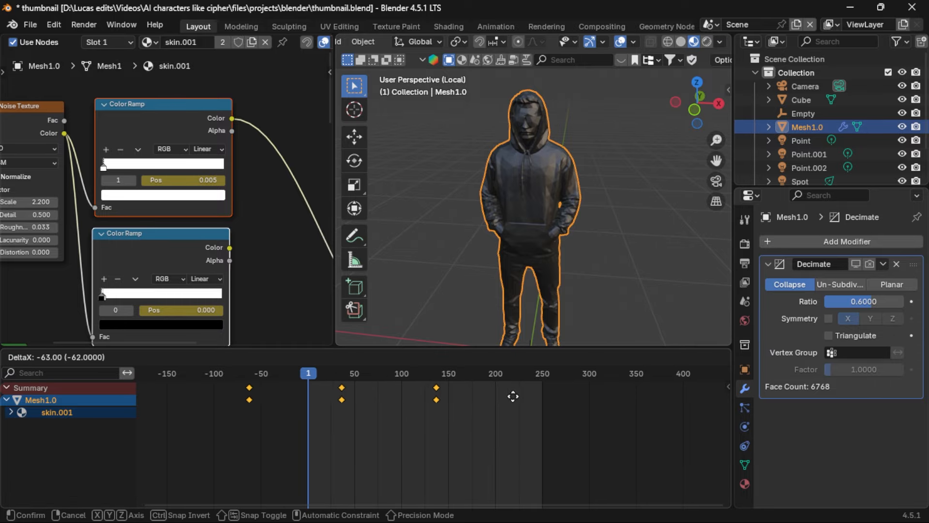
click(513, 396)
Step: Play the animation on the full figure and examine the transition edge up close on the thigh
key(space)
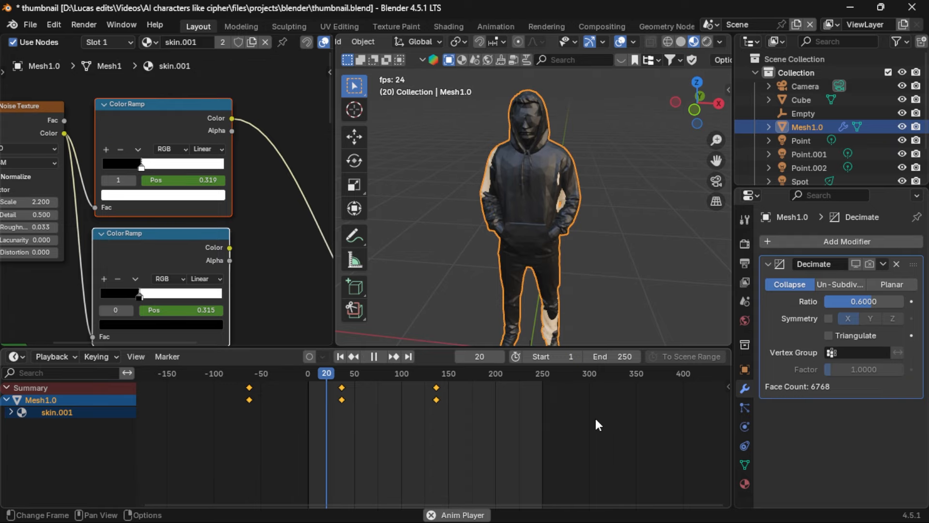
key(space)
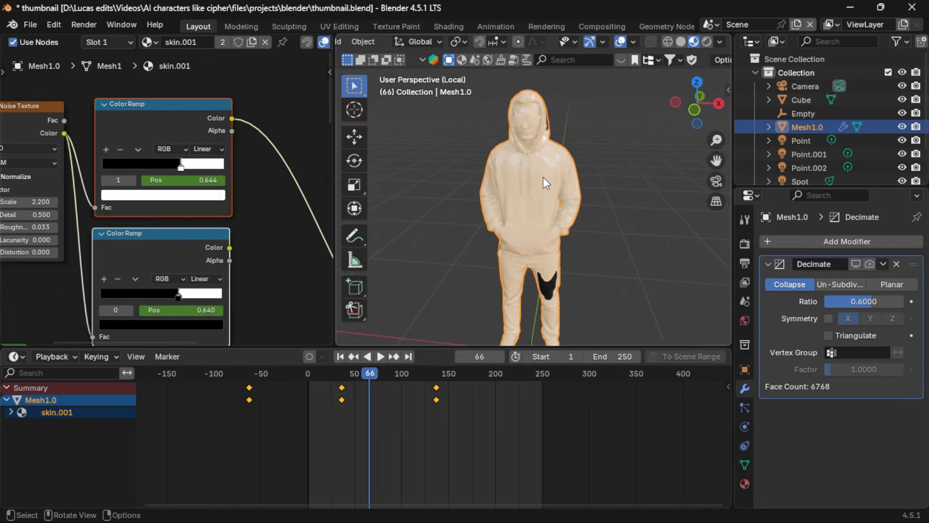
scroll(543, 177, up, 7)
shift+middle_drag(532, 161, 496, 312)
scroll(563, 280, up, 3)
shift+middle_drag(561, 271, 555, 205)
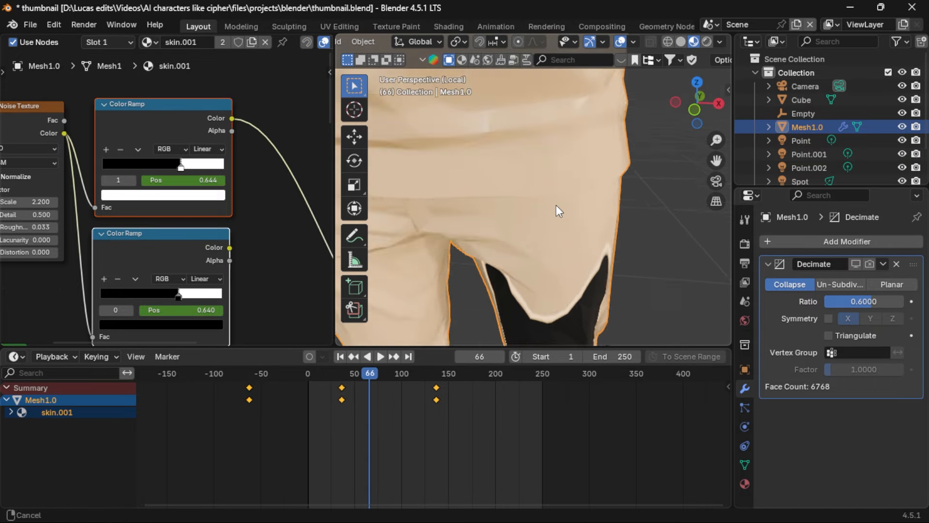
scroll(558, 281, up, 1)
shift+middle_drag(562, 312, 550, 243)
Step: Replay the transition from frame 1 on the upper legs and inspect the head and torso
click(340, 357)
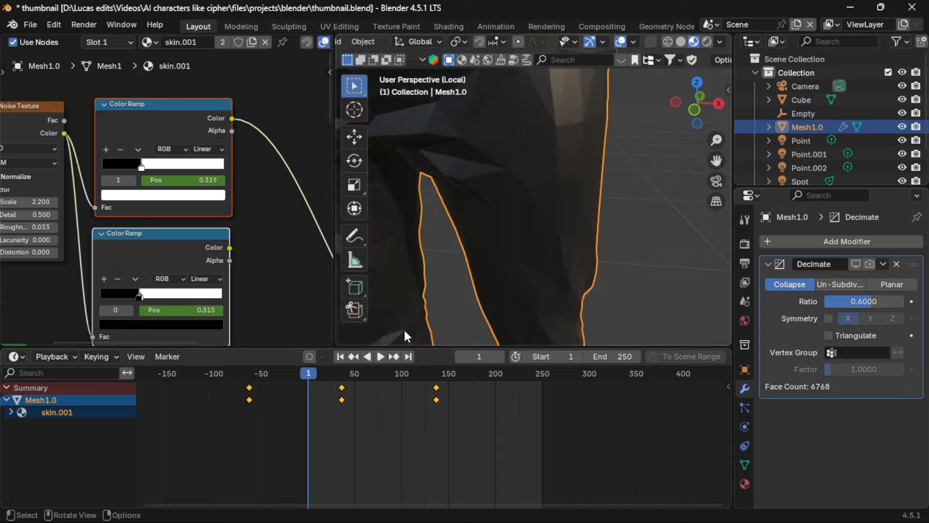
key(space)
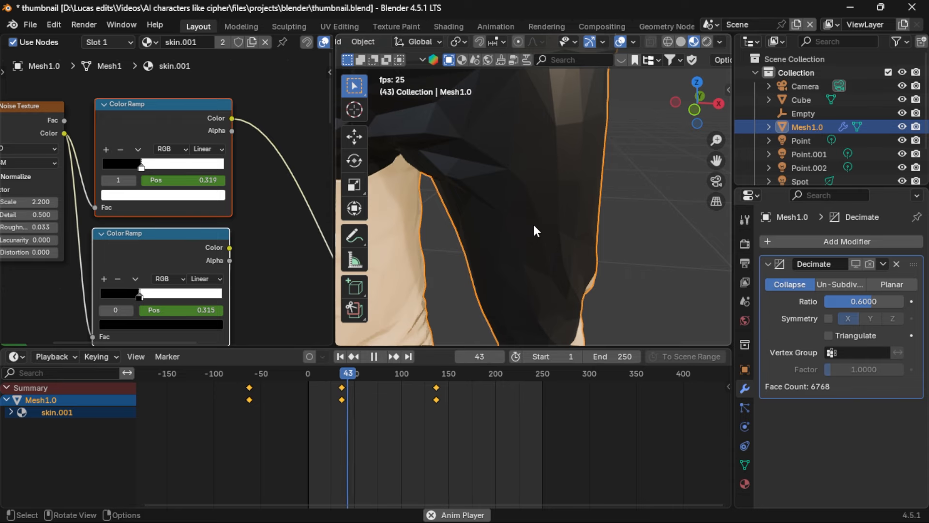
key(space)
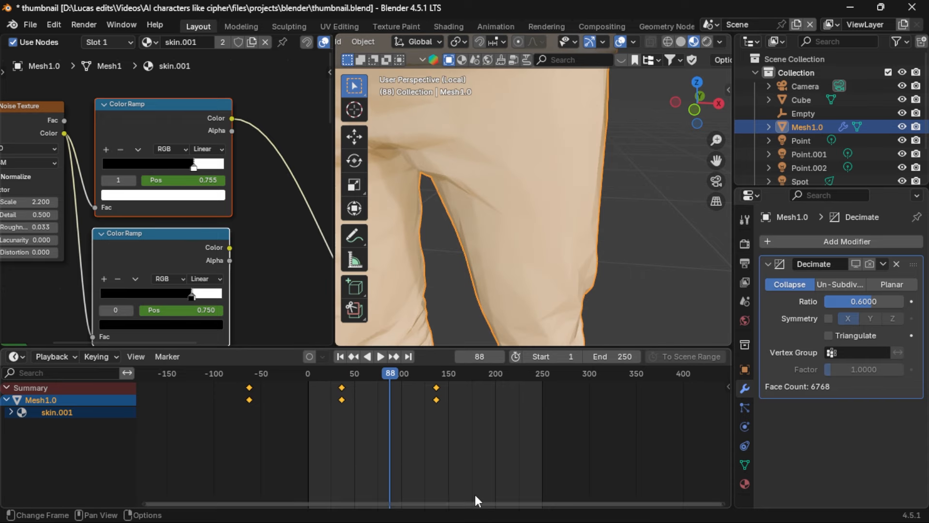
scroll(475, 496, down, 4)
scroll(482, 160, down, 8)
shift+middle_drag(483, 161, 485, 221)
scroll(532, 169, up, 2)
shift+middle_drag(556, 135, 484, 304)
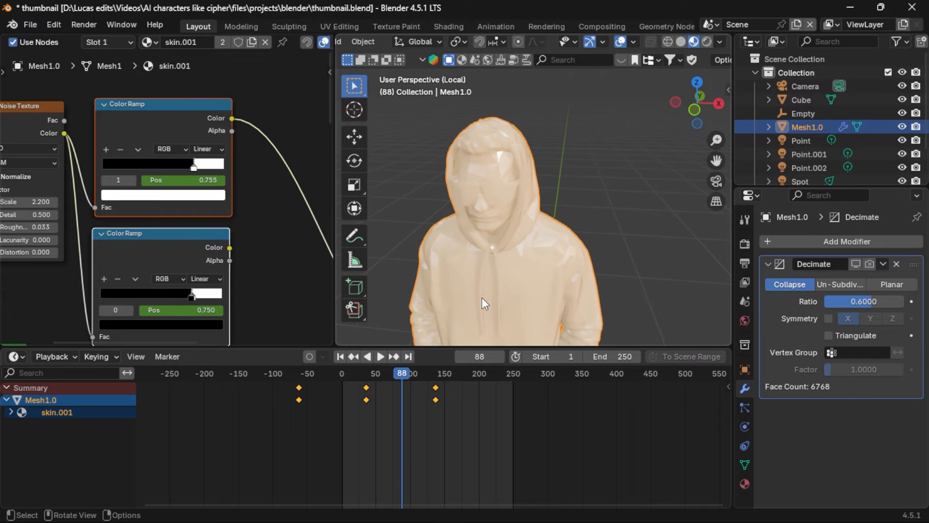